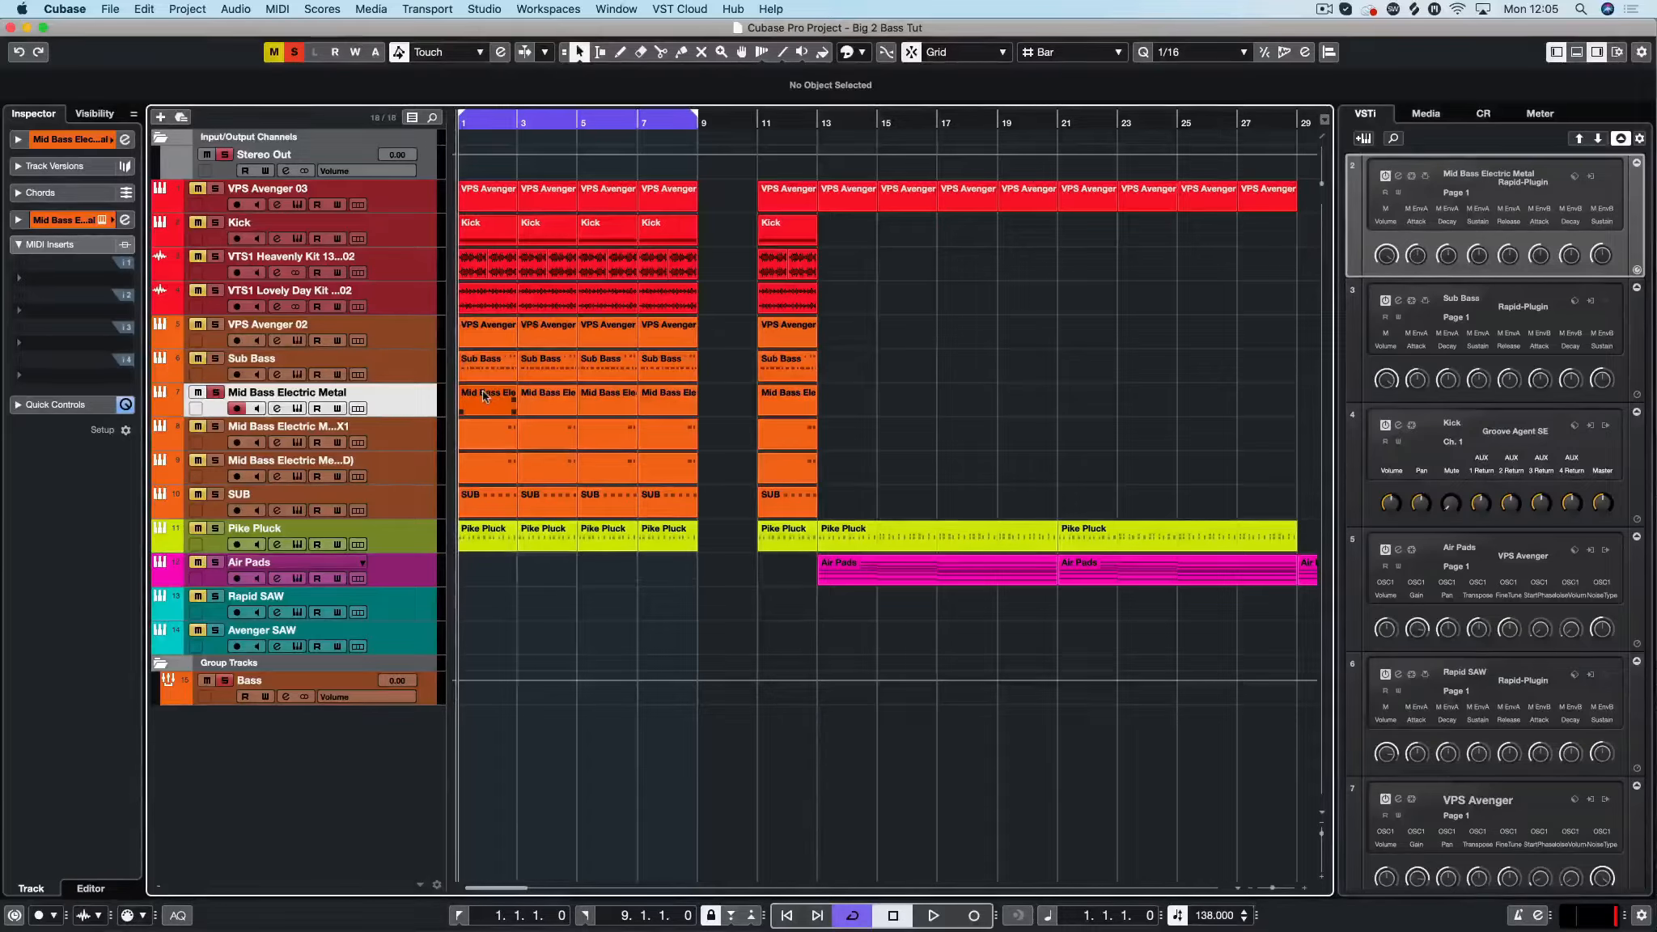
Step: Inspect the Evade insert on the Mid Bass Electric Metal channel in the mixer, then return to the project view
key("F3")
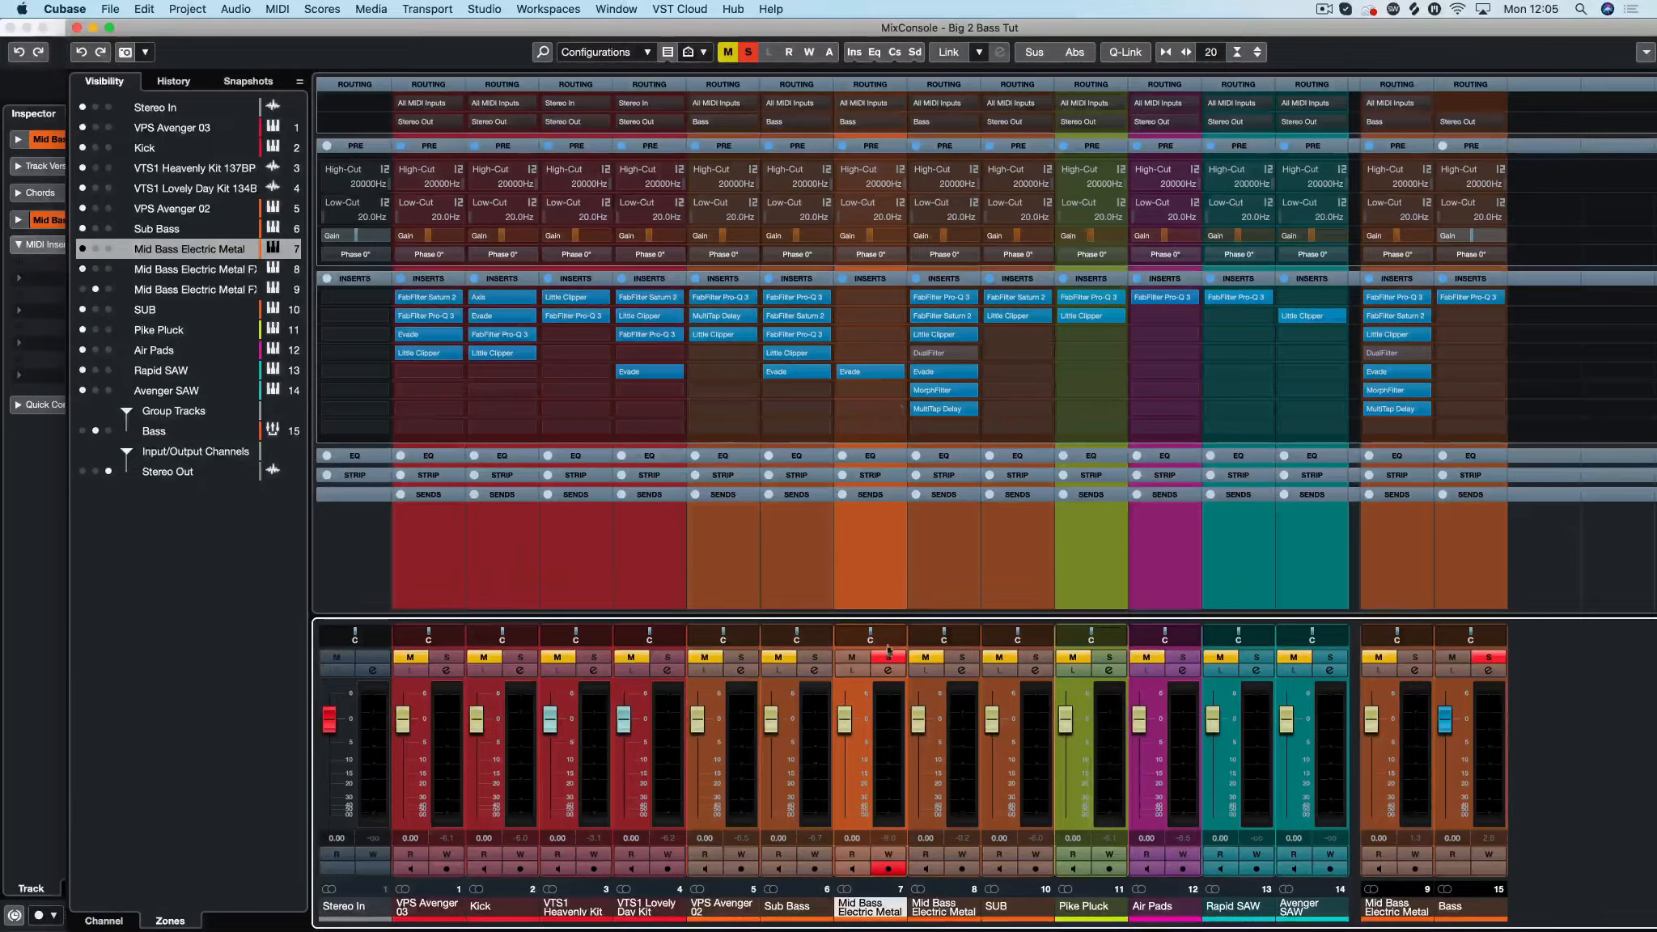
left_click(855, 376)
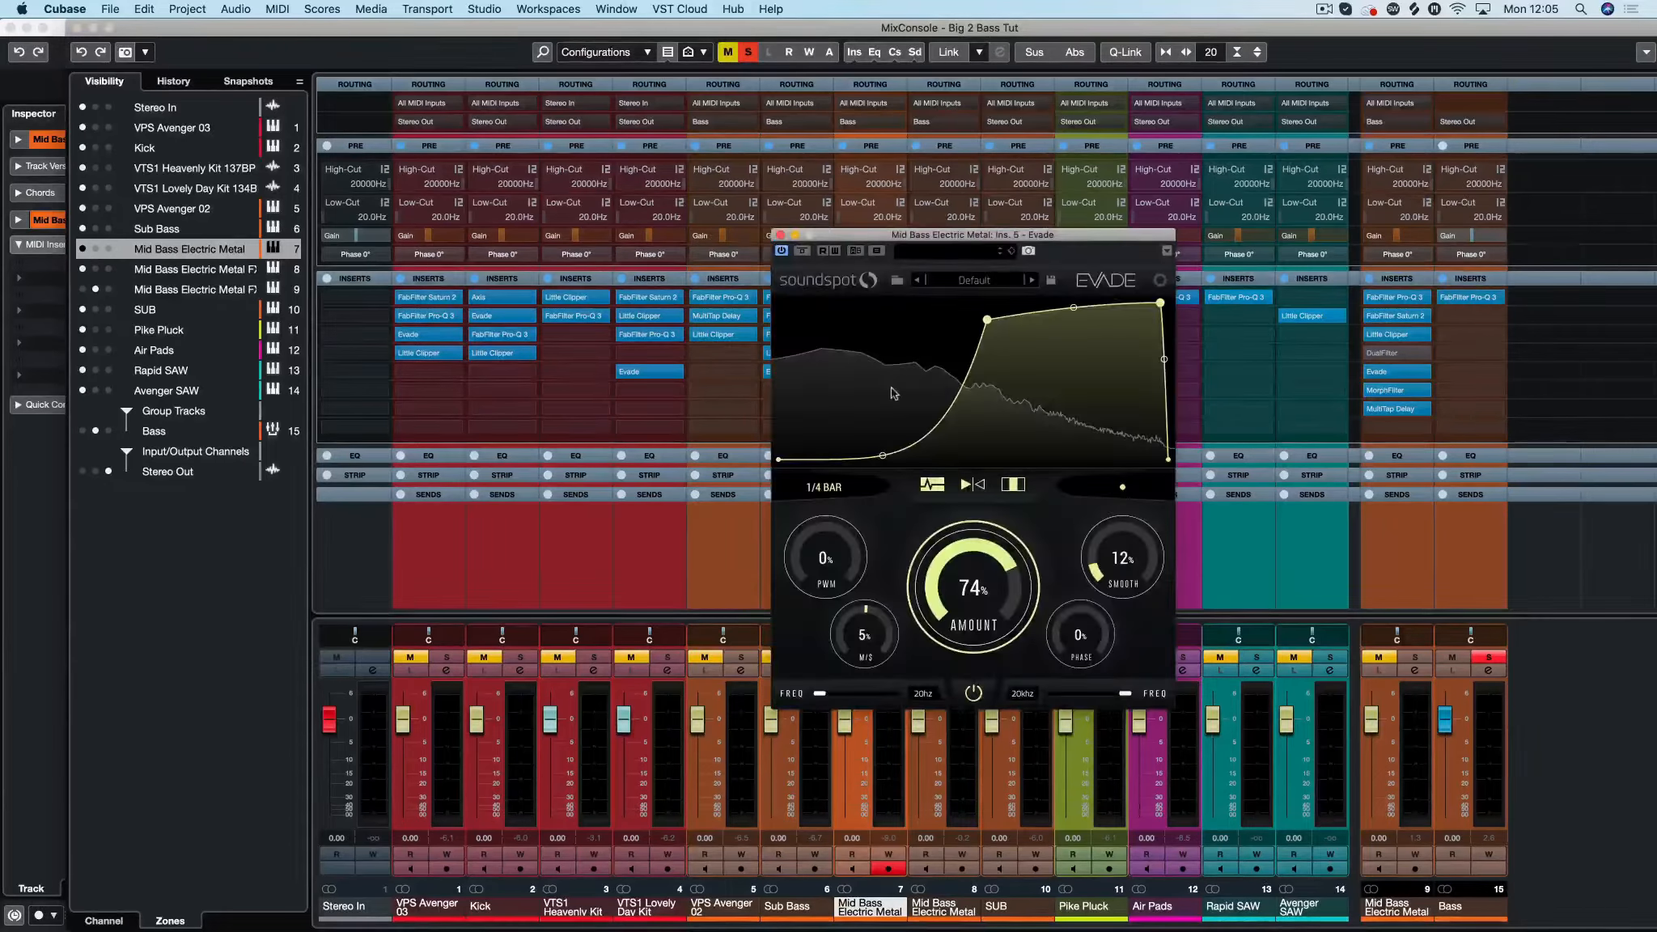
left_click(781, 235)
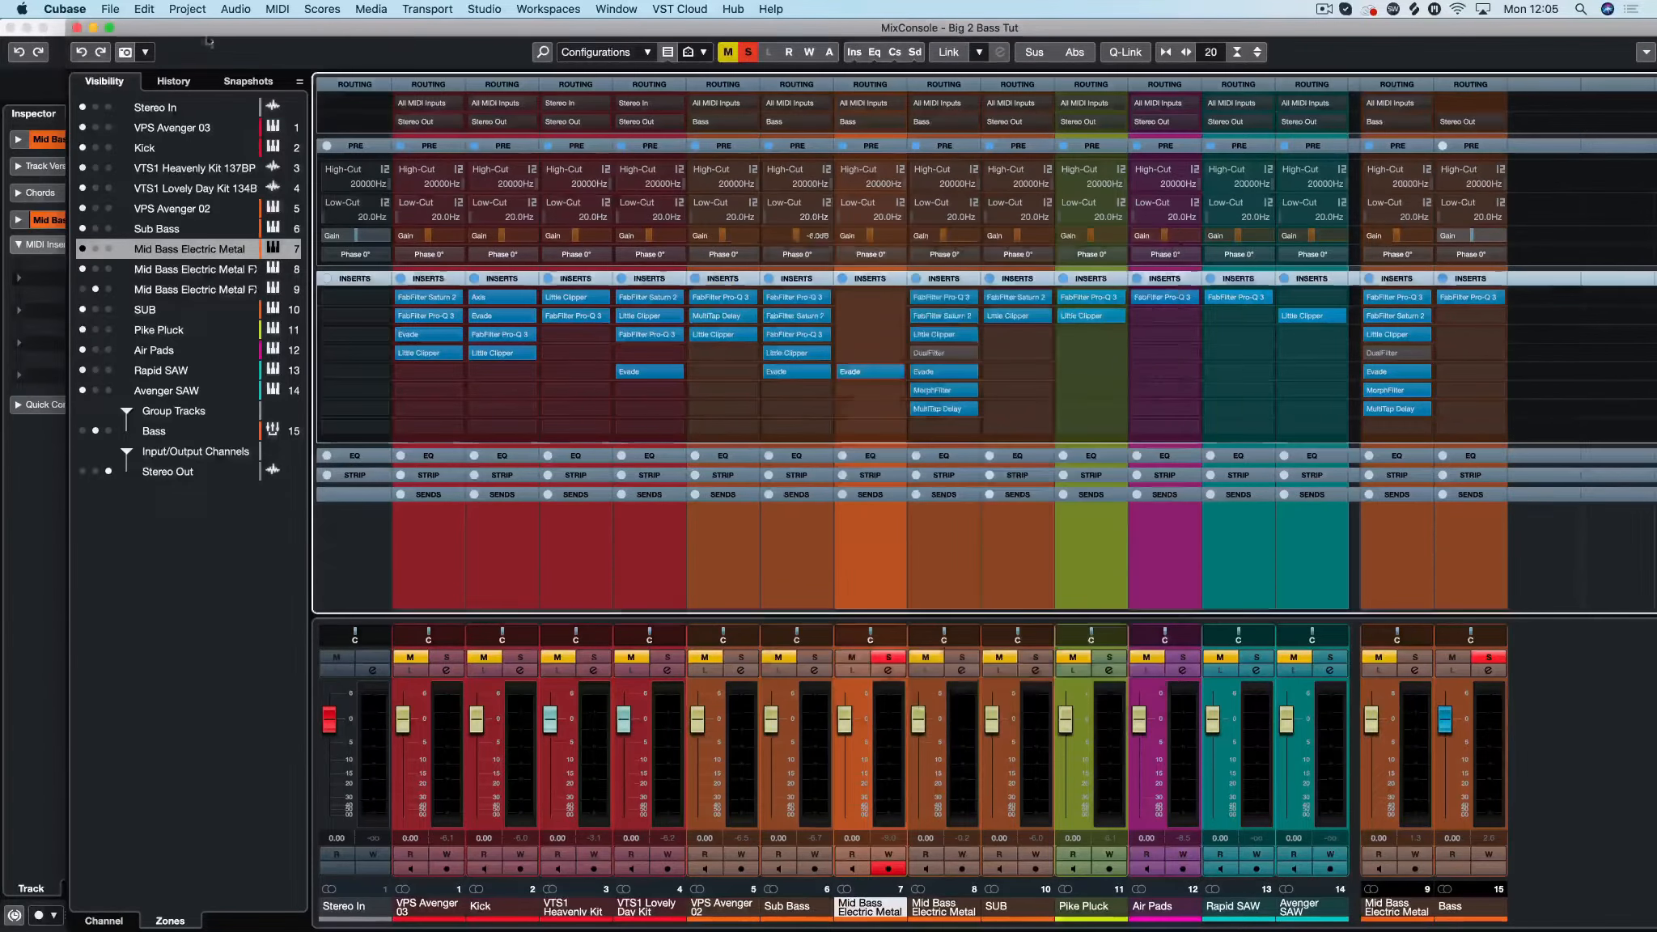
left_click(79, 28)
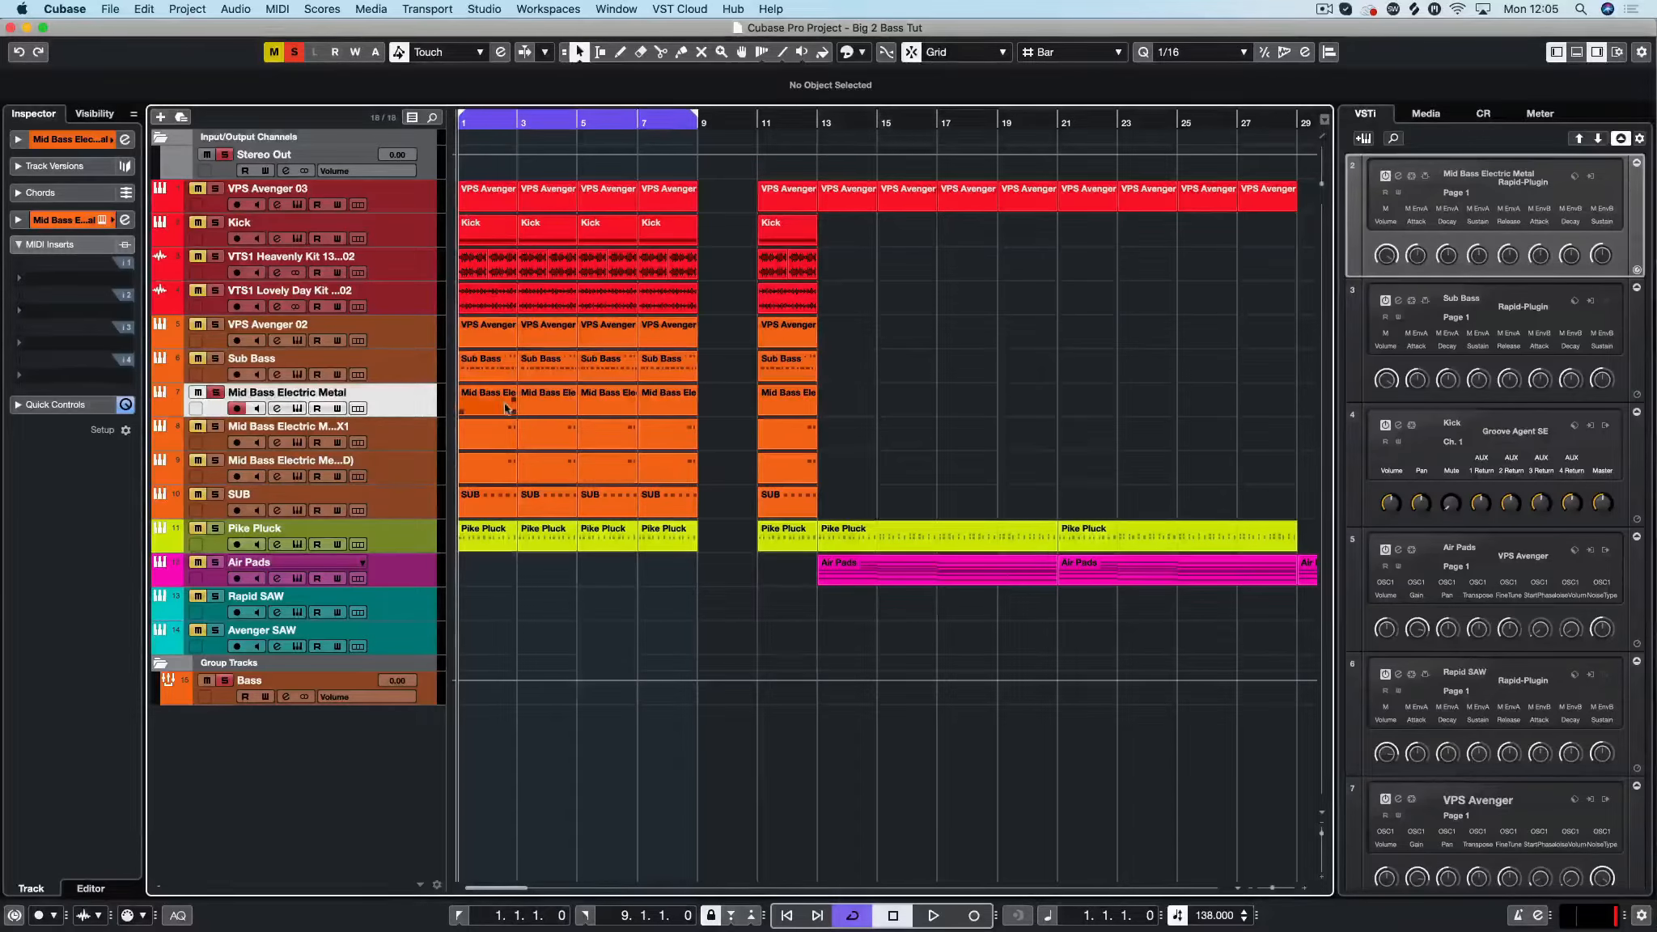
Step: Play back the soloed Mid Bass Electric Metal part and inspect its Rapid instrument settings
key("space")
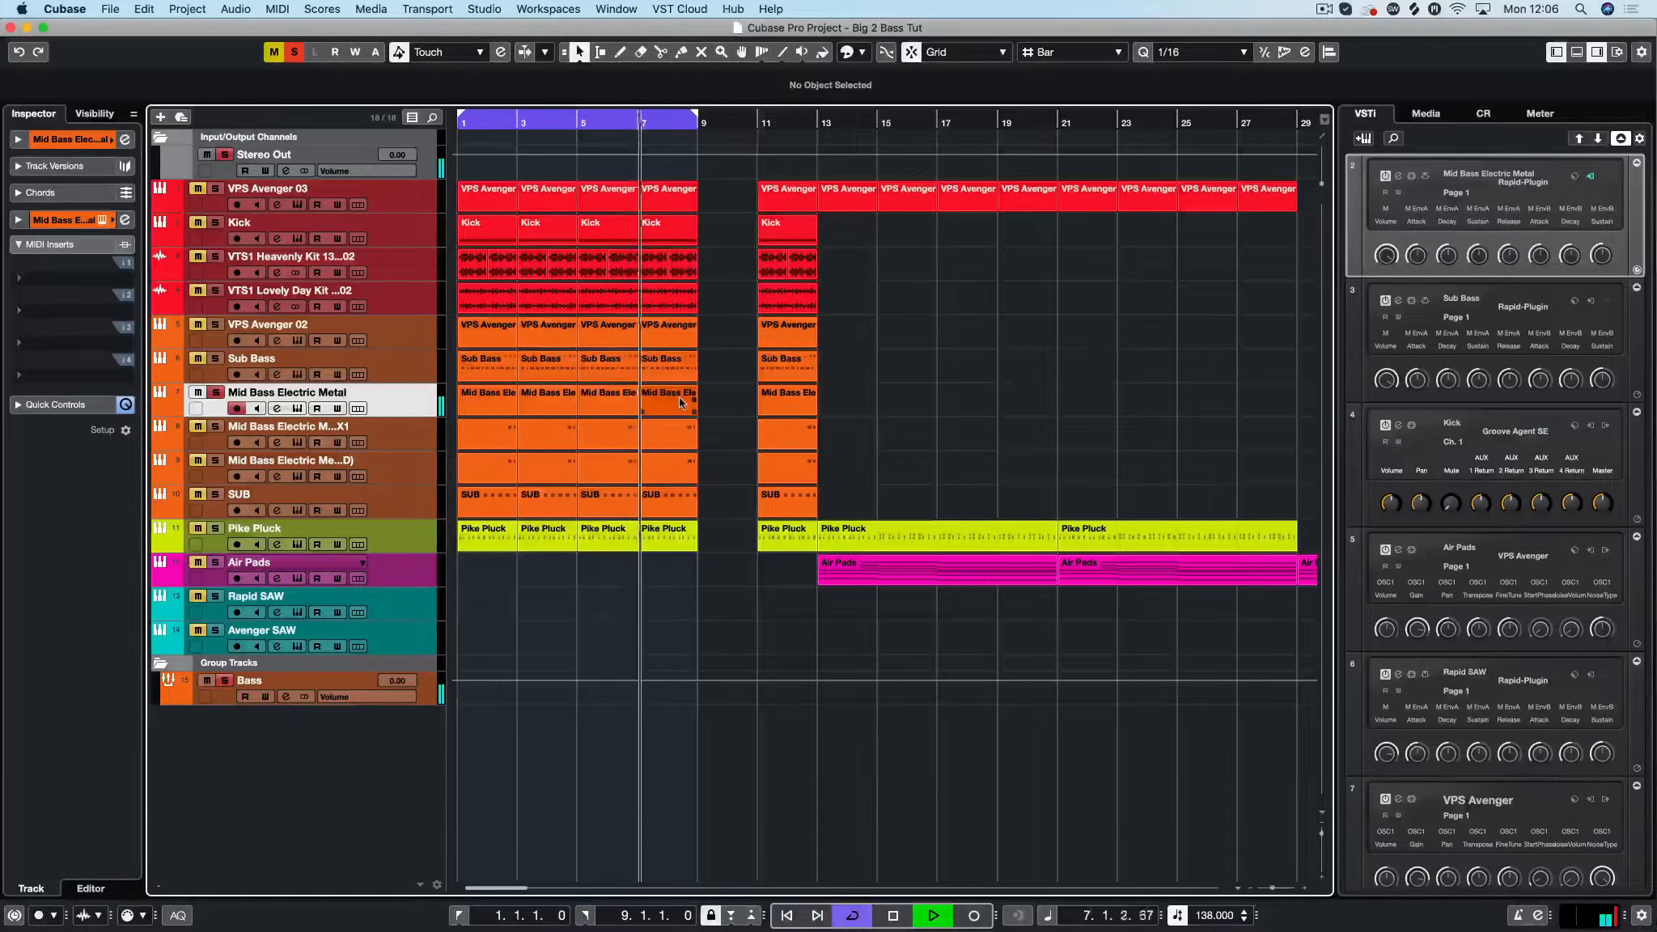
key("space")
left_click(102, 220)
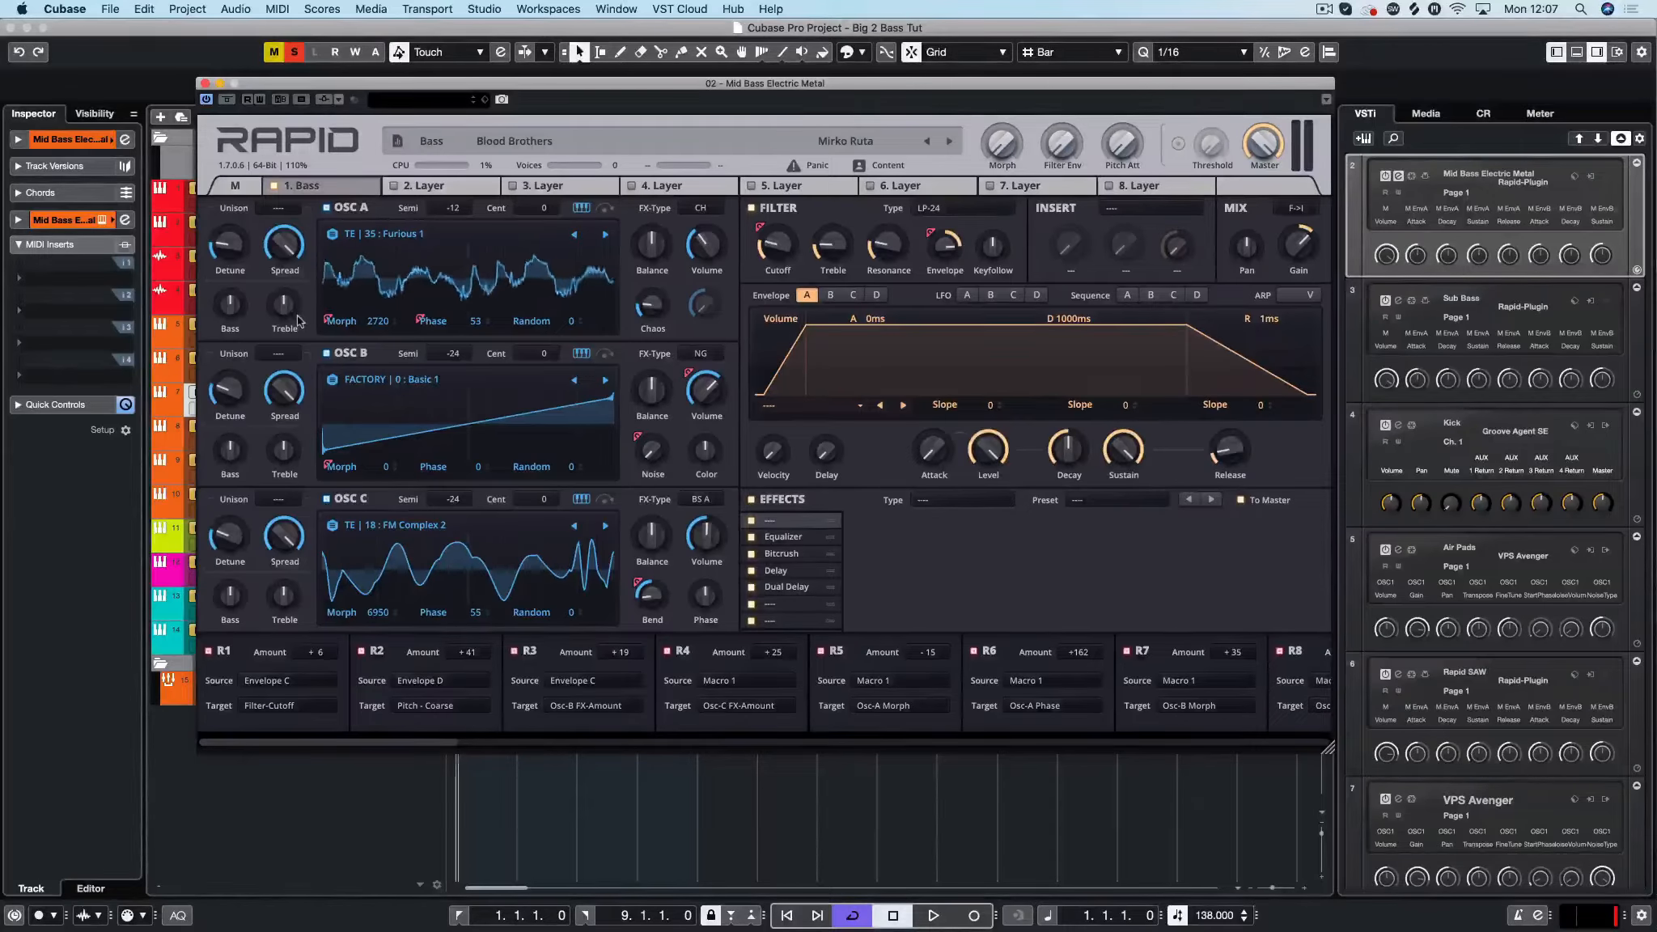
left_click(205, 84)
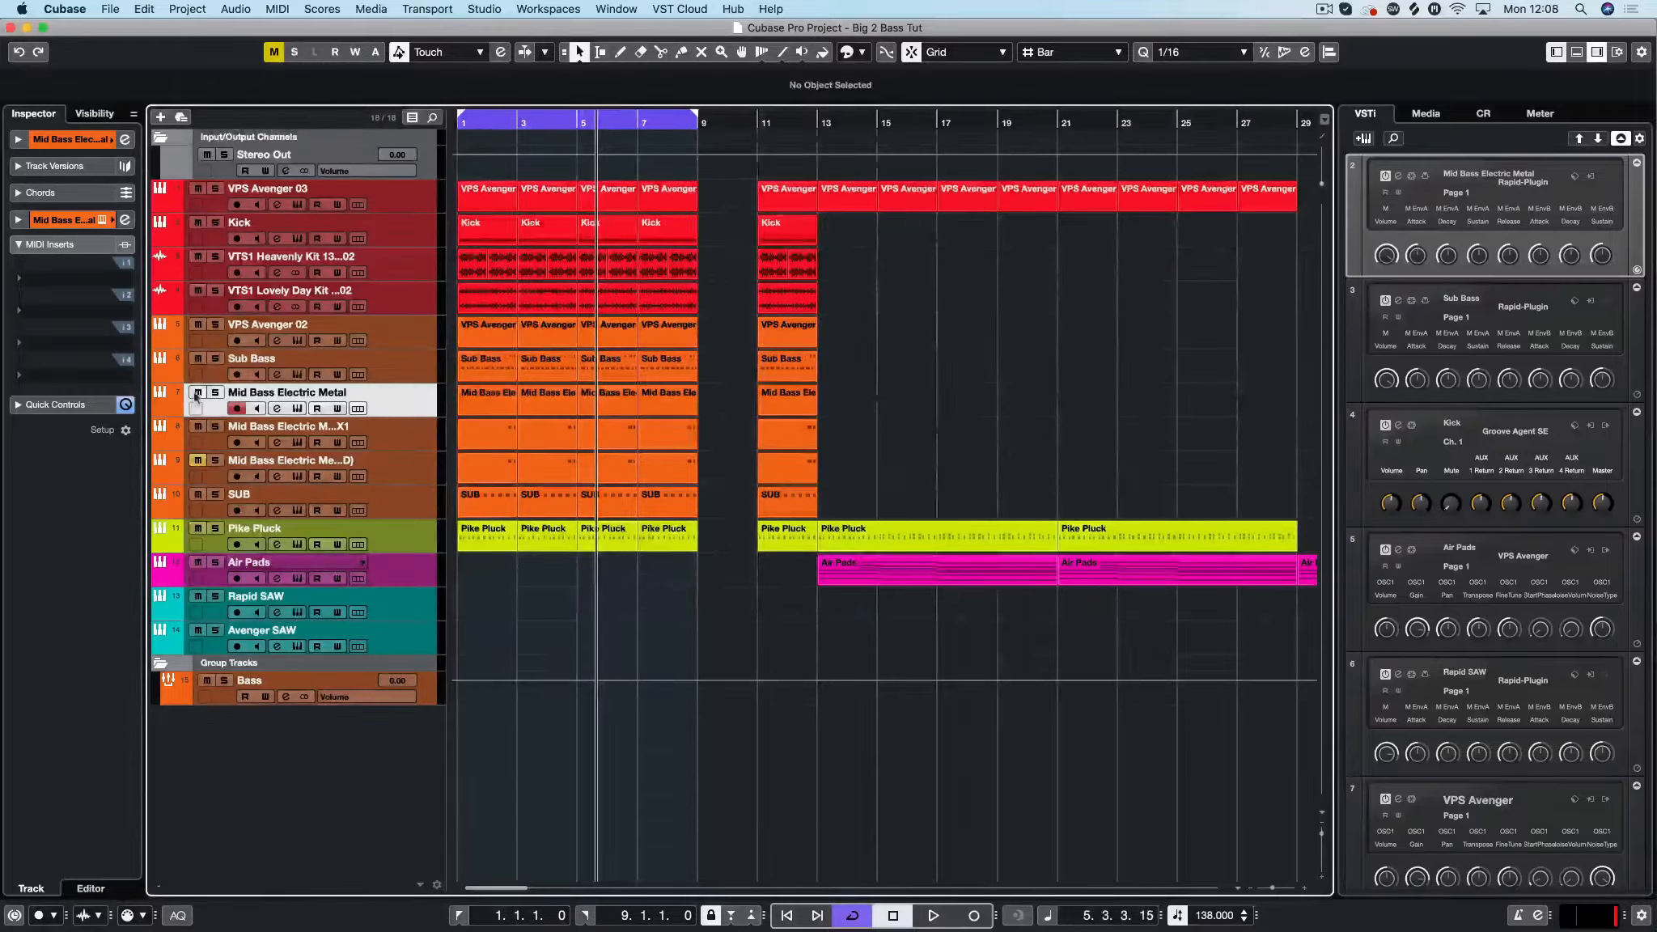
Step: Audition the VPS Avenger 02 and Sub Bass tracks by soloing them in turn, playing from the project start
left_click(215, 324)
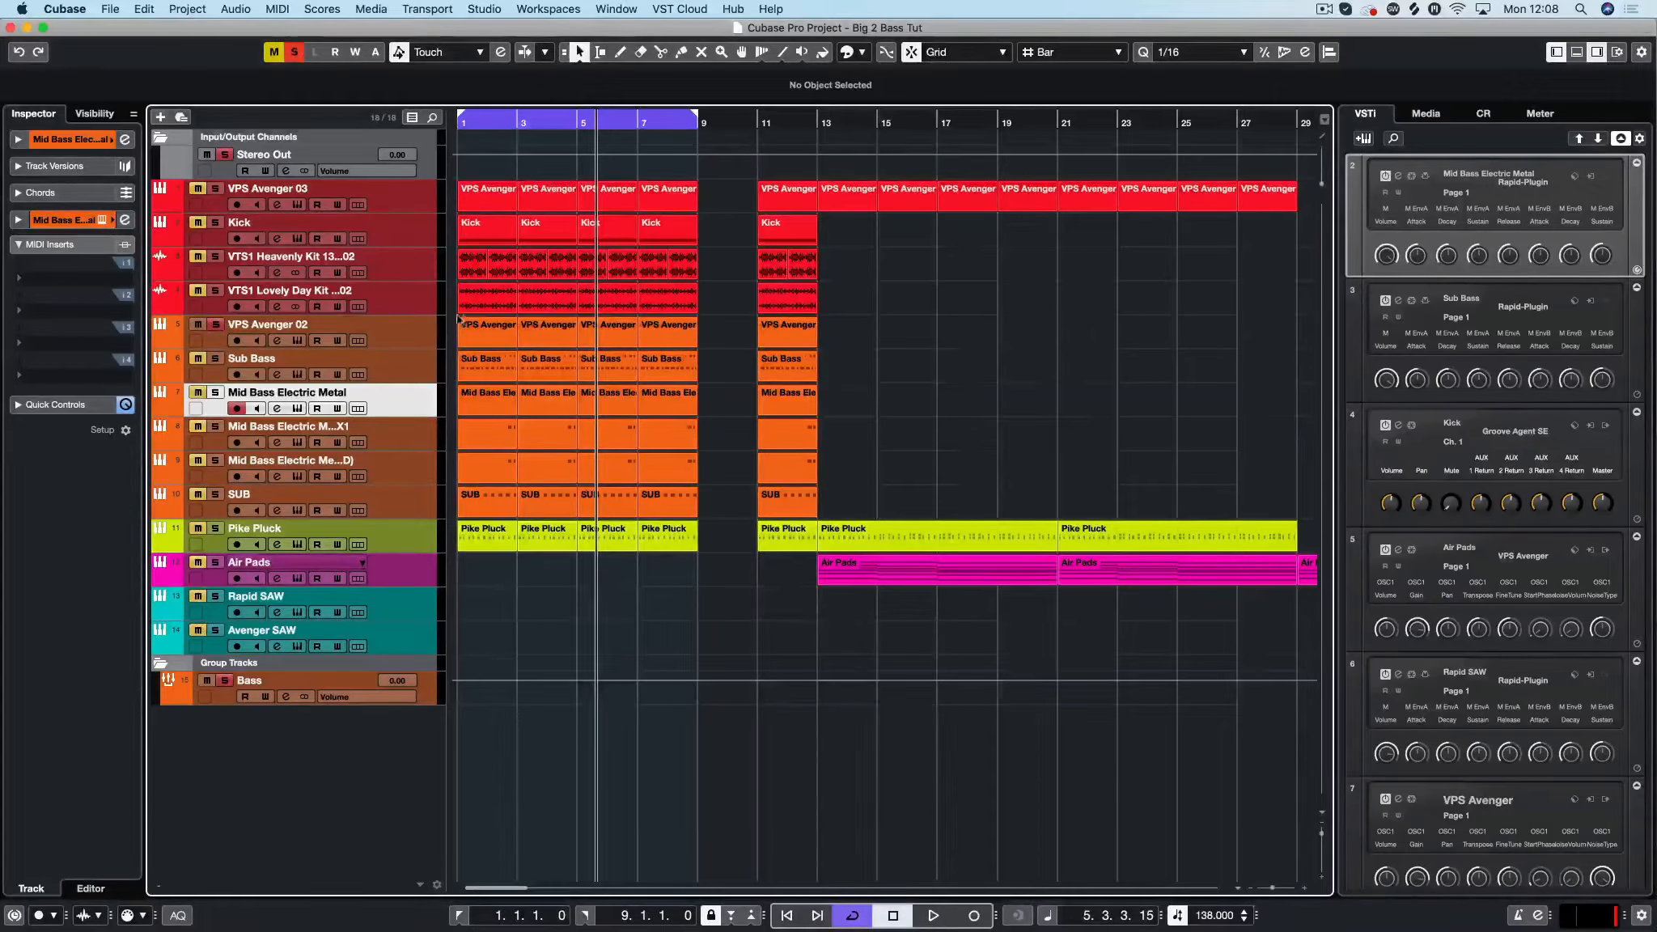
key("Home")
key("space")
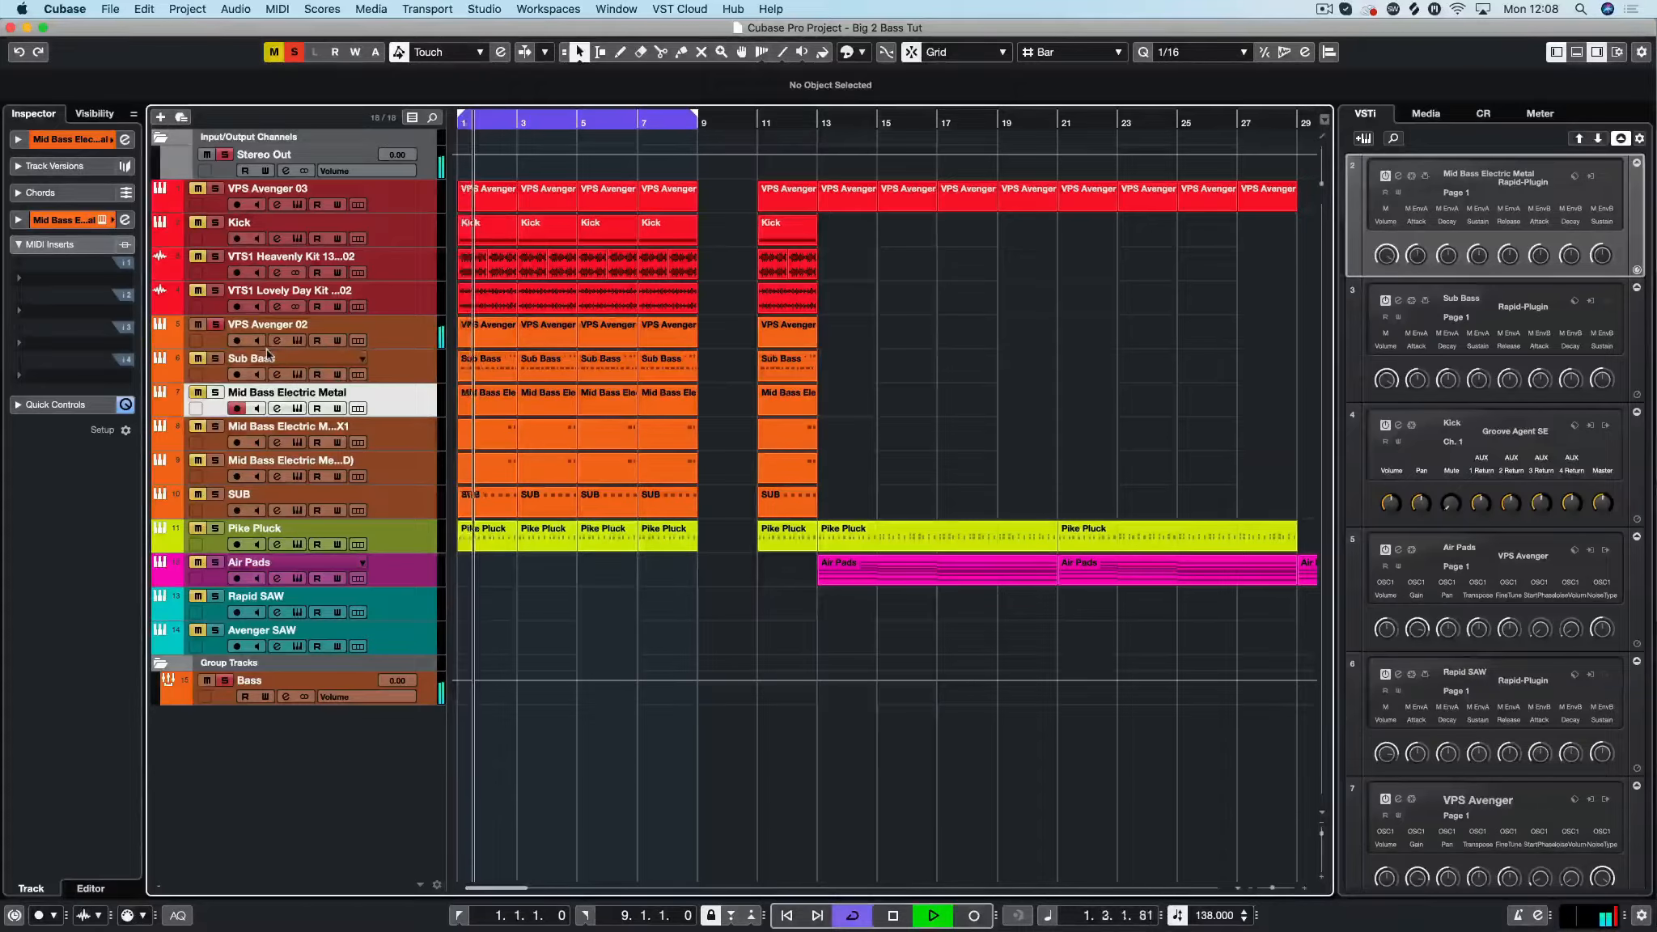
left_click(215, 359)
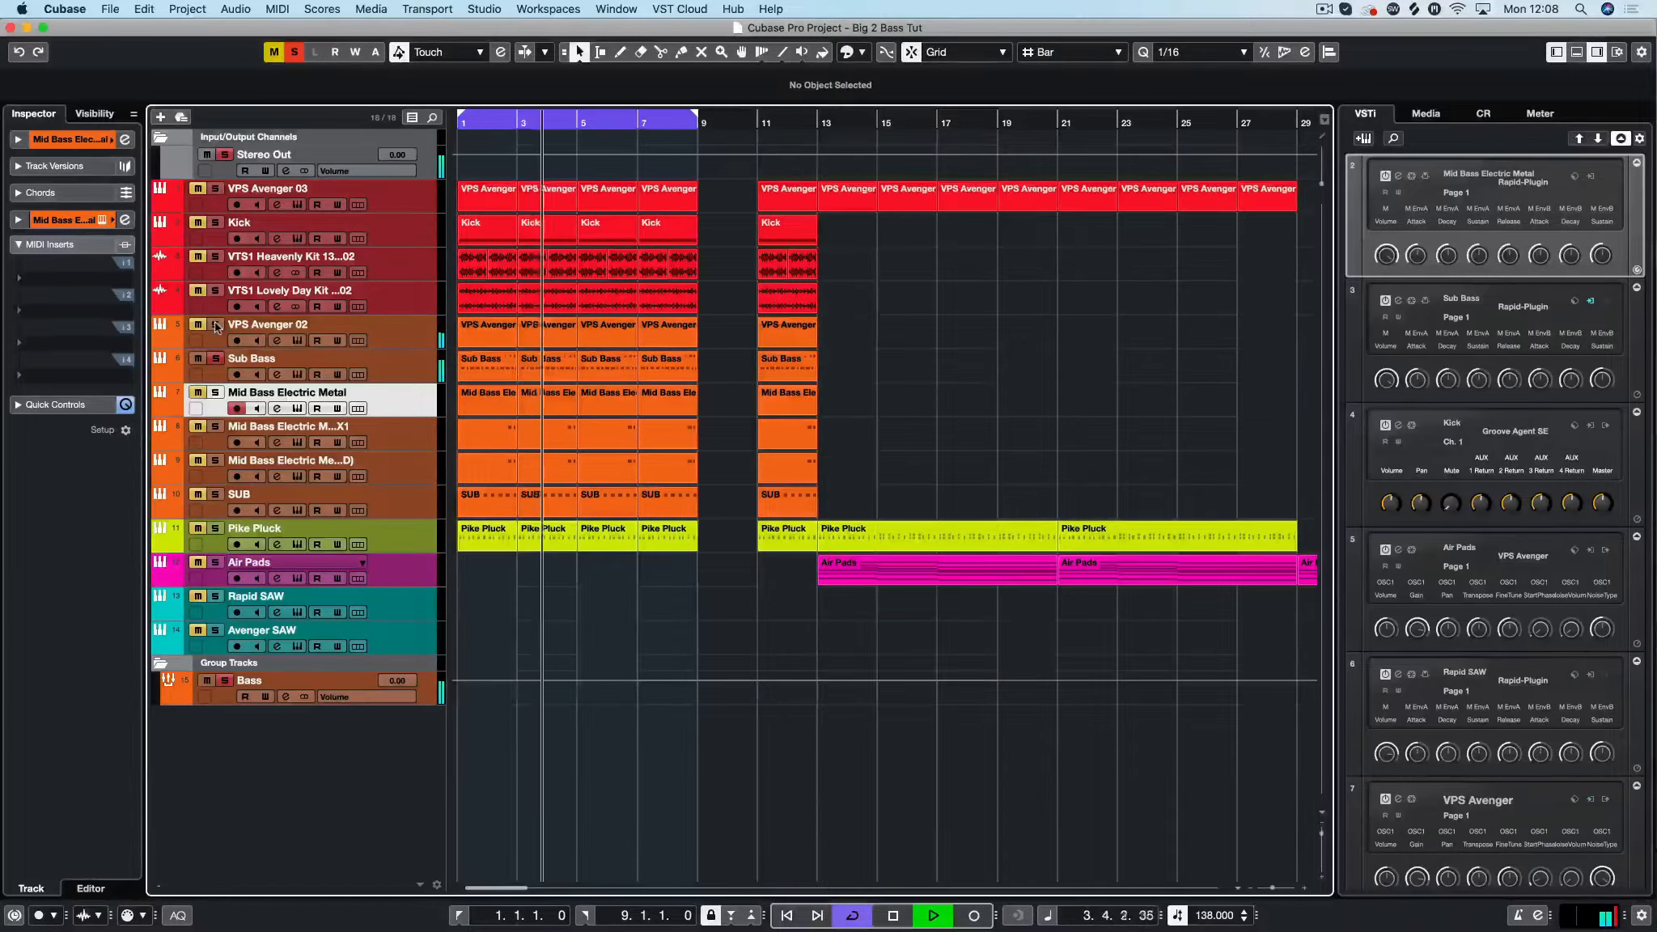
Step: Rename the Sub Bass track as Low Mid Roller
double_click(307, 358)
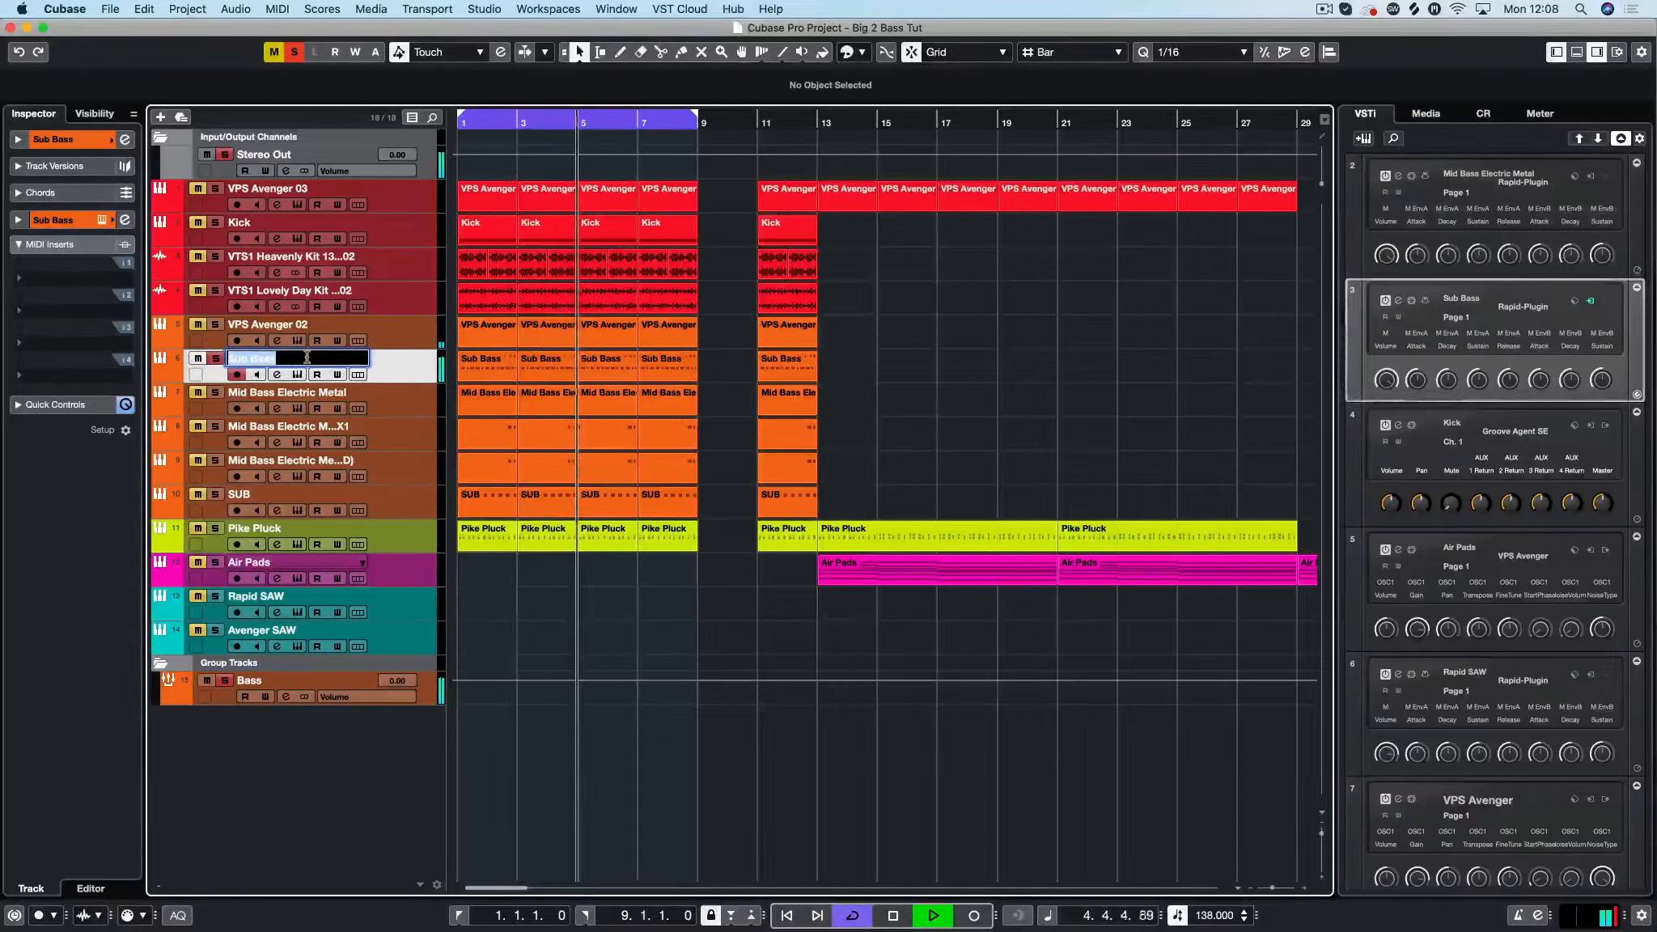
type("Low Mid Roller")
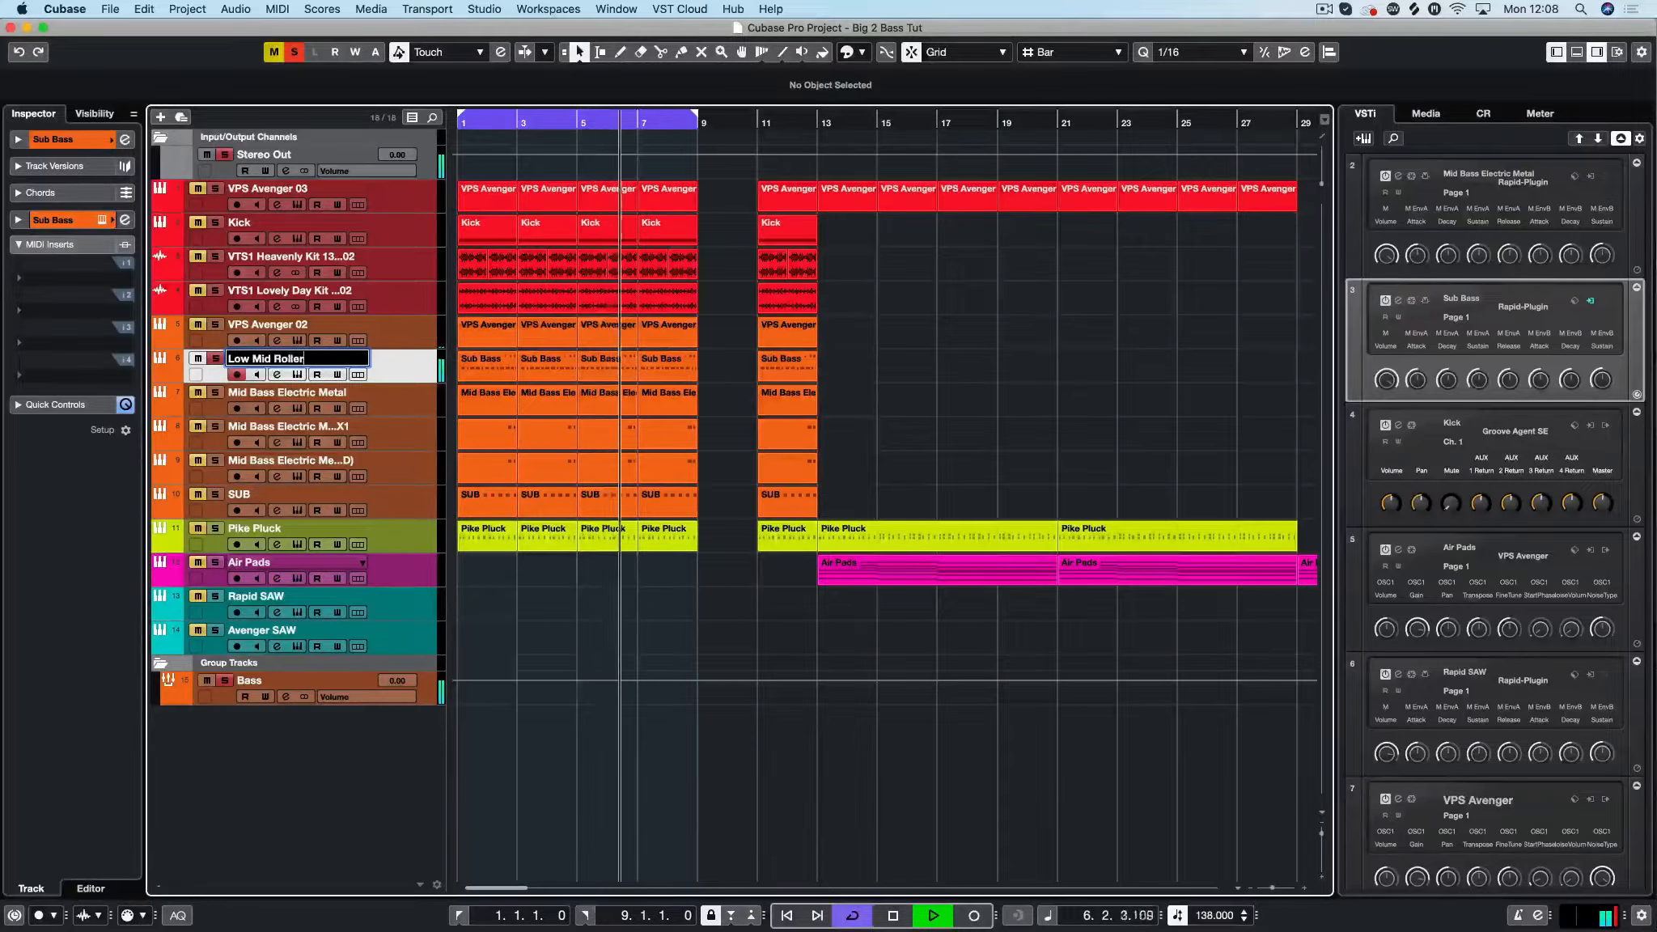
key("Return")
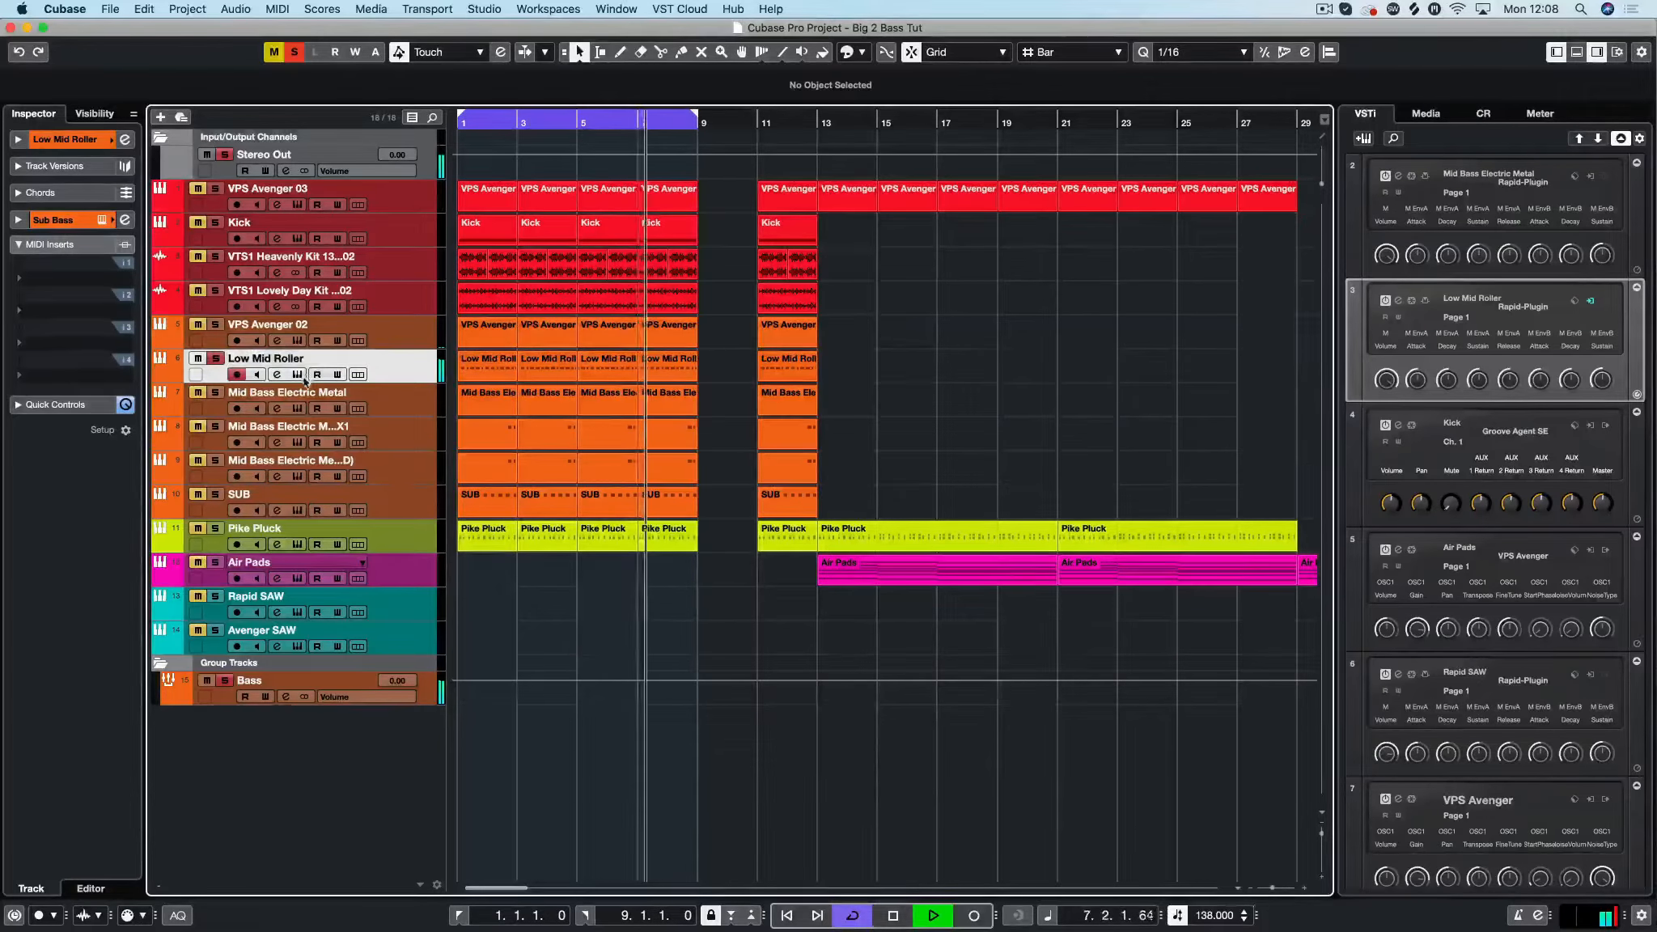
Step: Solo the SUB track in place of Low Mid Roller and audition it
key("space")
left_click(215, 497)
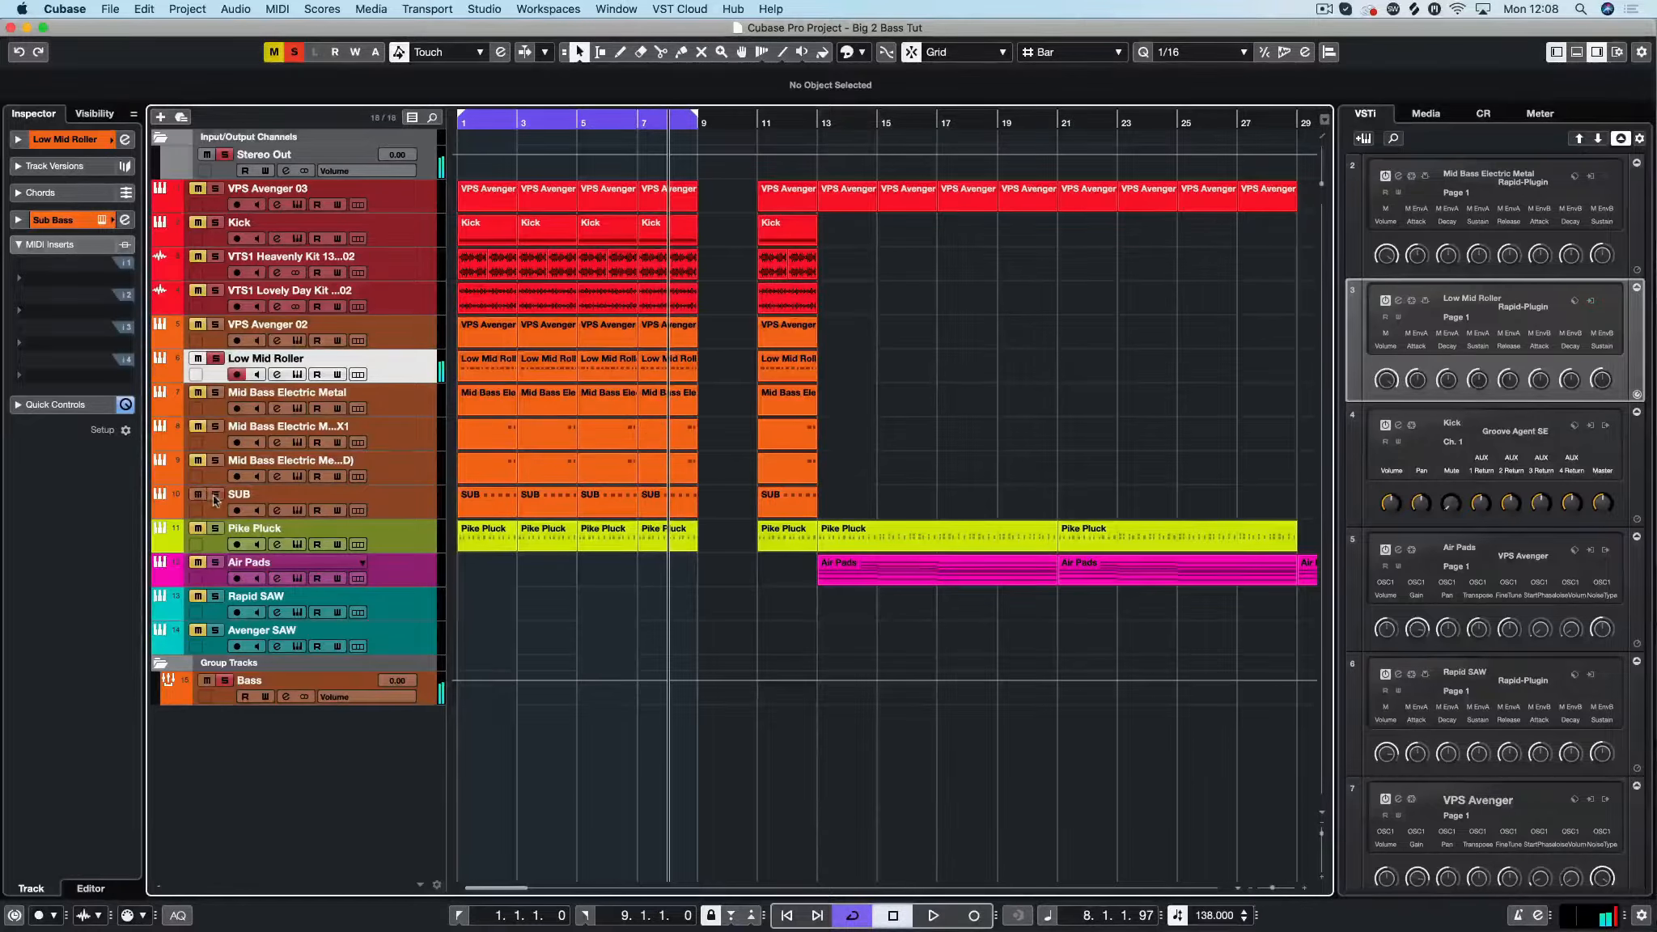
left_click(215, 359)
key("space")
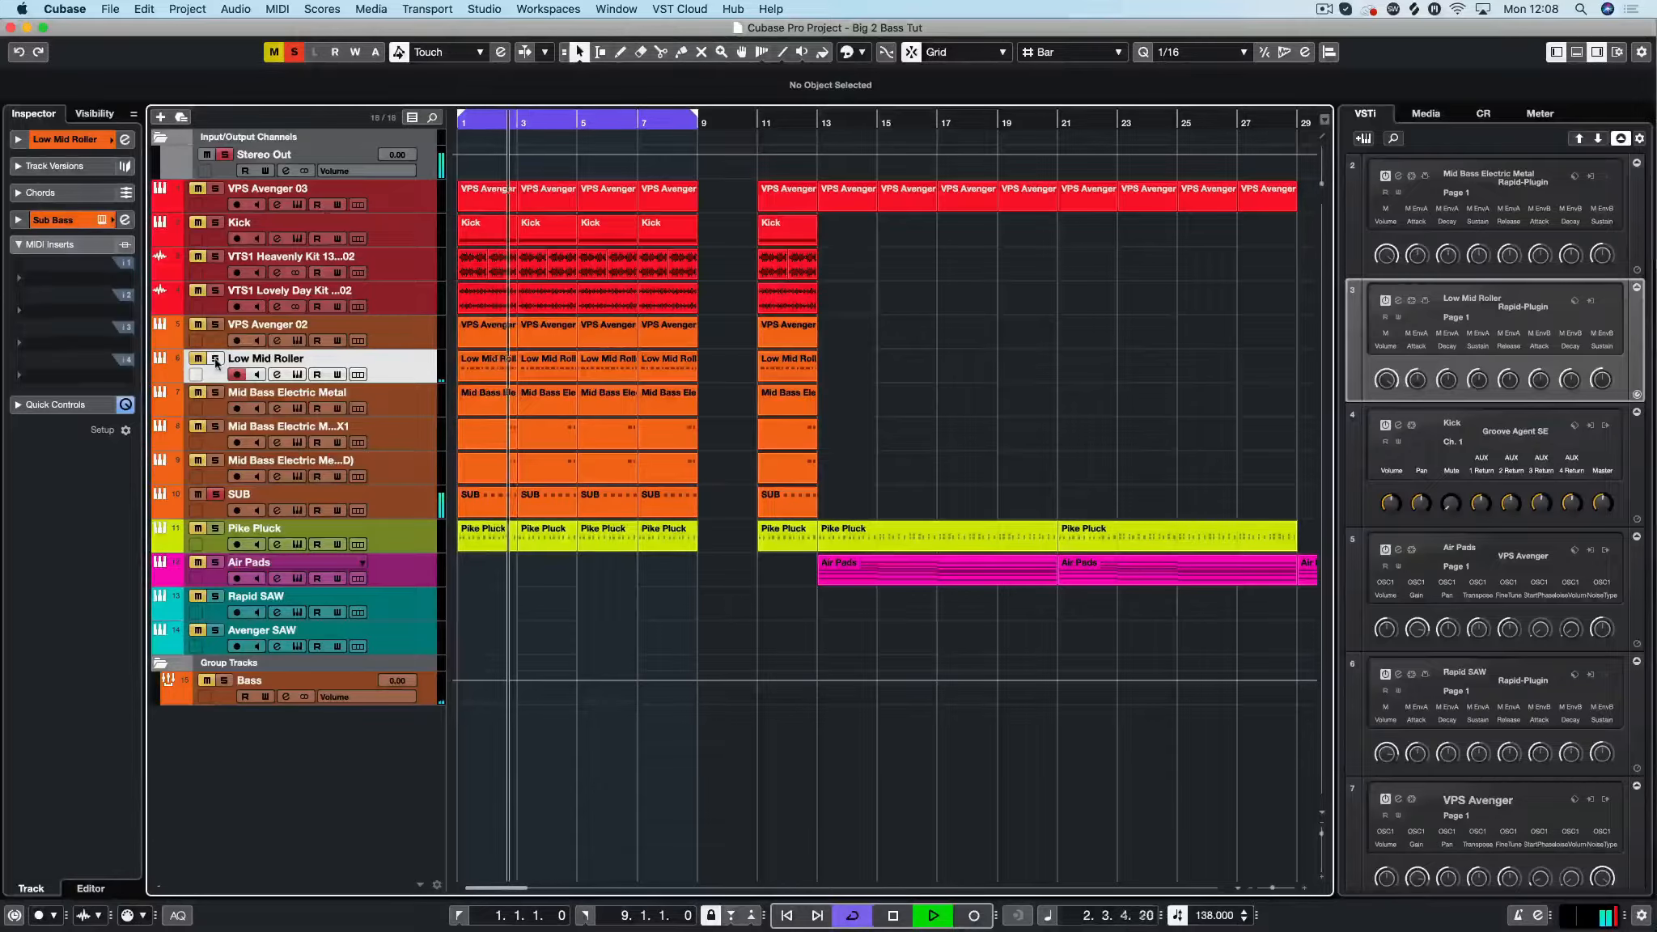
key("space")
Step: Insert FabFilter Pro-Q 3 in the first insert slot of the Mid Bass Electric Metal mixer channel
key("F3")
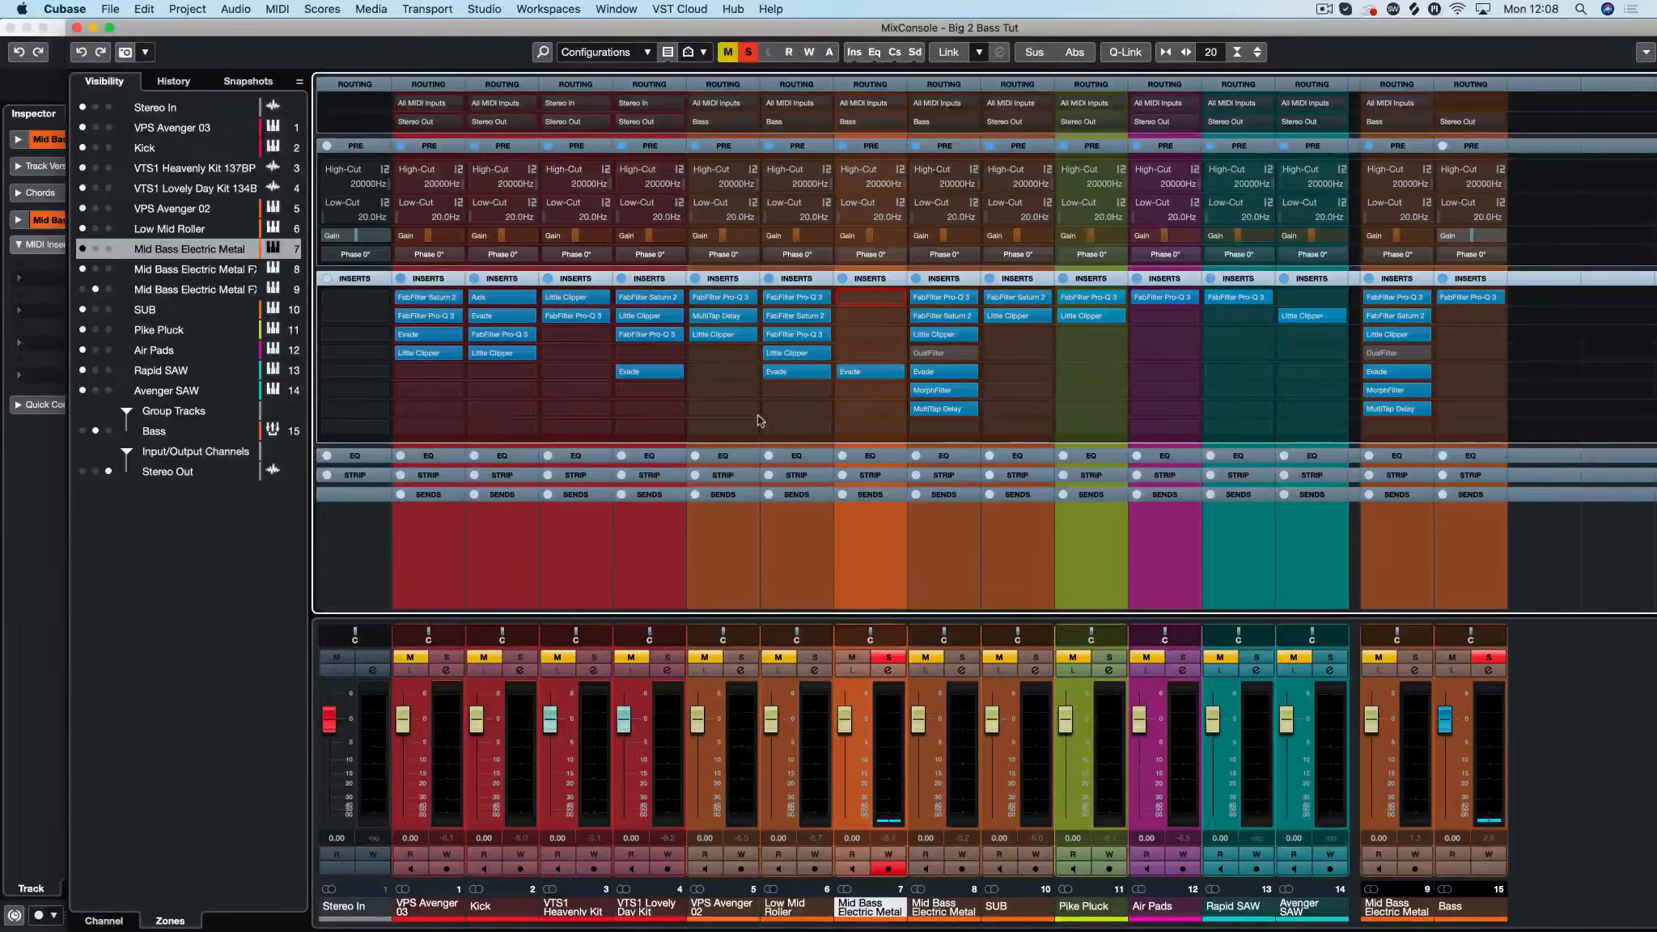
left_click(927, 315)
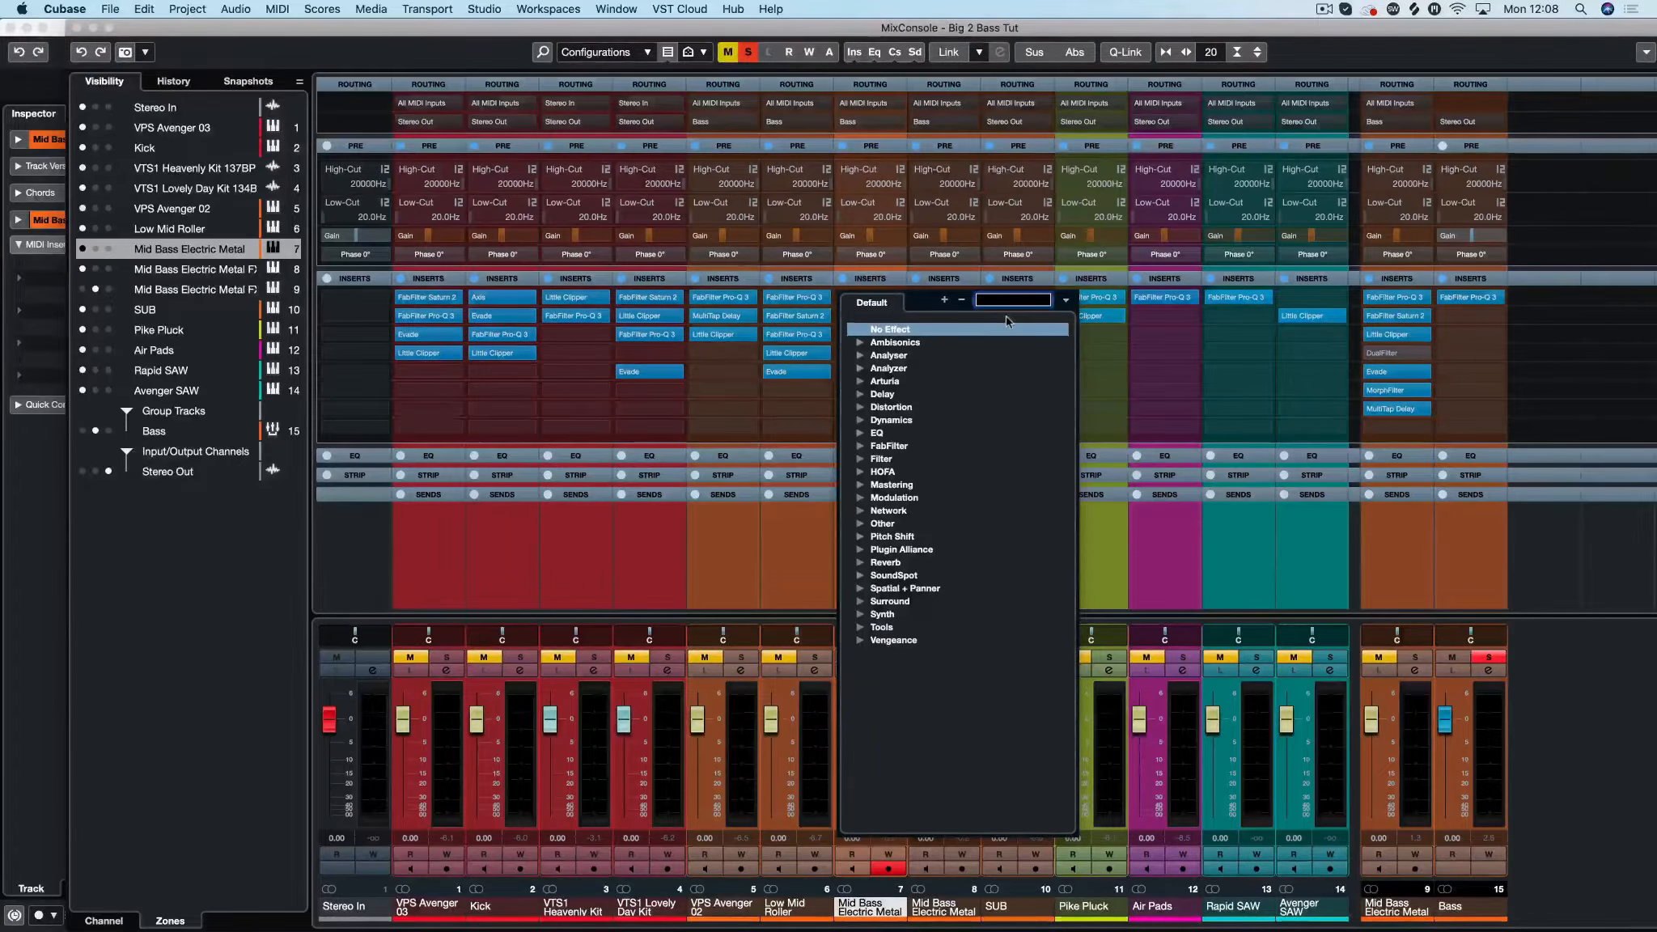
type("pro")
left_click(929, 432)
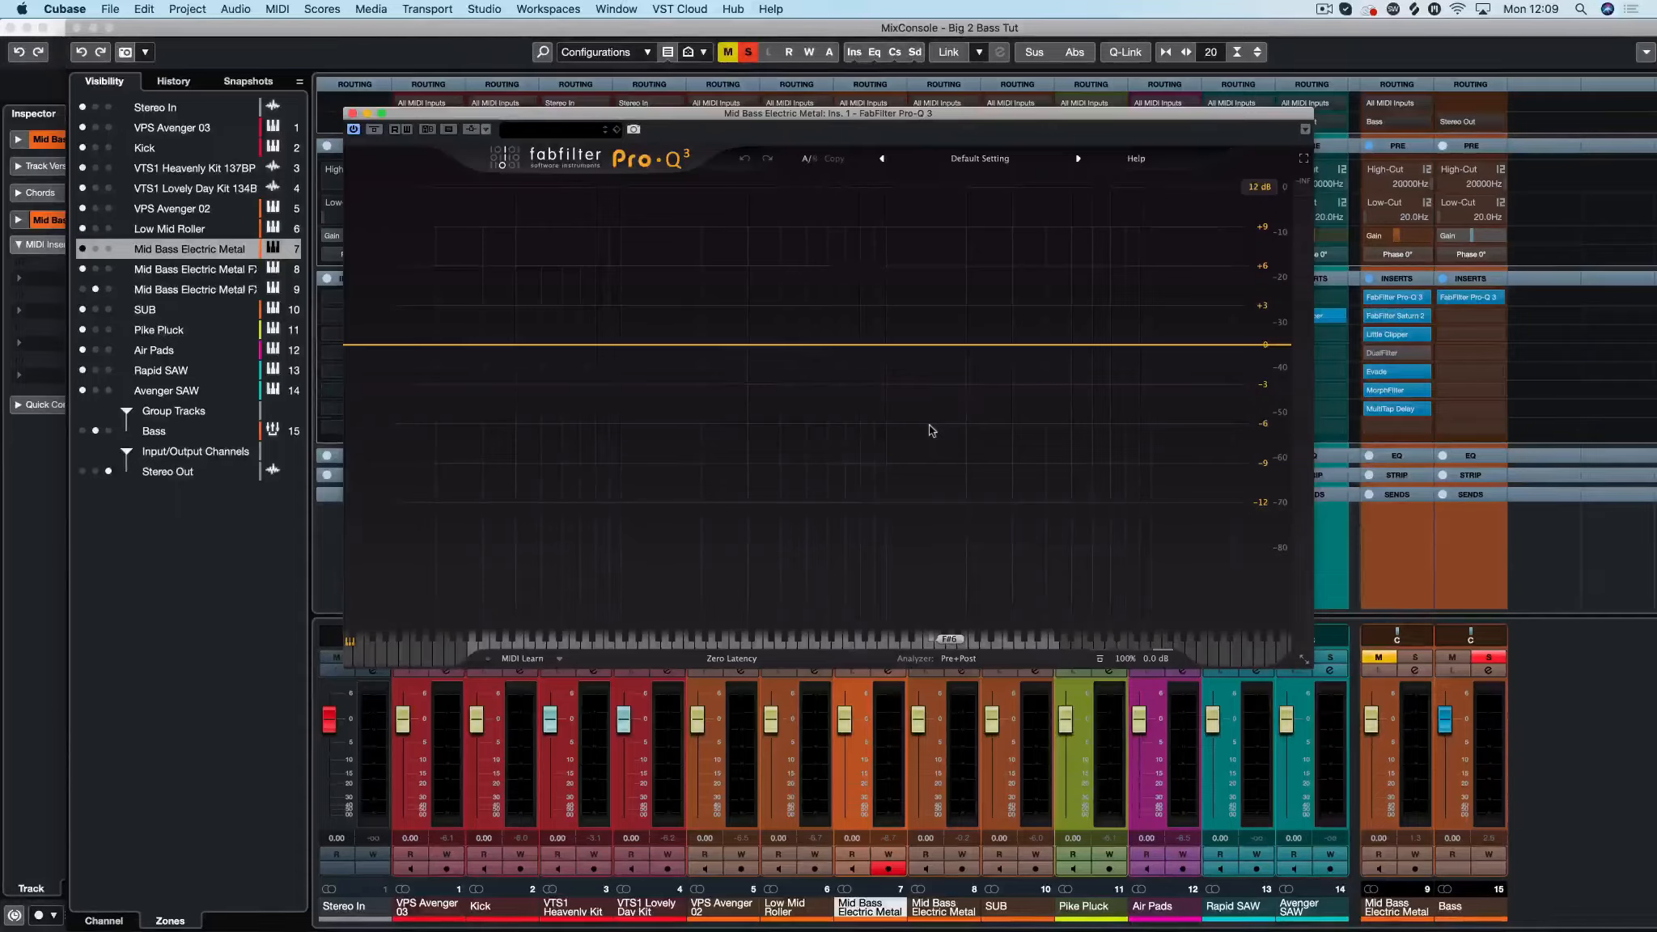
Step: Add a low-cut filter at about 111 Hz with a 36 dB/oct slope to the Mid Bass Electric Metal equalizer
left_click(363, 345)
left_click_drag(362, 345, 633, 346)
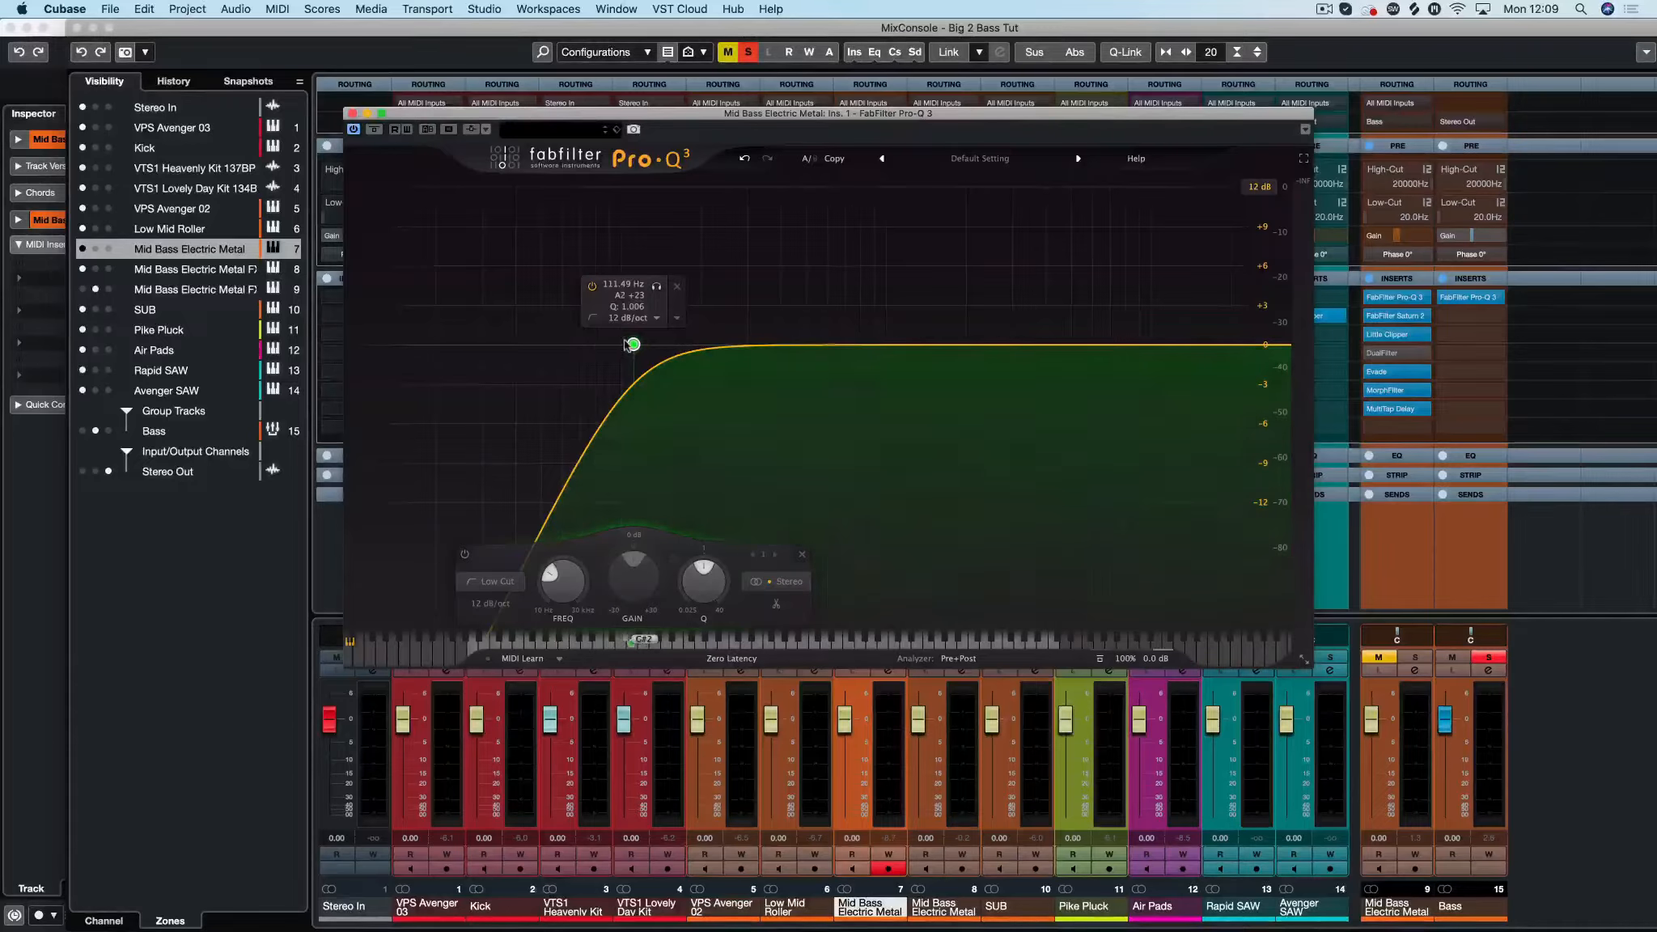
left_click(491, 604)
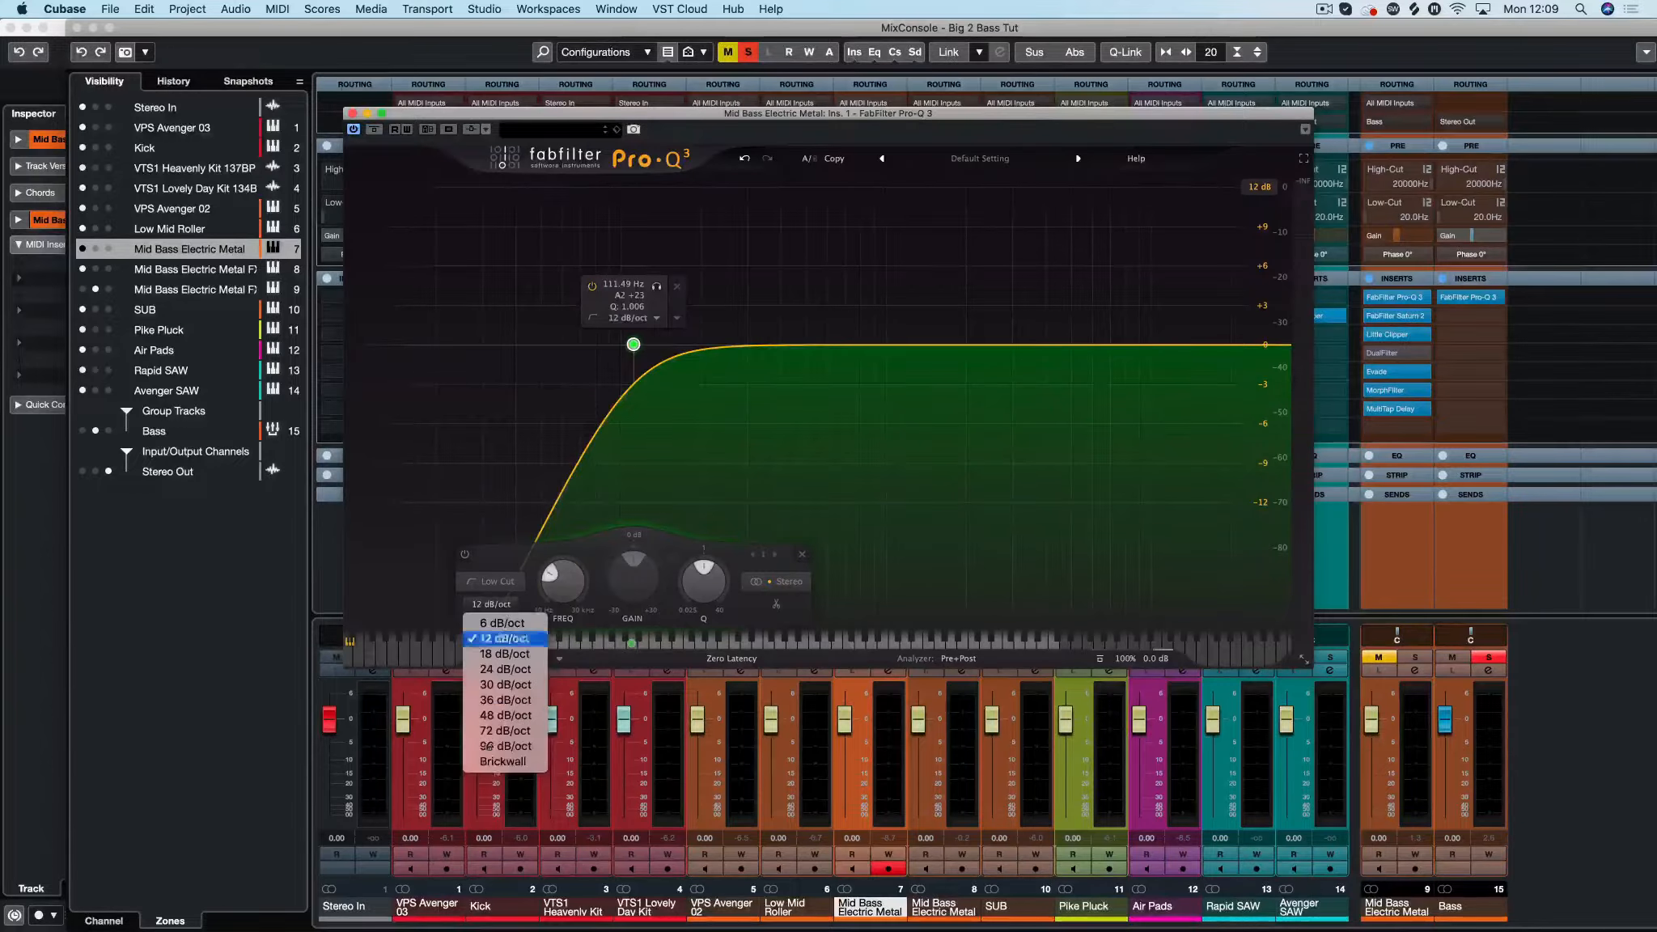
left_click(506, 700)
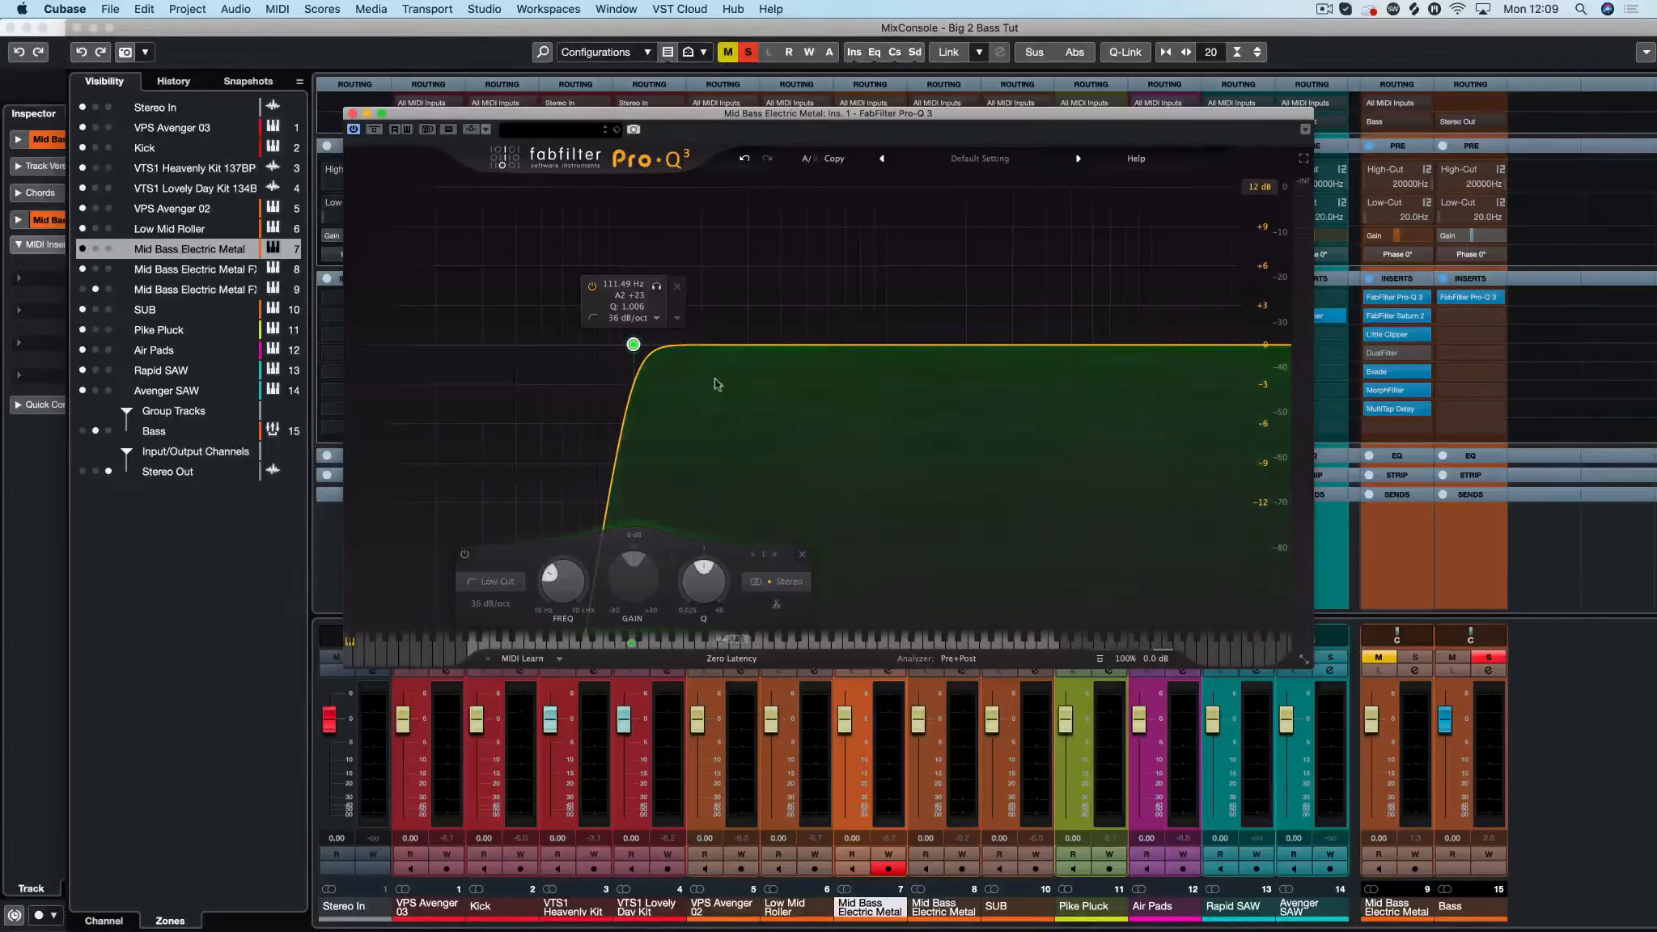
Step: Play the bass and compare its sound with the equalizer bypassed and active
key("space")
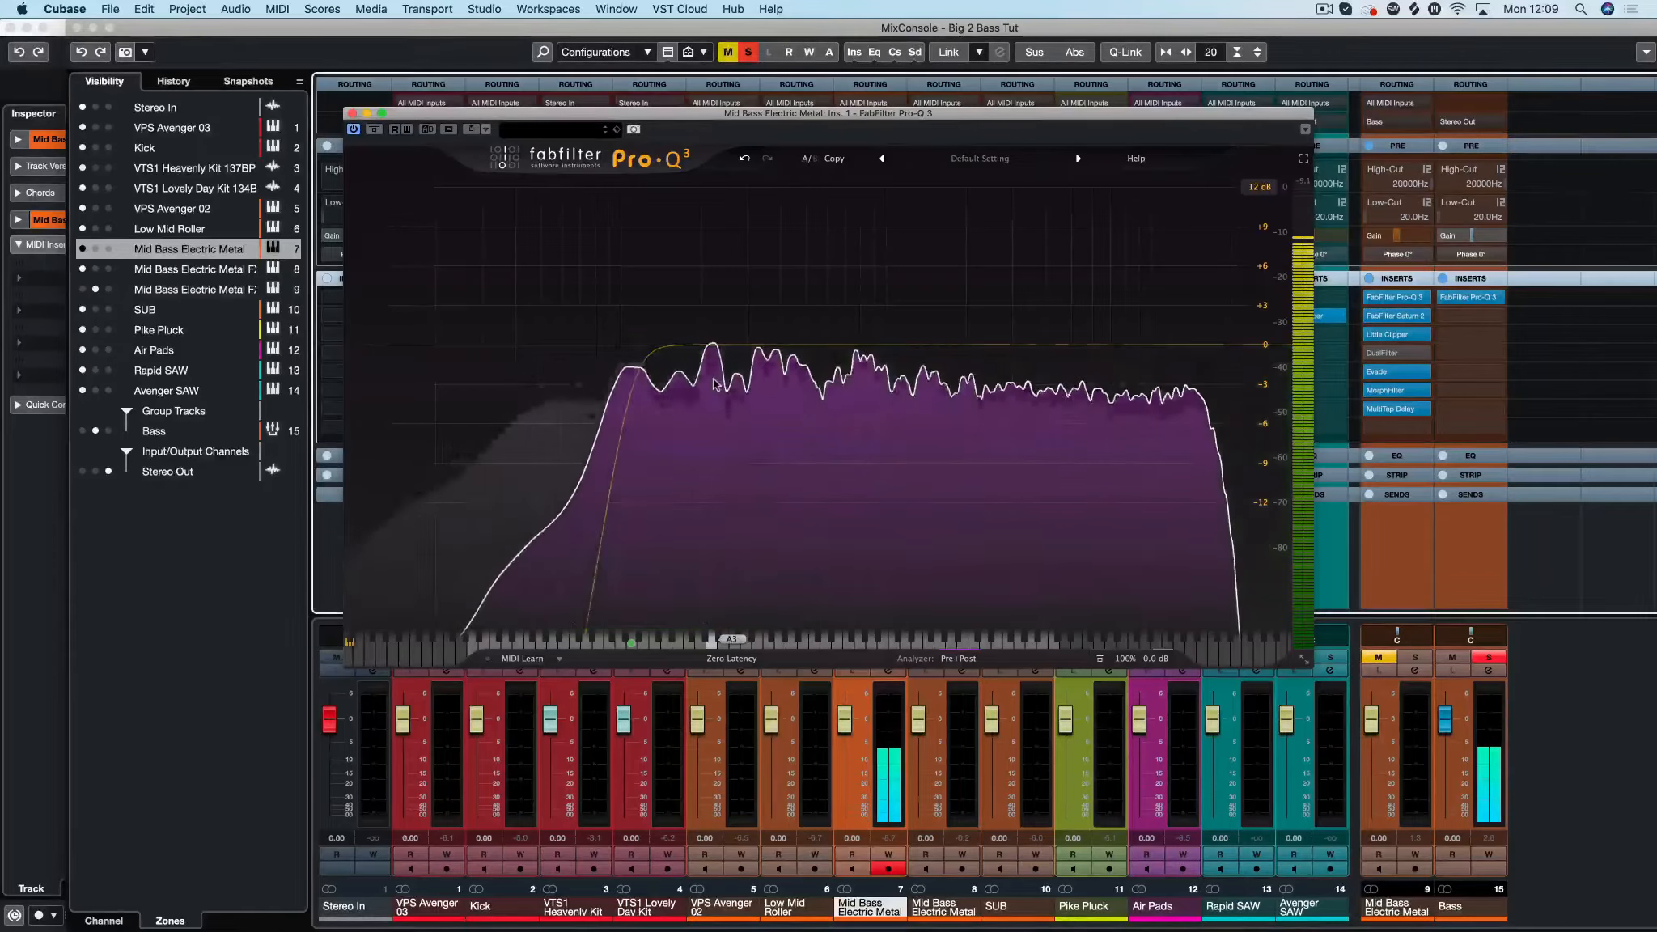
left_click(374, 130)
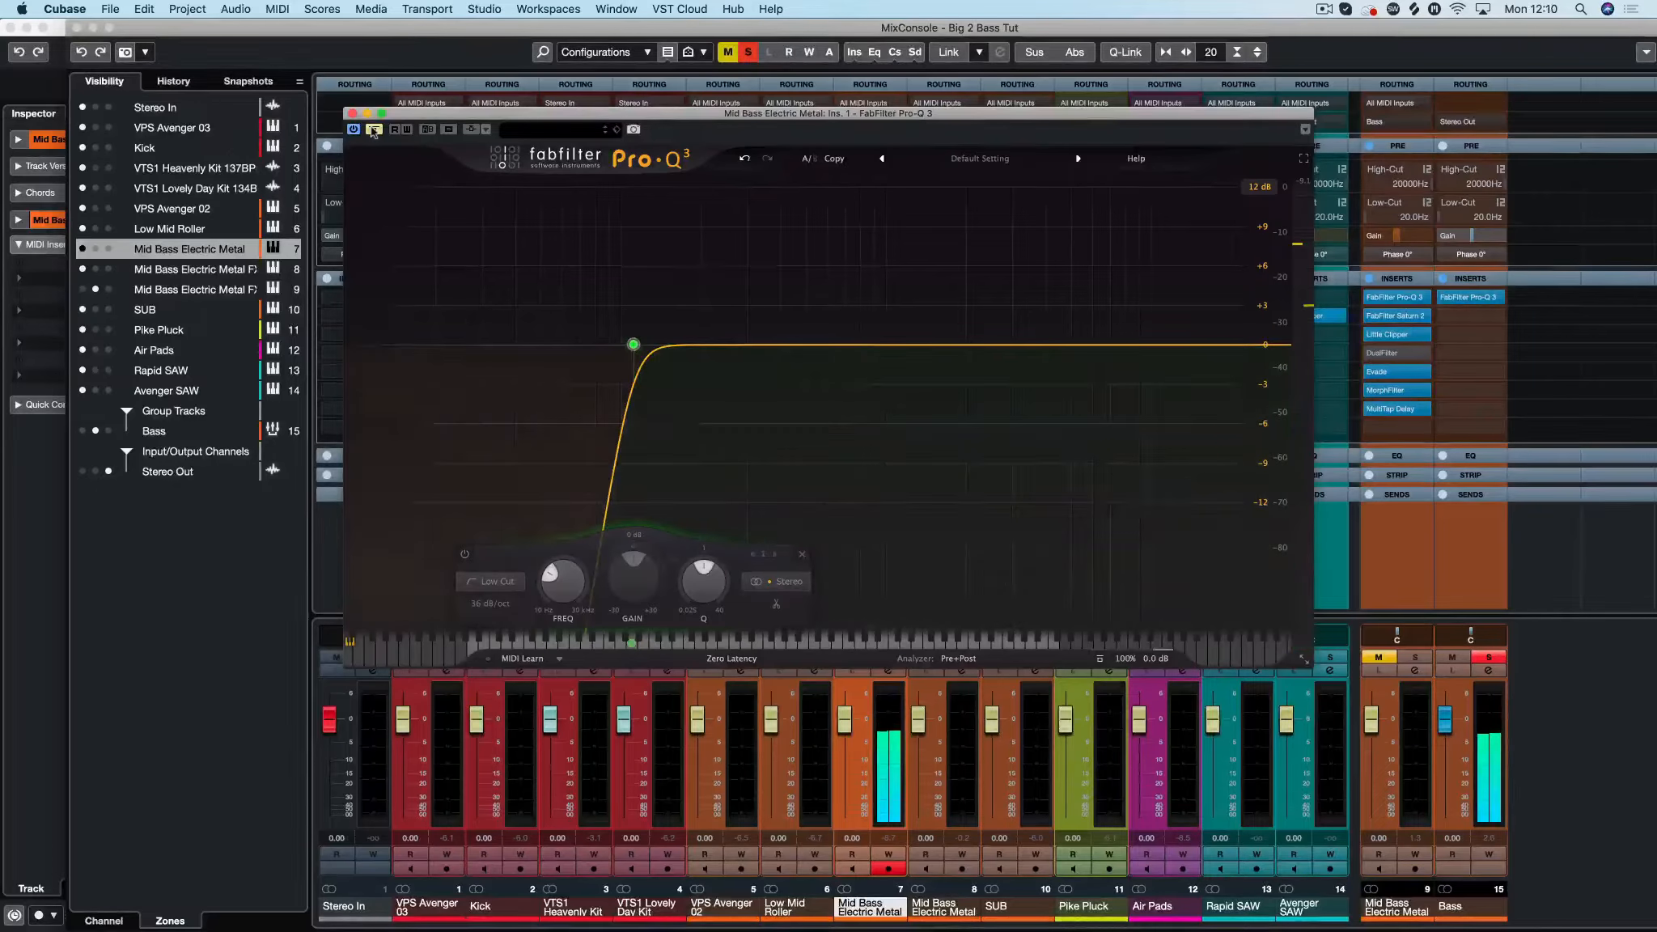
left_click(373, 130)
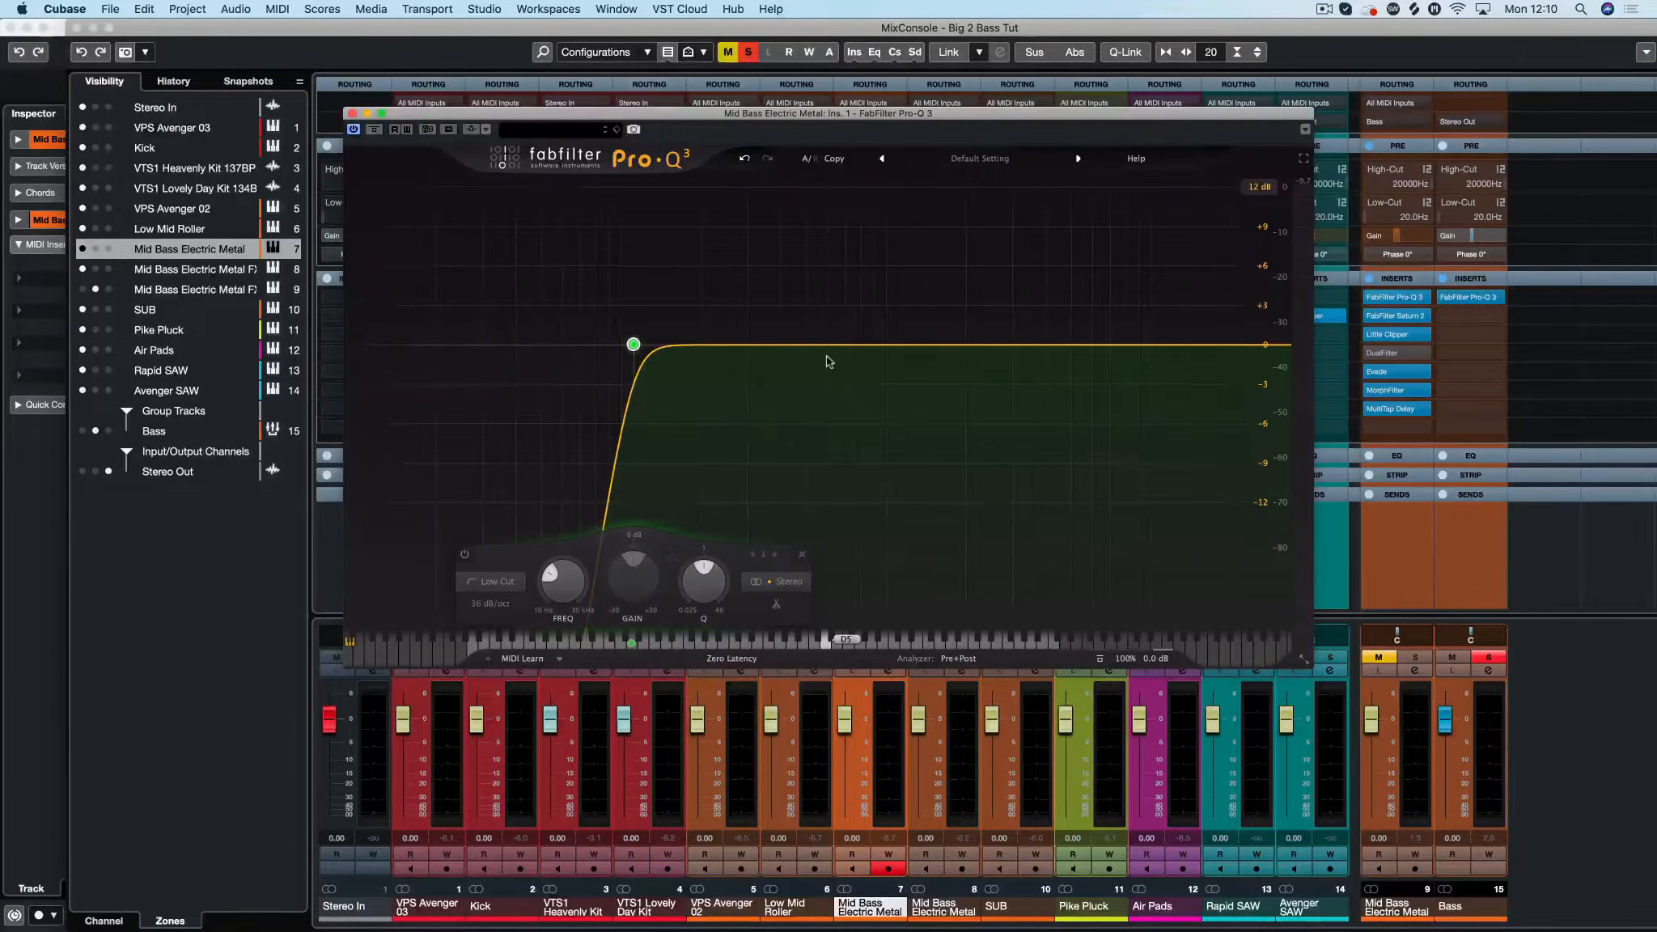
Step: Add two bell boosts to the equalizer, about +5 dB near 1 kHz and about +4 dB near 7.5 kHz, and audition the result
mouse_move(633, 345)
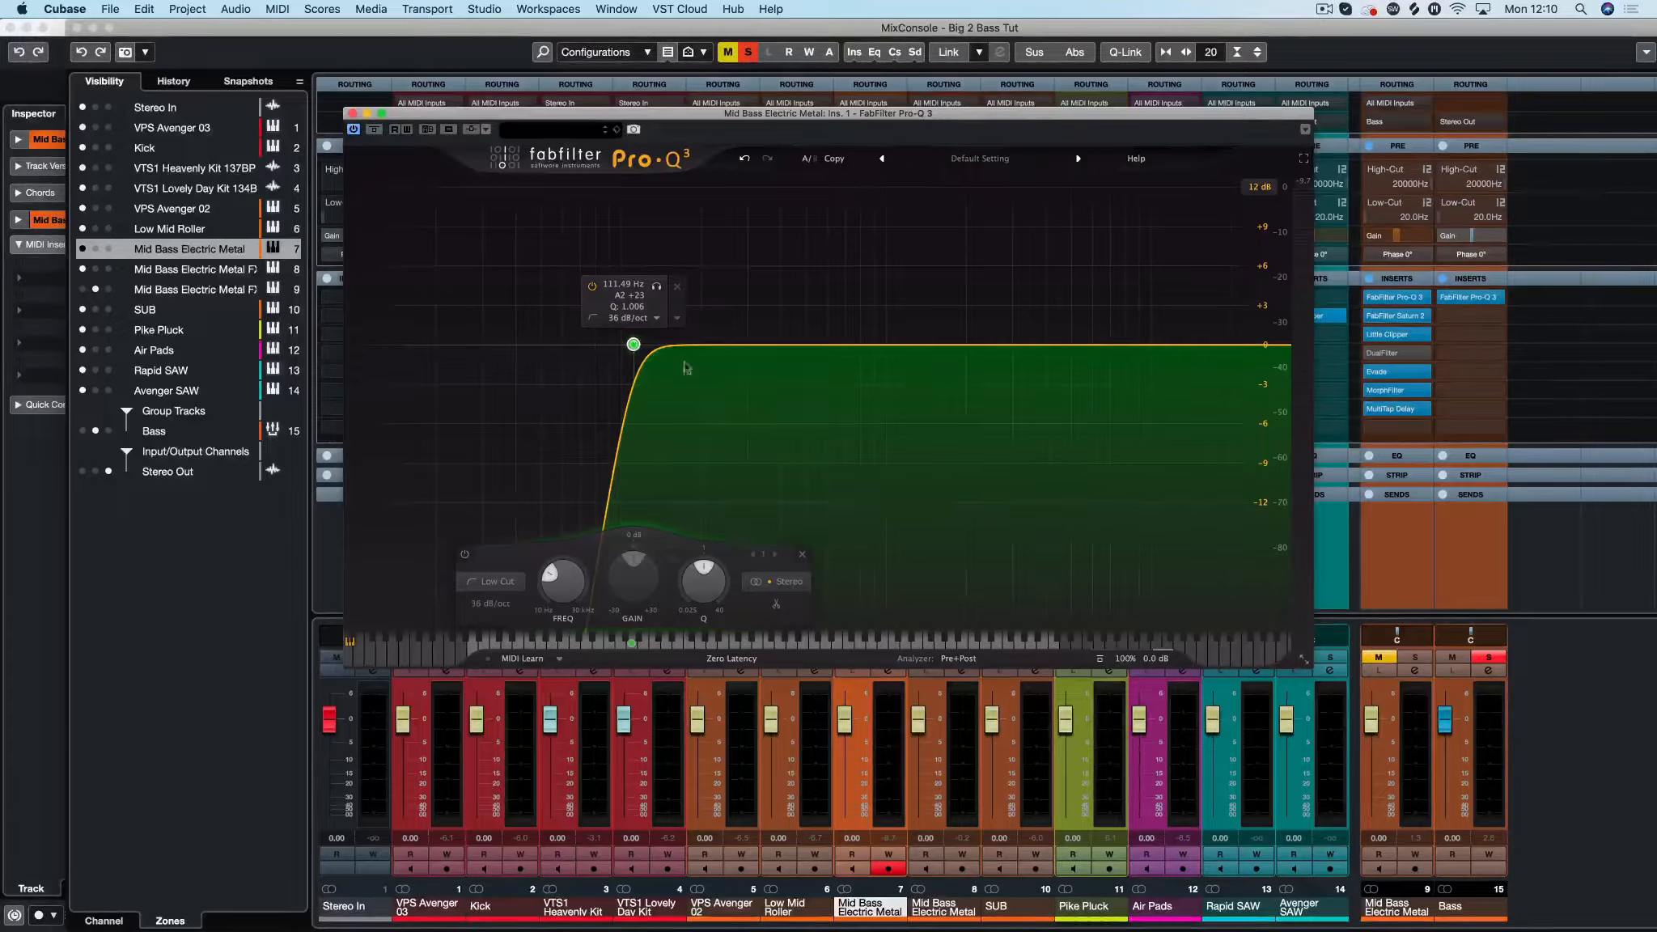
left_click(856, 346)
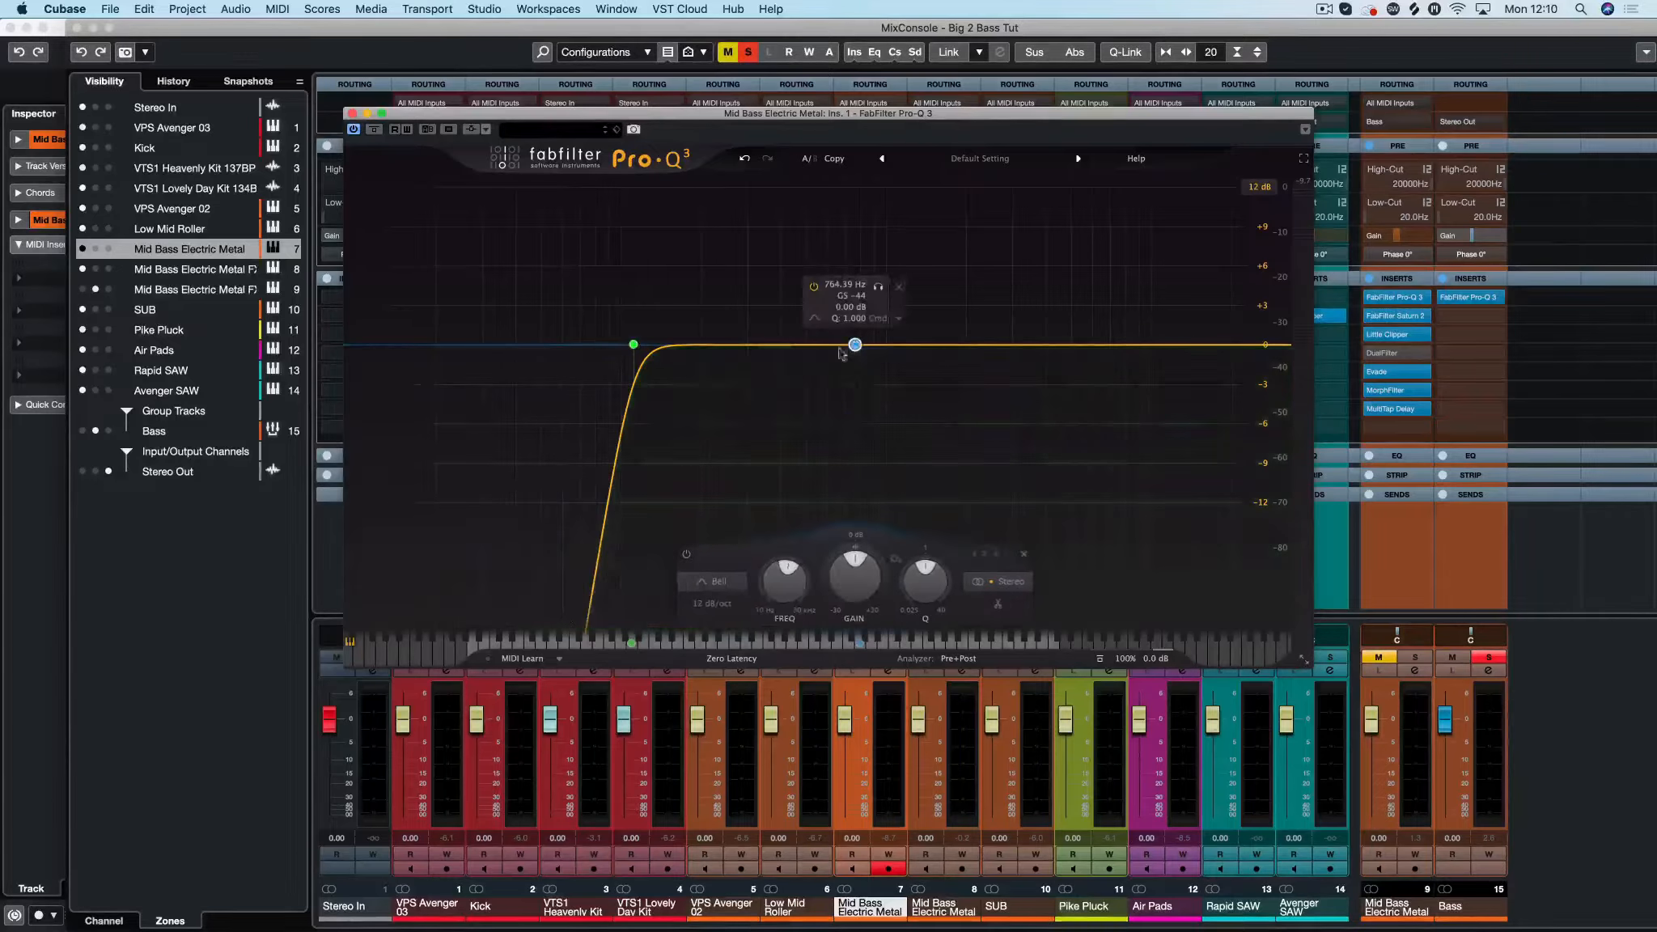
left_click(1123, 345)
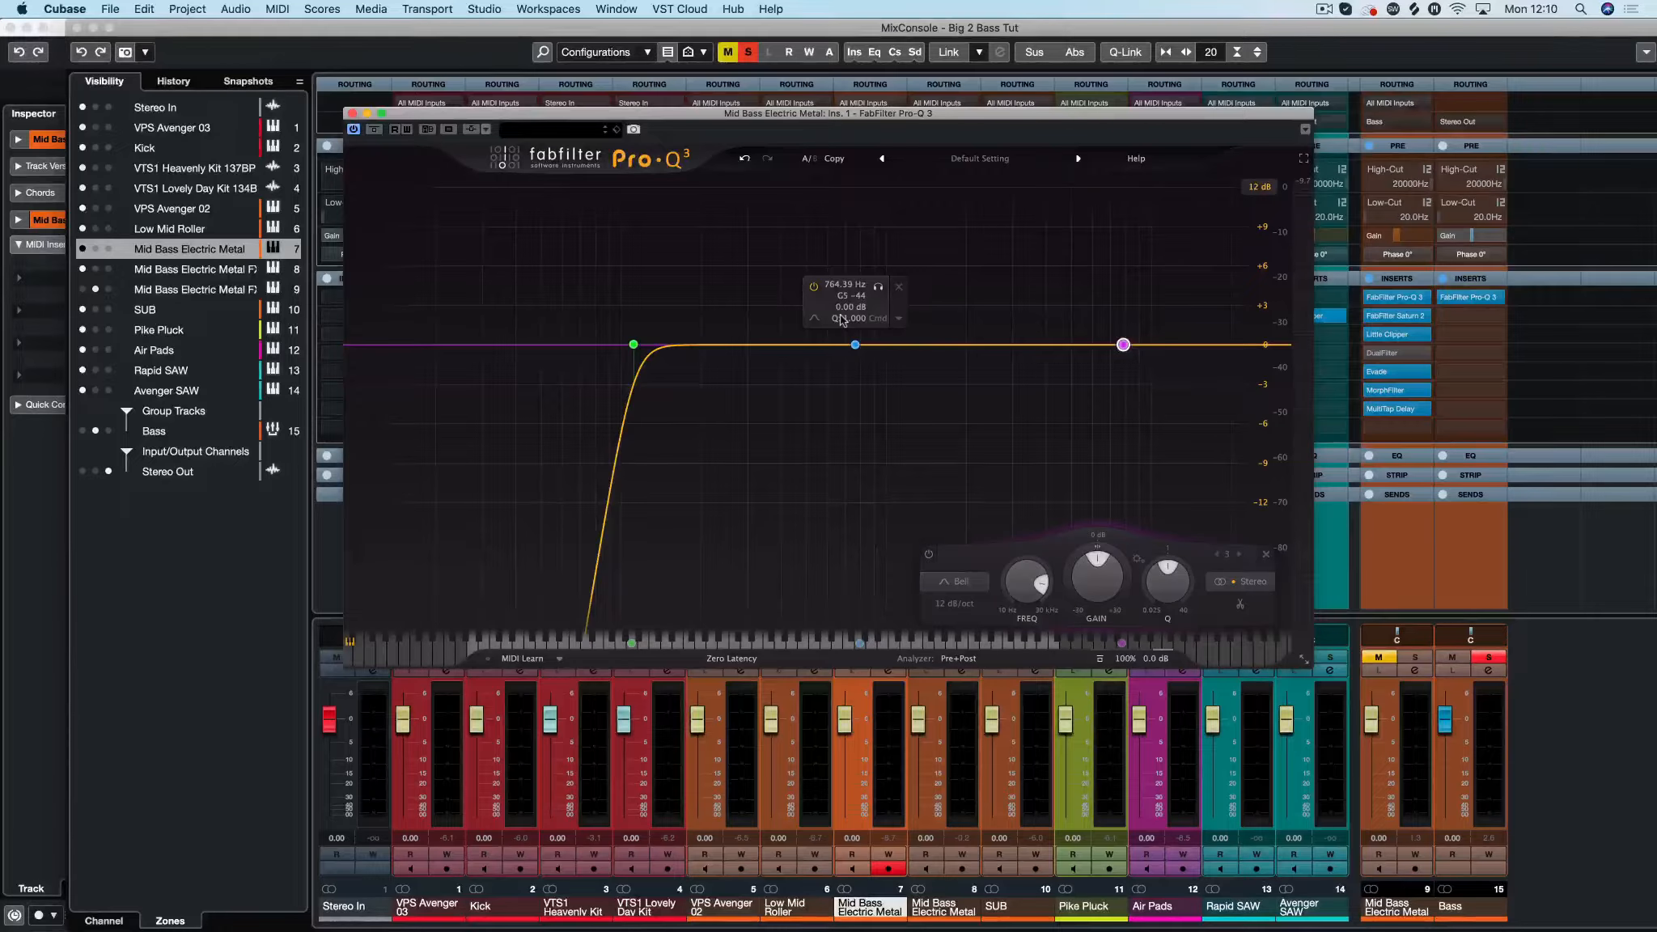
left_click_drag(855, 345, 886, 280)
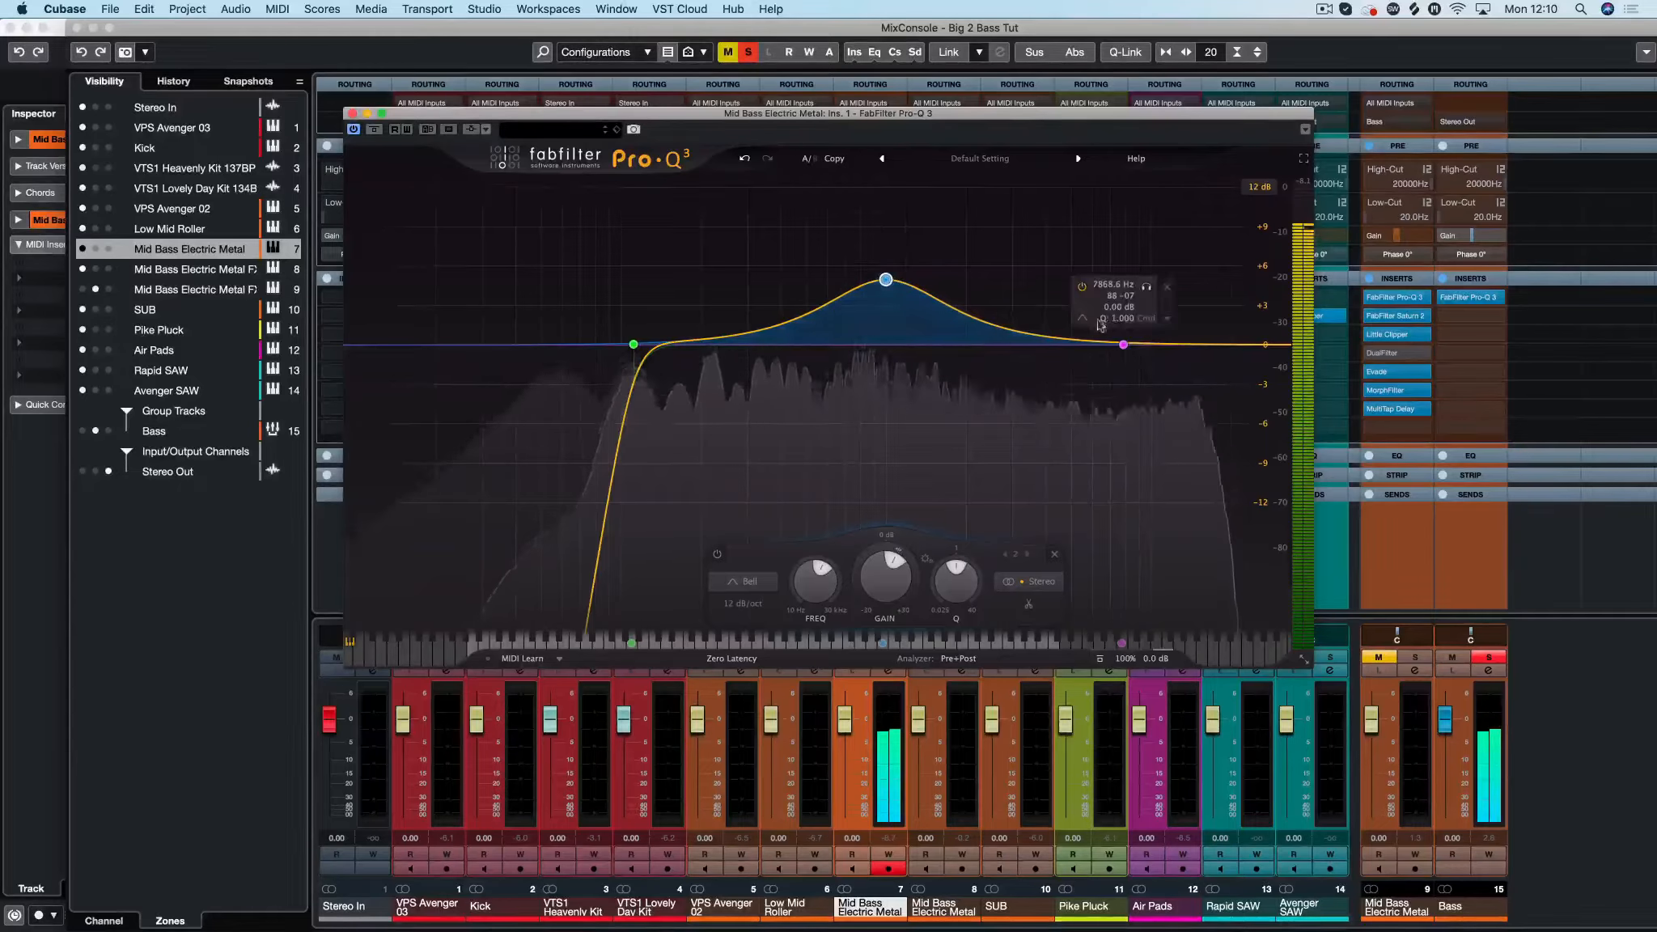
left_click_drag(1127, 348, 1117, 295)
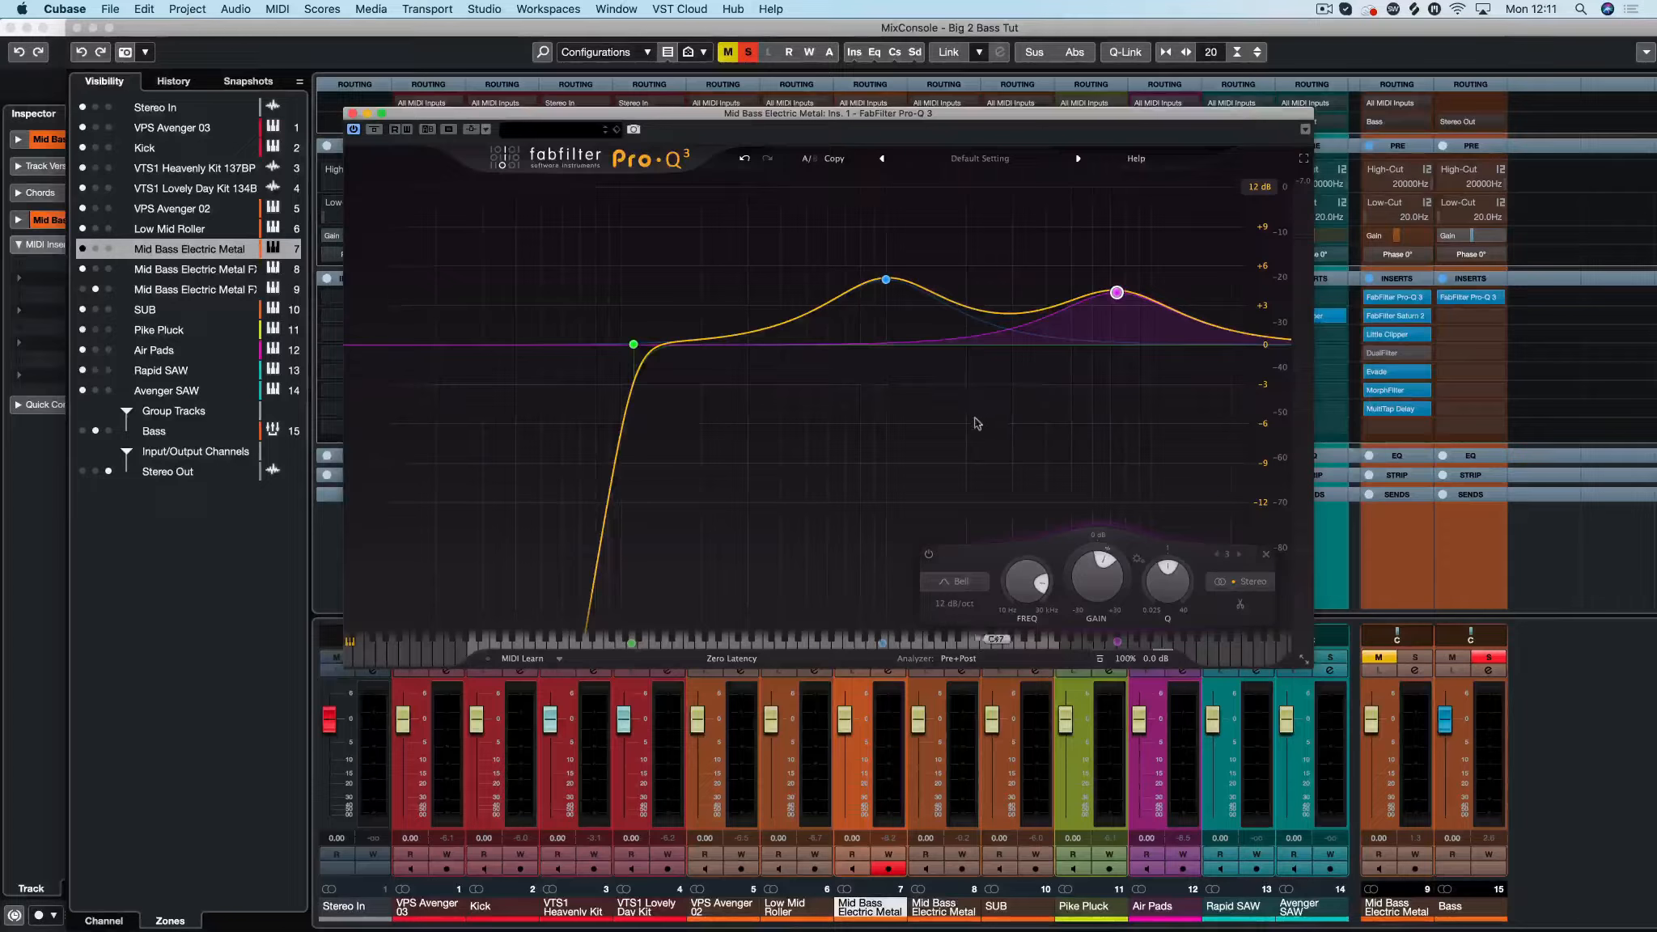
key("space")
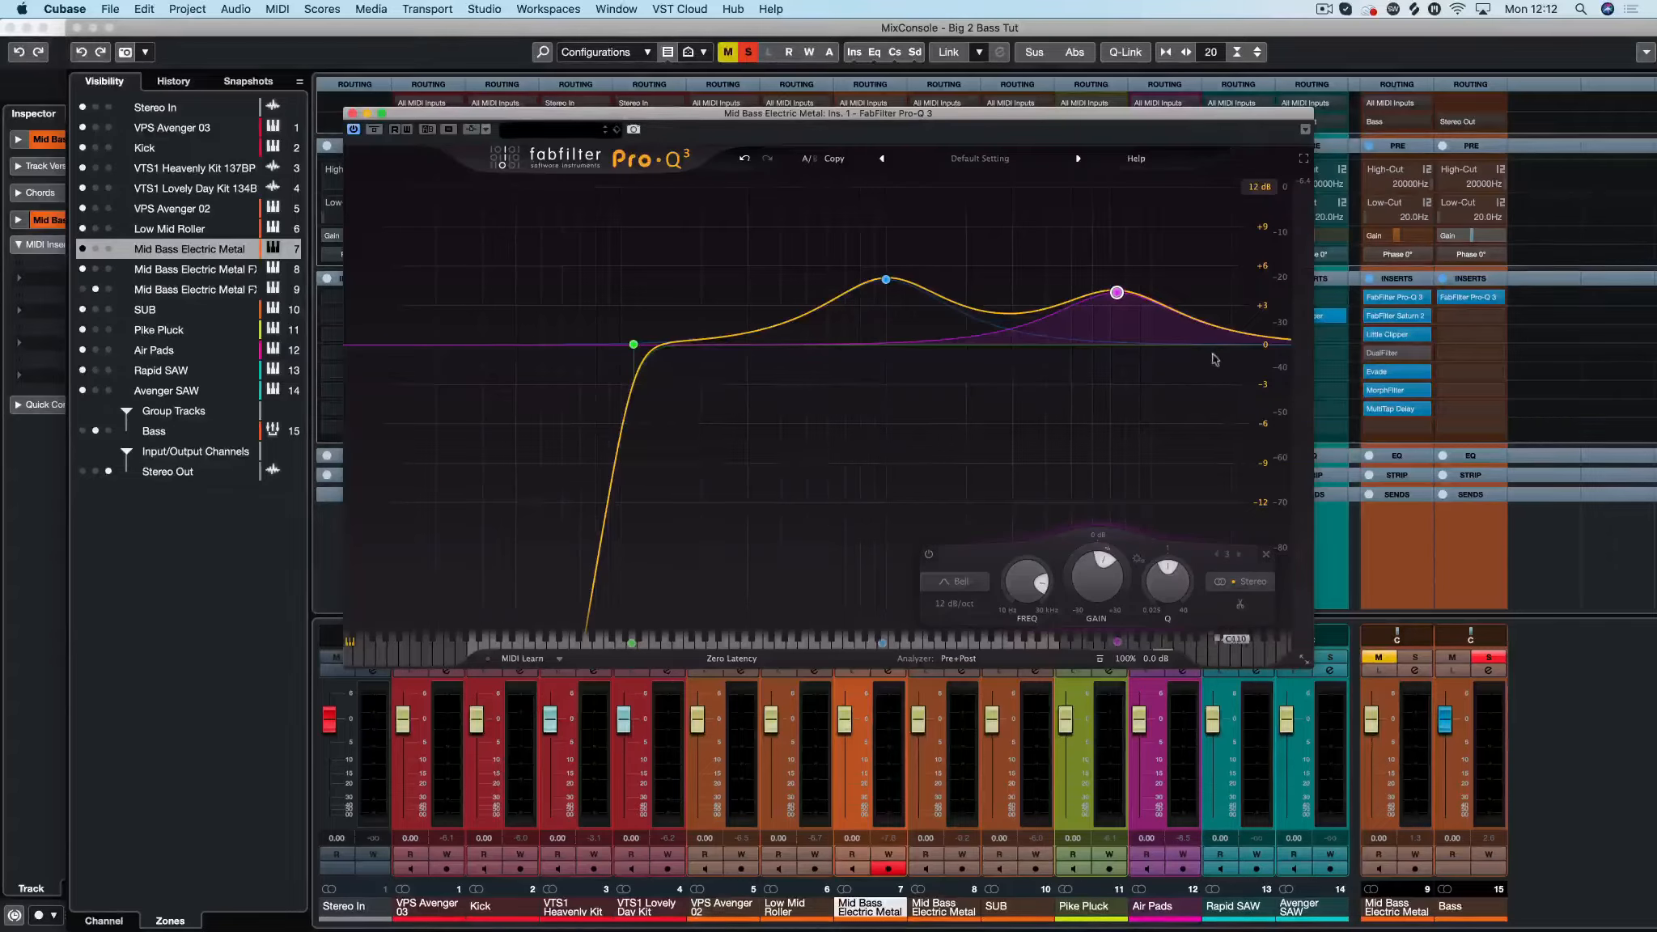
key("space")
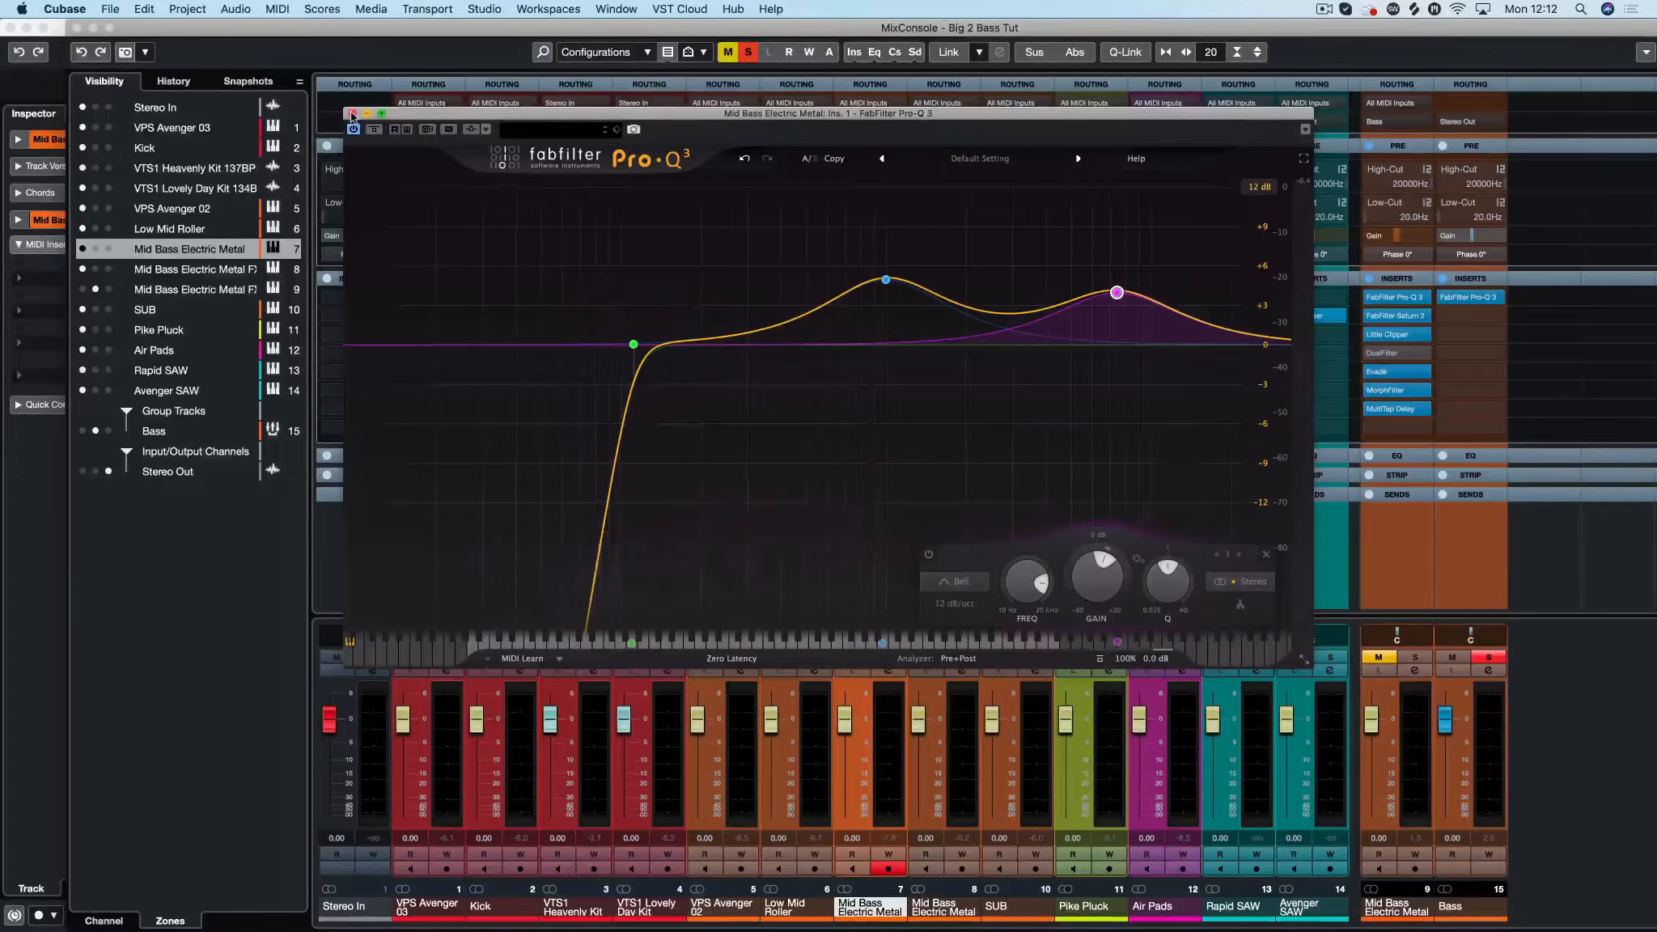
left_click(351, 114)
Step: Insert FabFilter Saturn 2 in the second insert slot of Mid Bass Electric Metal and move its window clear of the screen edge
left_click(893, 320)
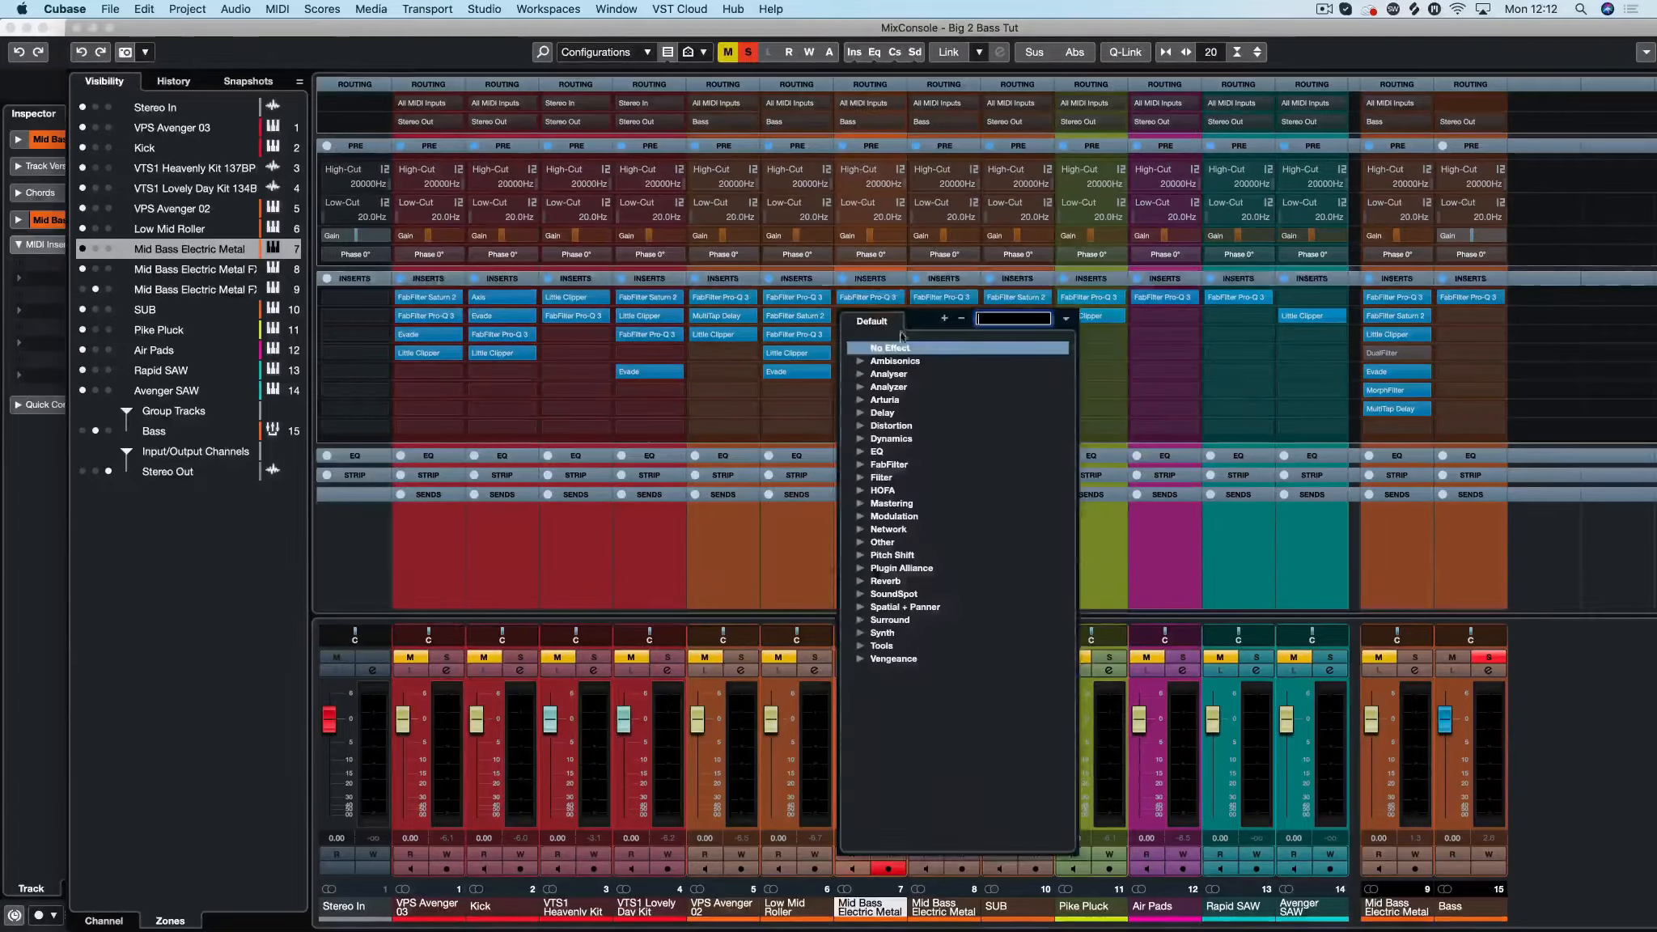
type("sat")
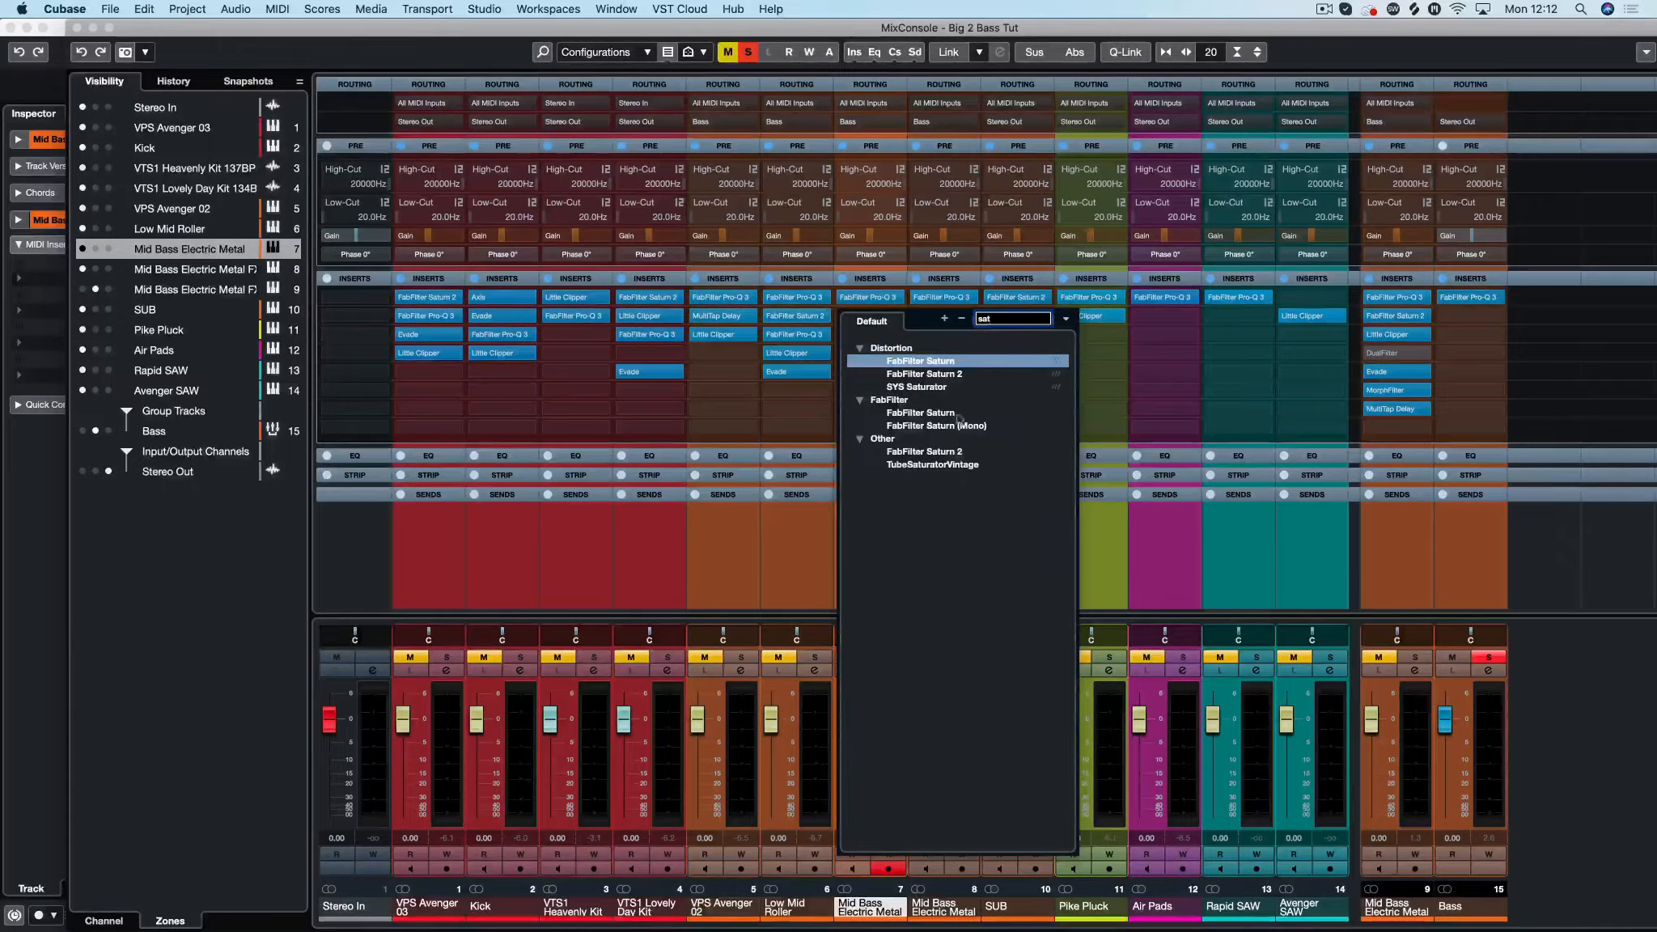
left_click(941, 374)
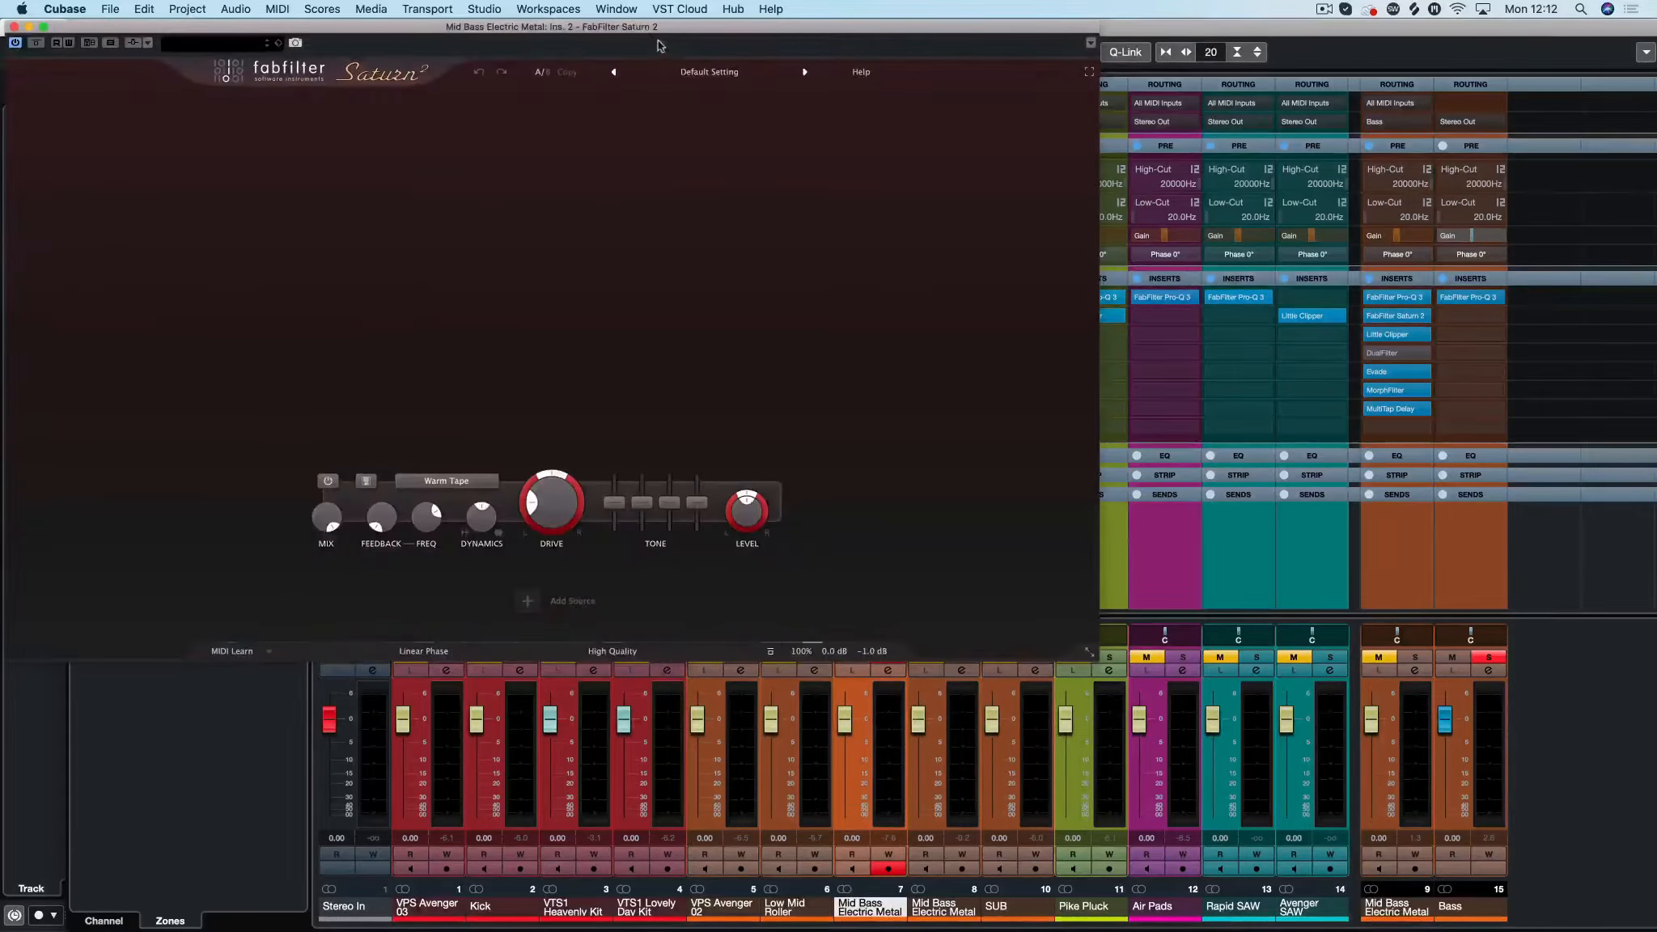
left_click_drag(646, 29, 896, 144)
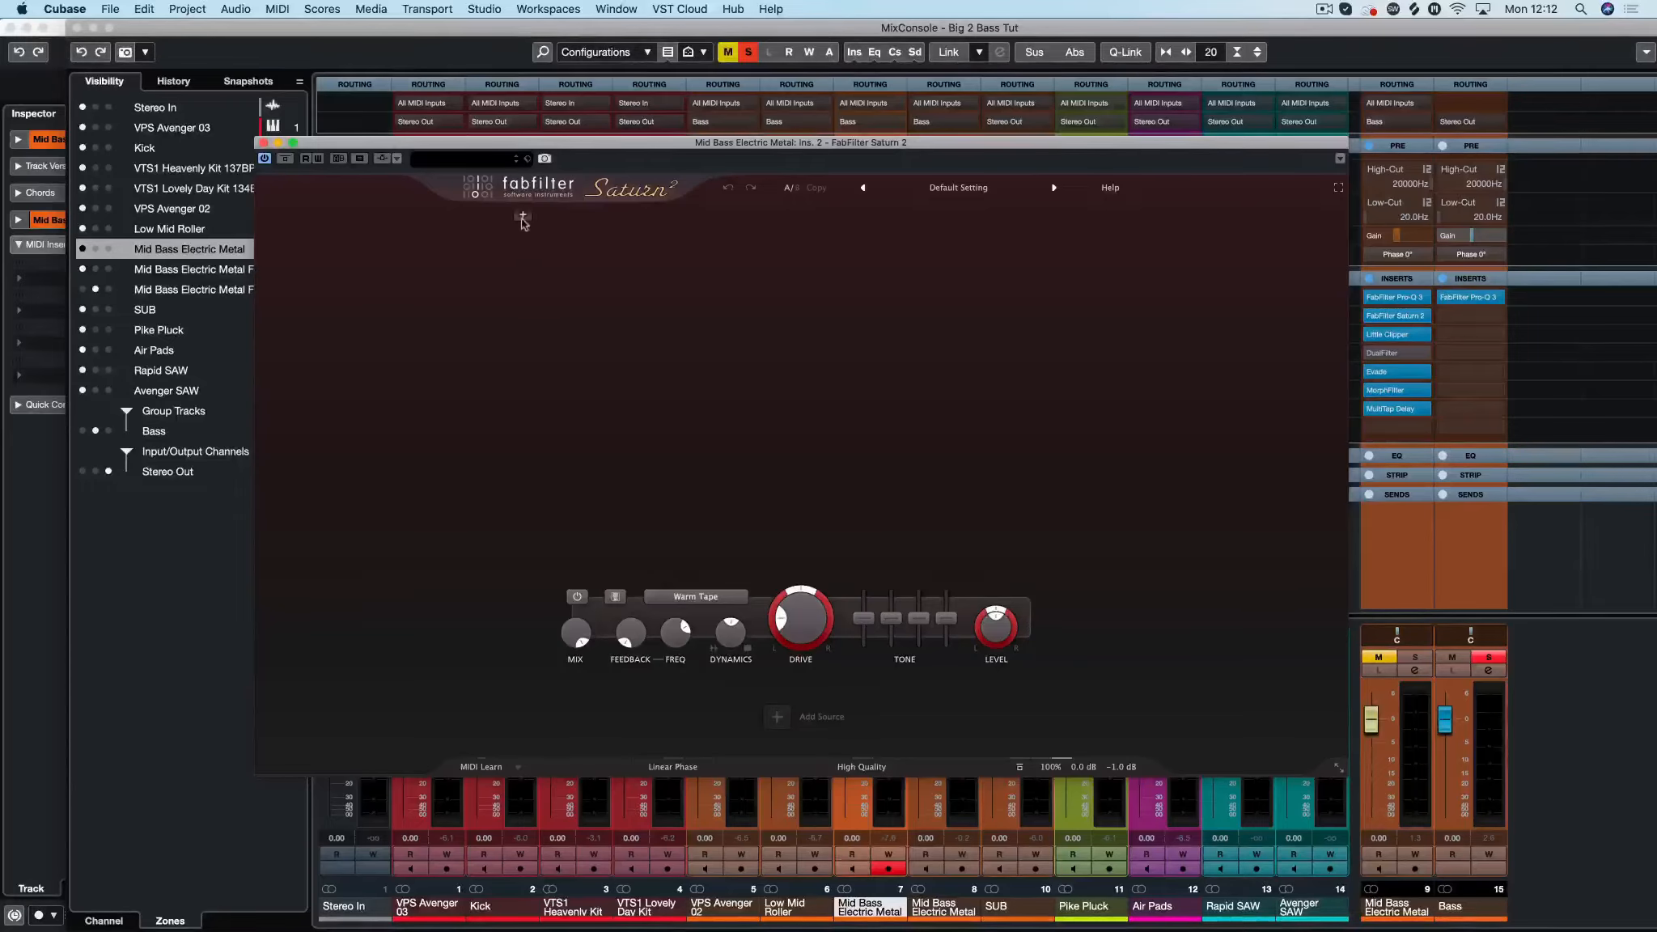
Step: Split Saturn 2 into three bands, moving the lower crossover upward and the upper crossover to about 10 kHz
left_click(522, 215)
left_click(1122, 217)
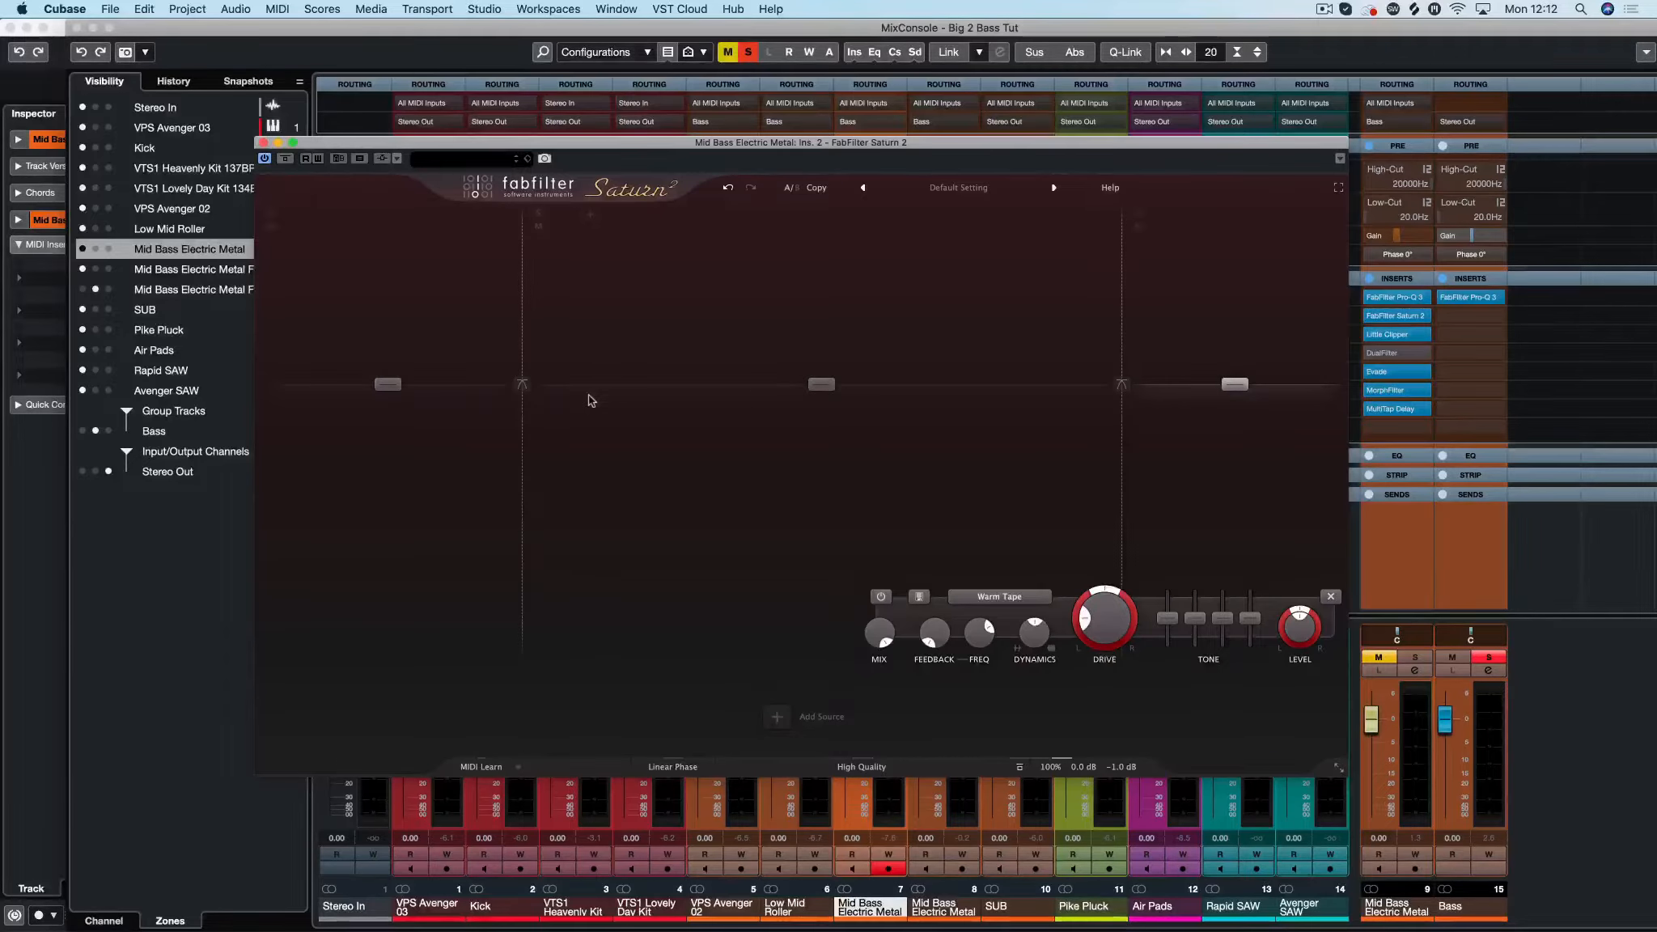
left_click_drag(522, 368, 478, 358)
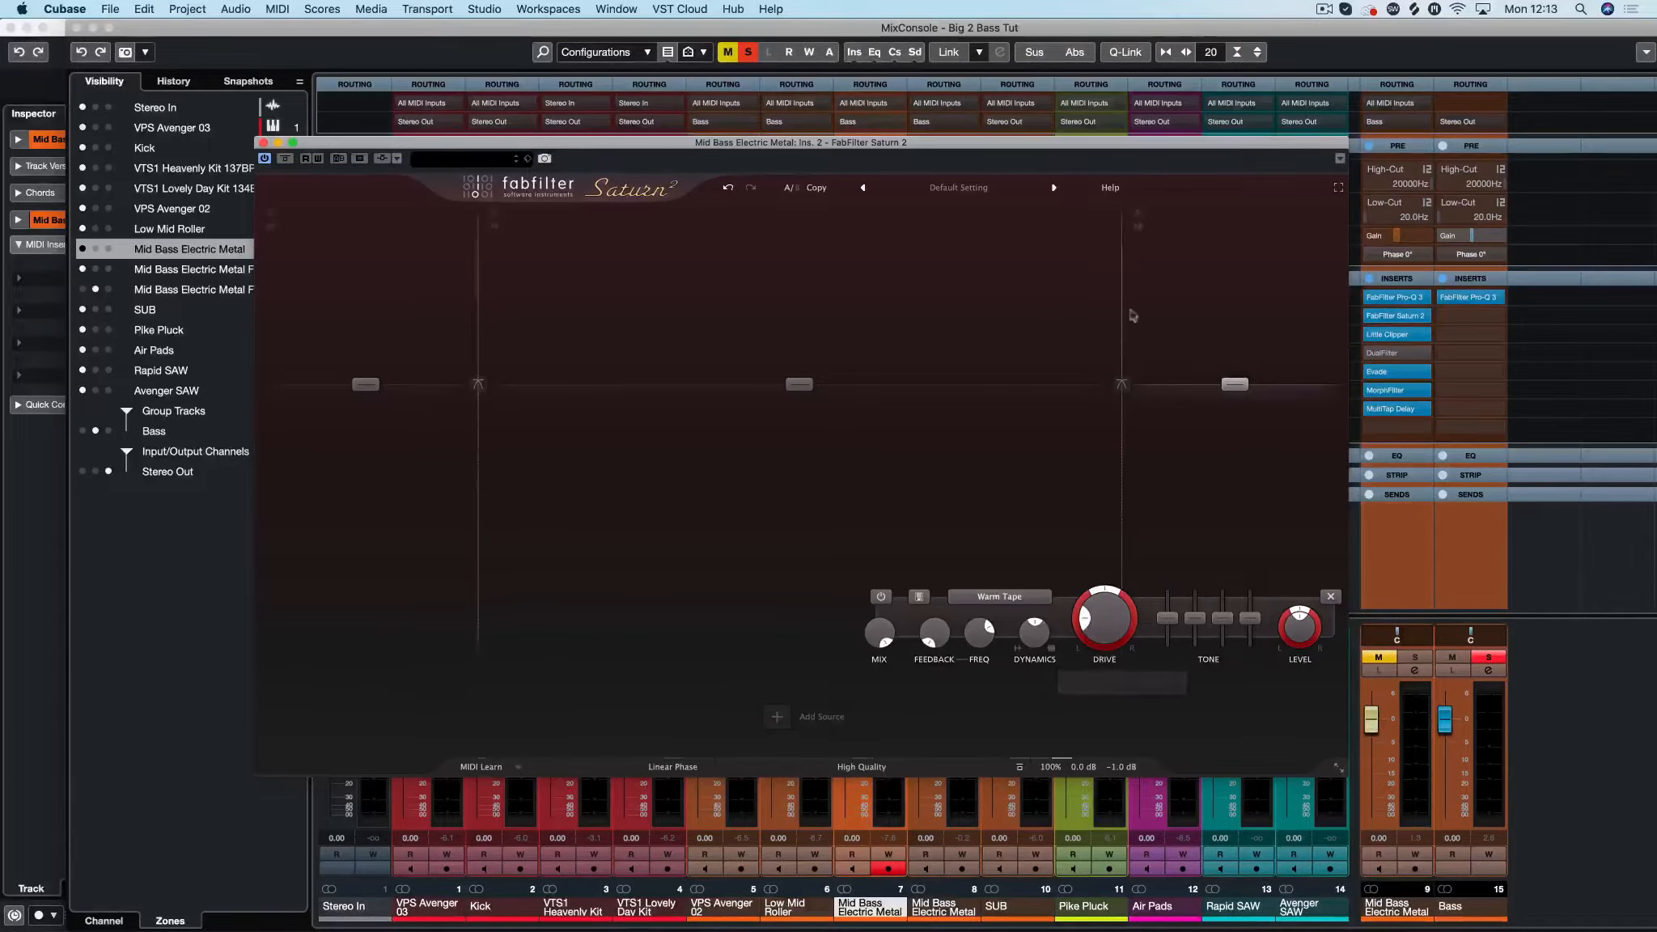
left_click_drag(479, 354, 579, 356)
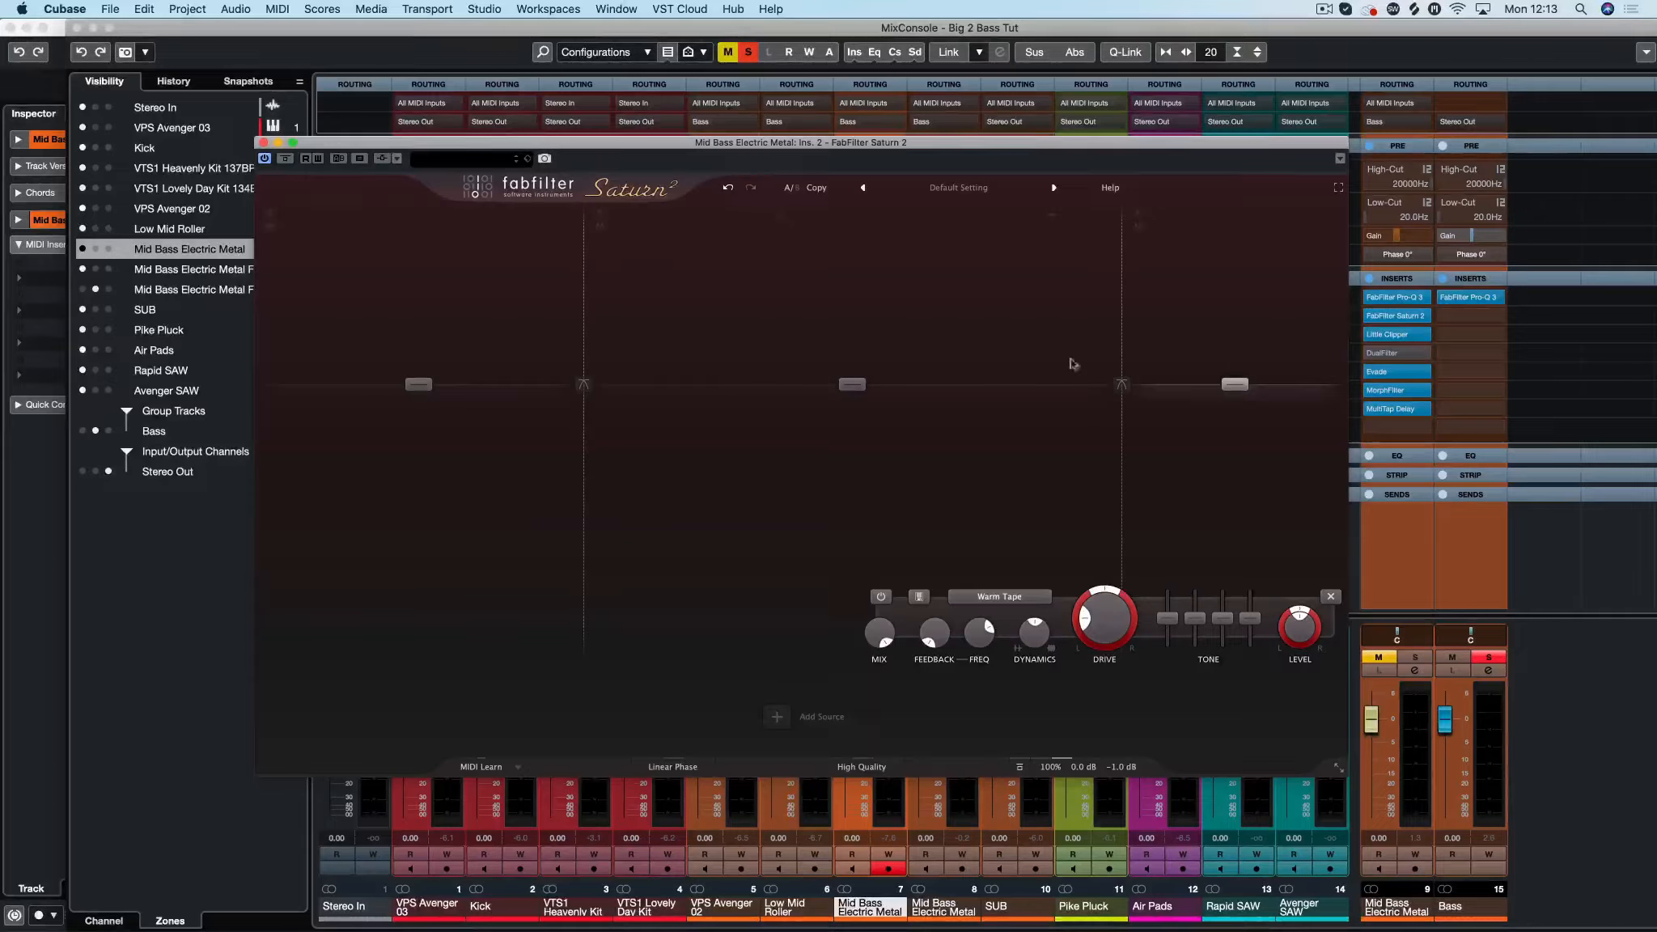
left_click_drag(1121, 328, 1200, 328)
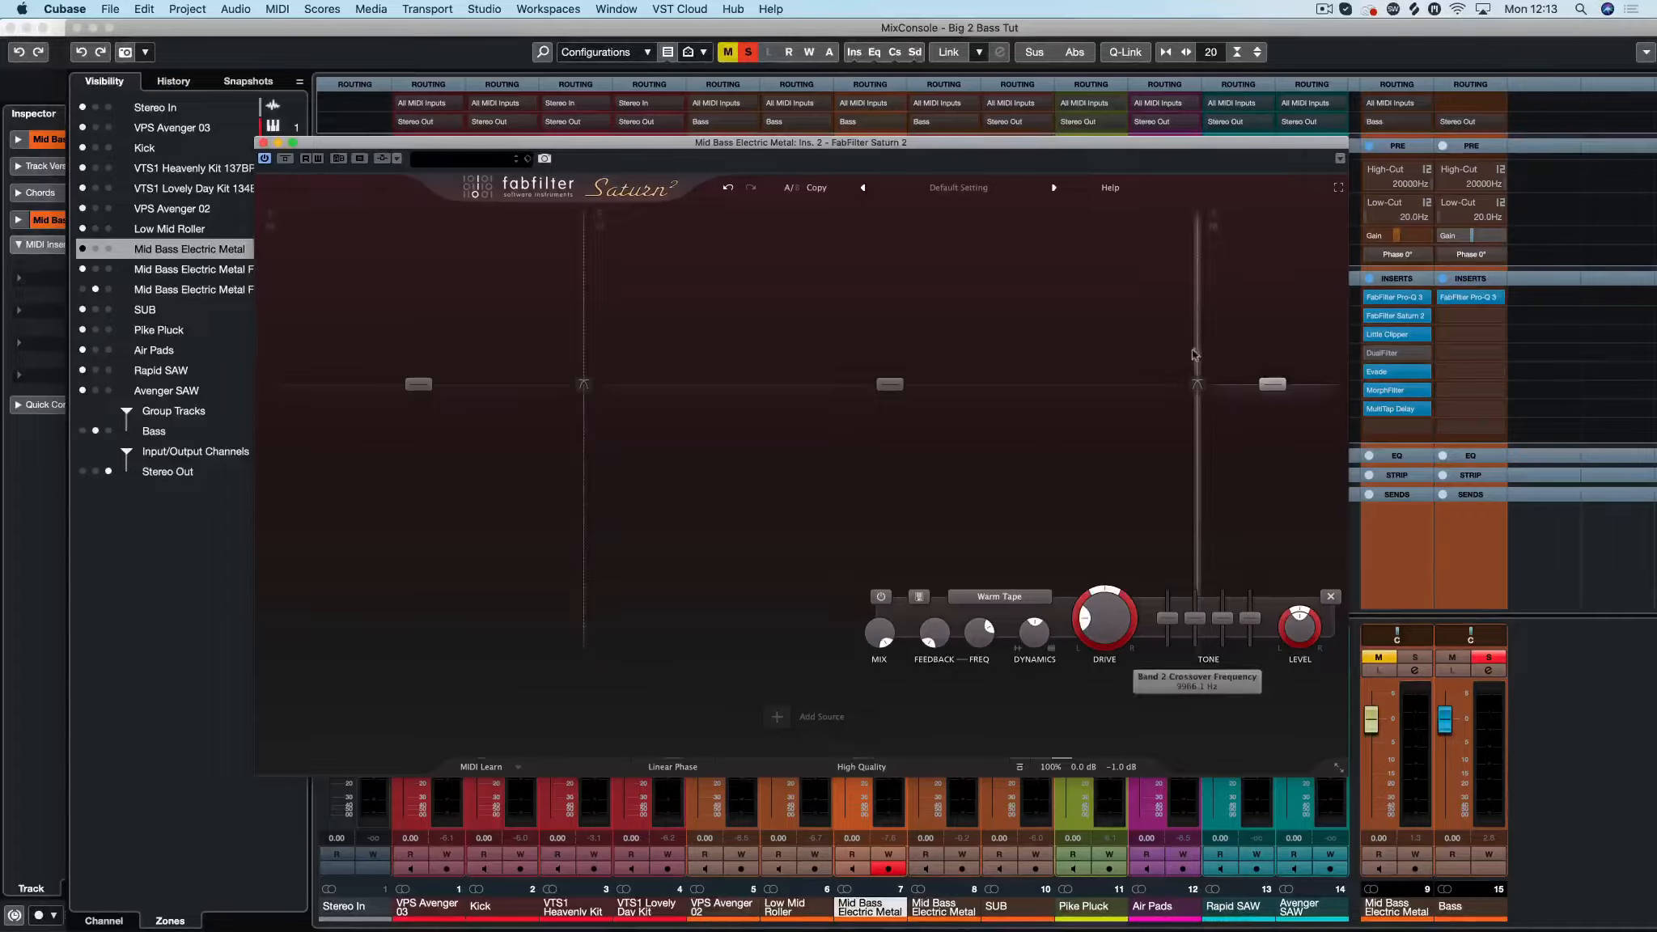
left_click_drag(1198, 353, 1201, 352)
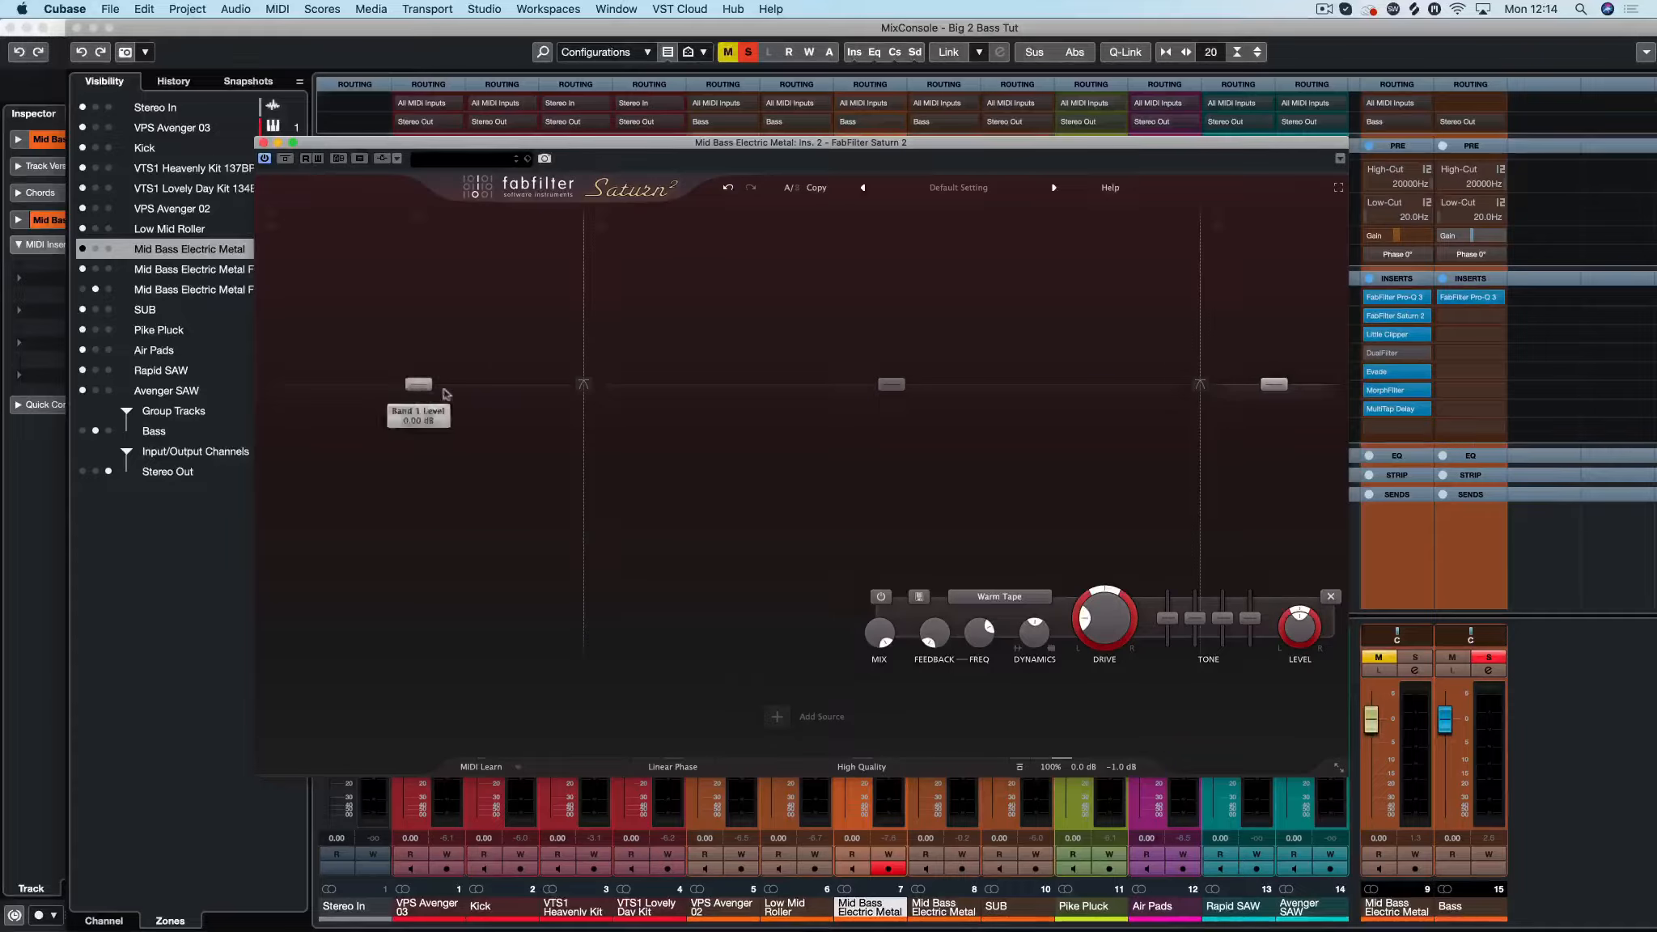
Step: Reduce the level of Saturn 2's low band moderately after trying it fully down, and move the plug-in window slightly
left_click_drag(418, 383, 404, 701)
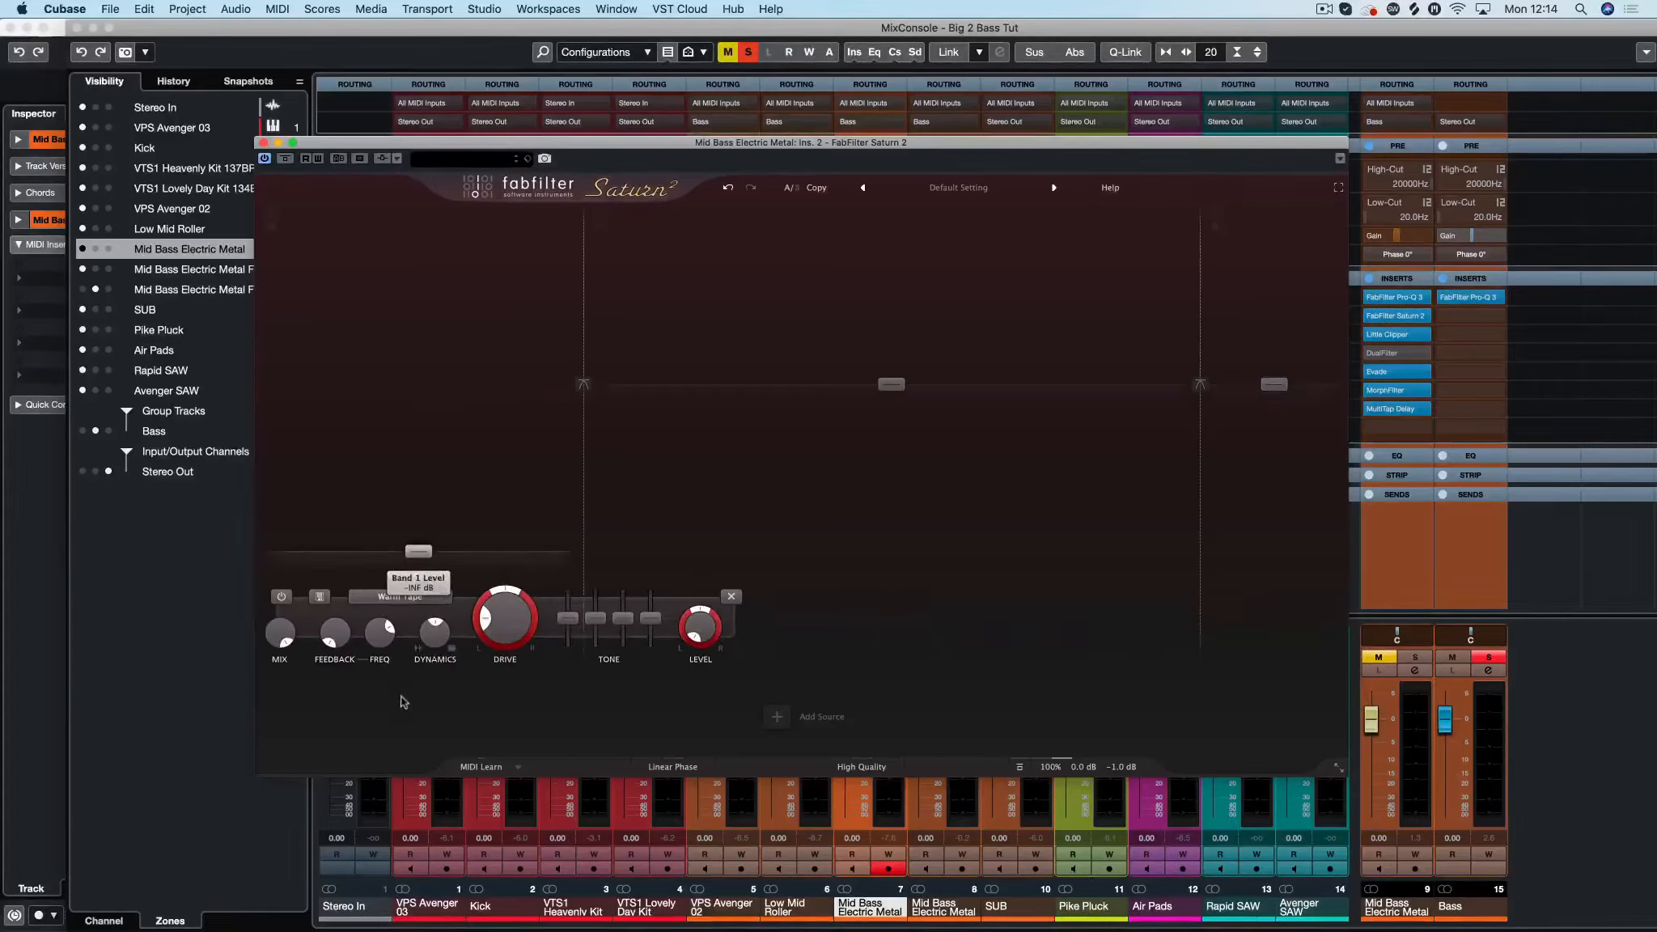
left_click_drag(423, 553, 435, 450)
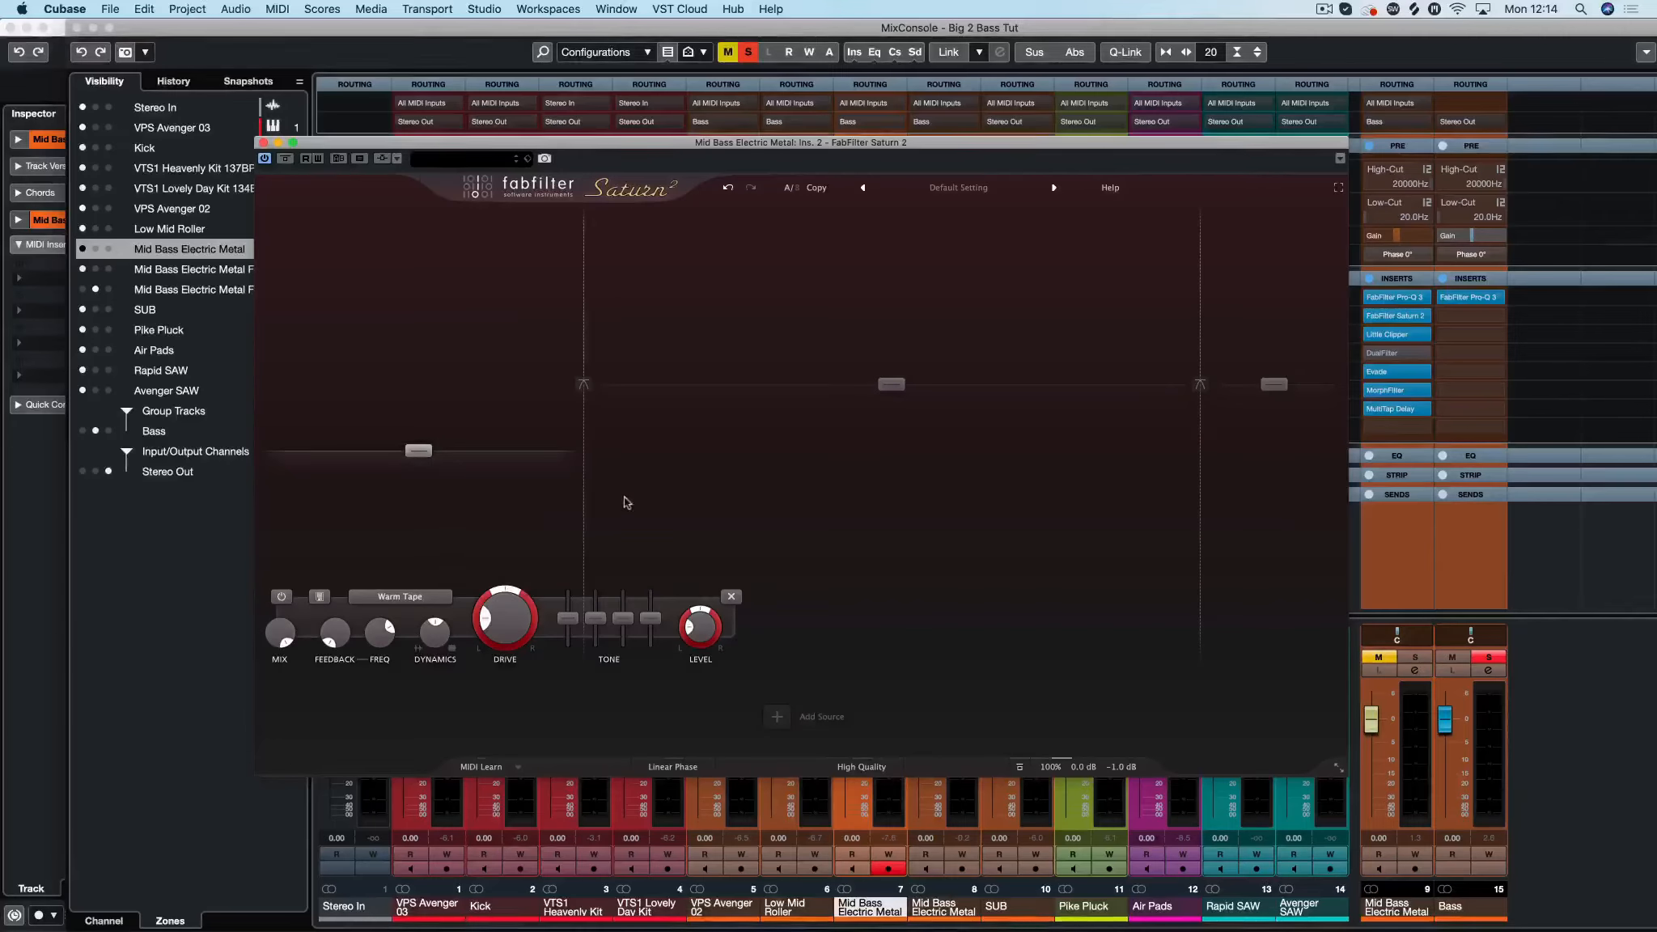
mouse_move(420, 457)
left_click_drag(813, 146, 848, 136)
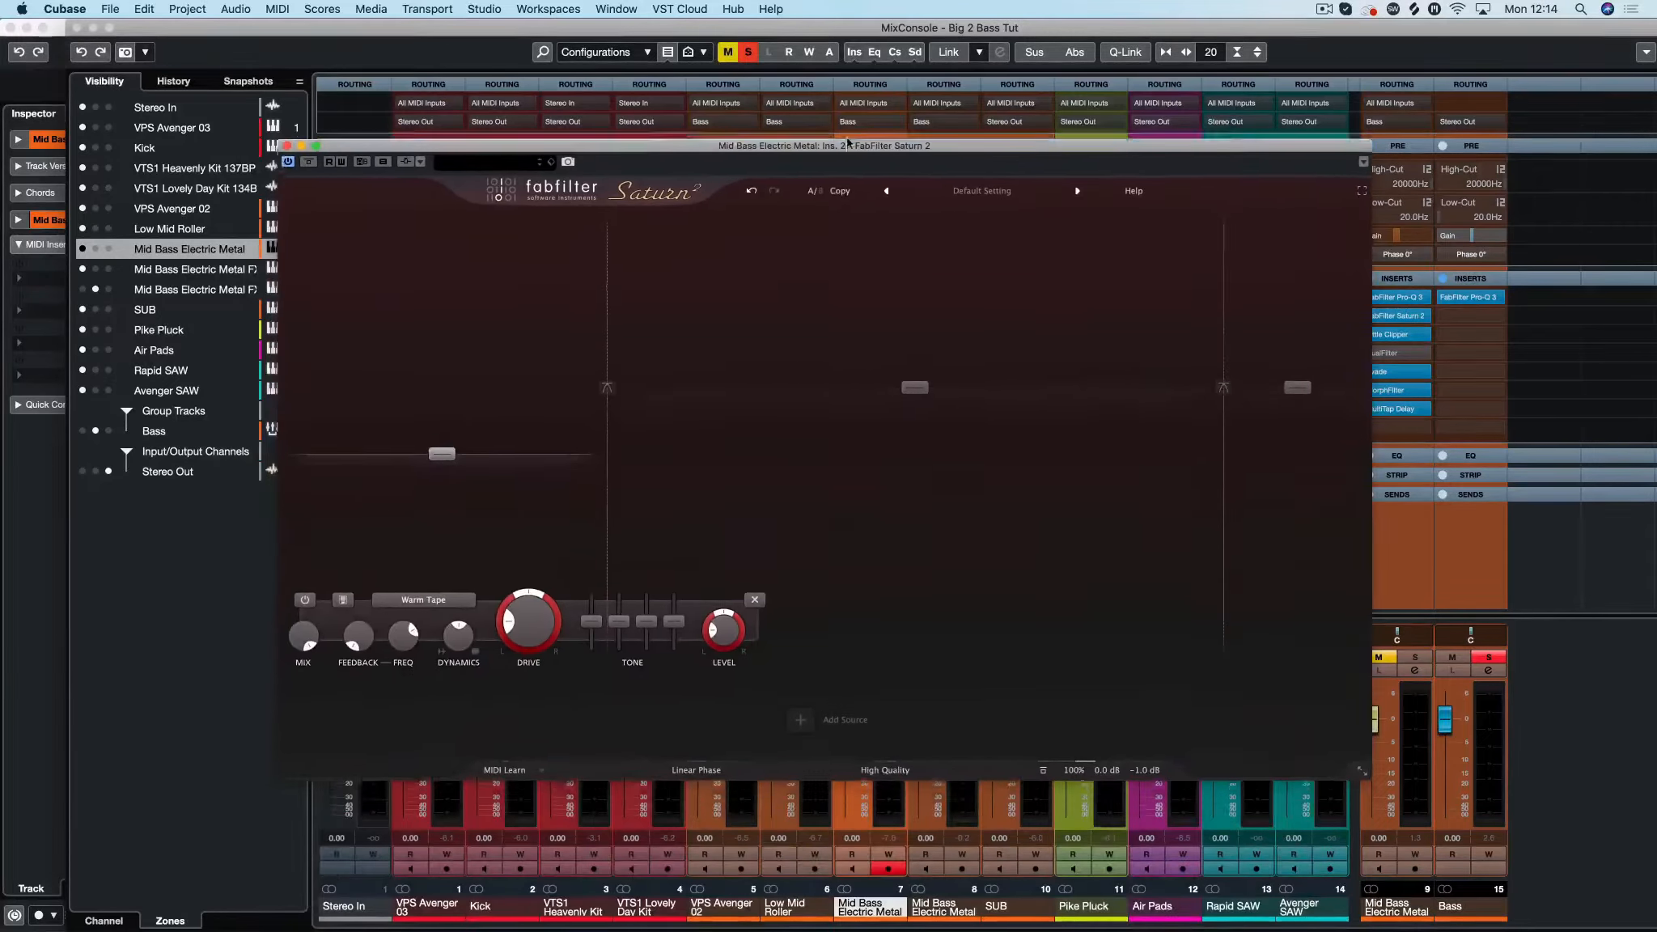
Step: Select the middle band and review its distortion styles, especially the saturation options
left_click(922, 385)
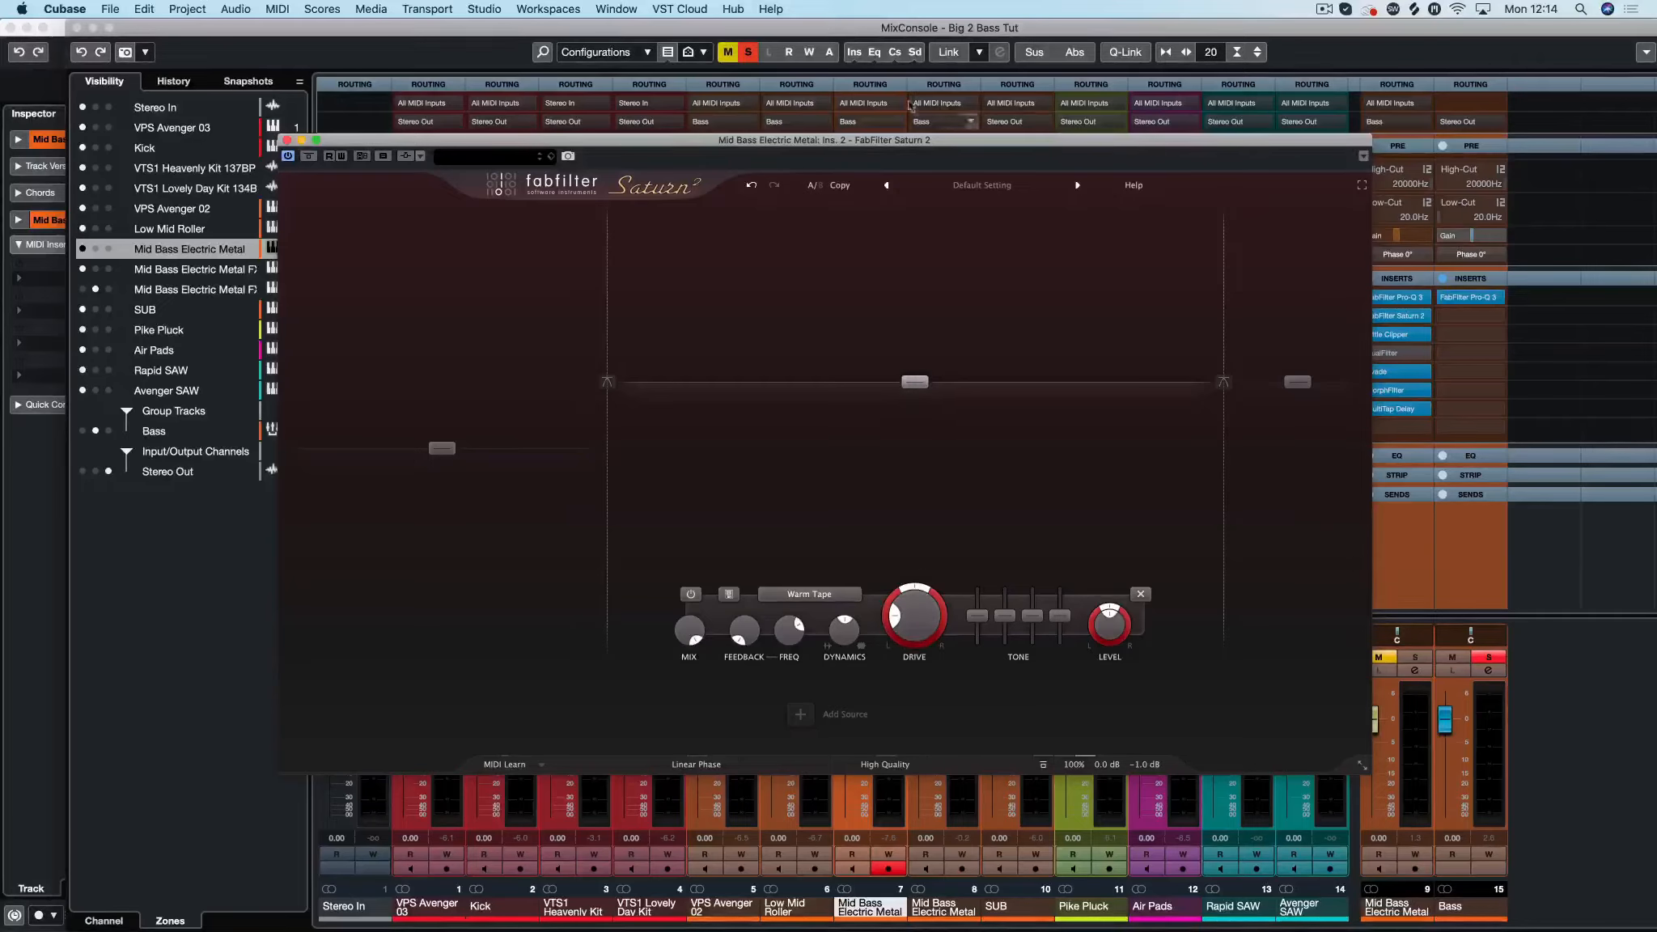
left_click(825, 595)
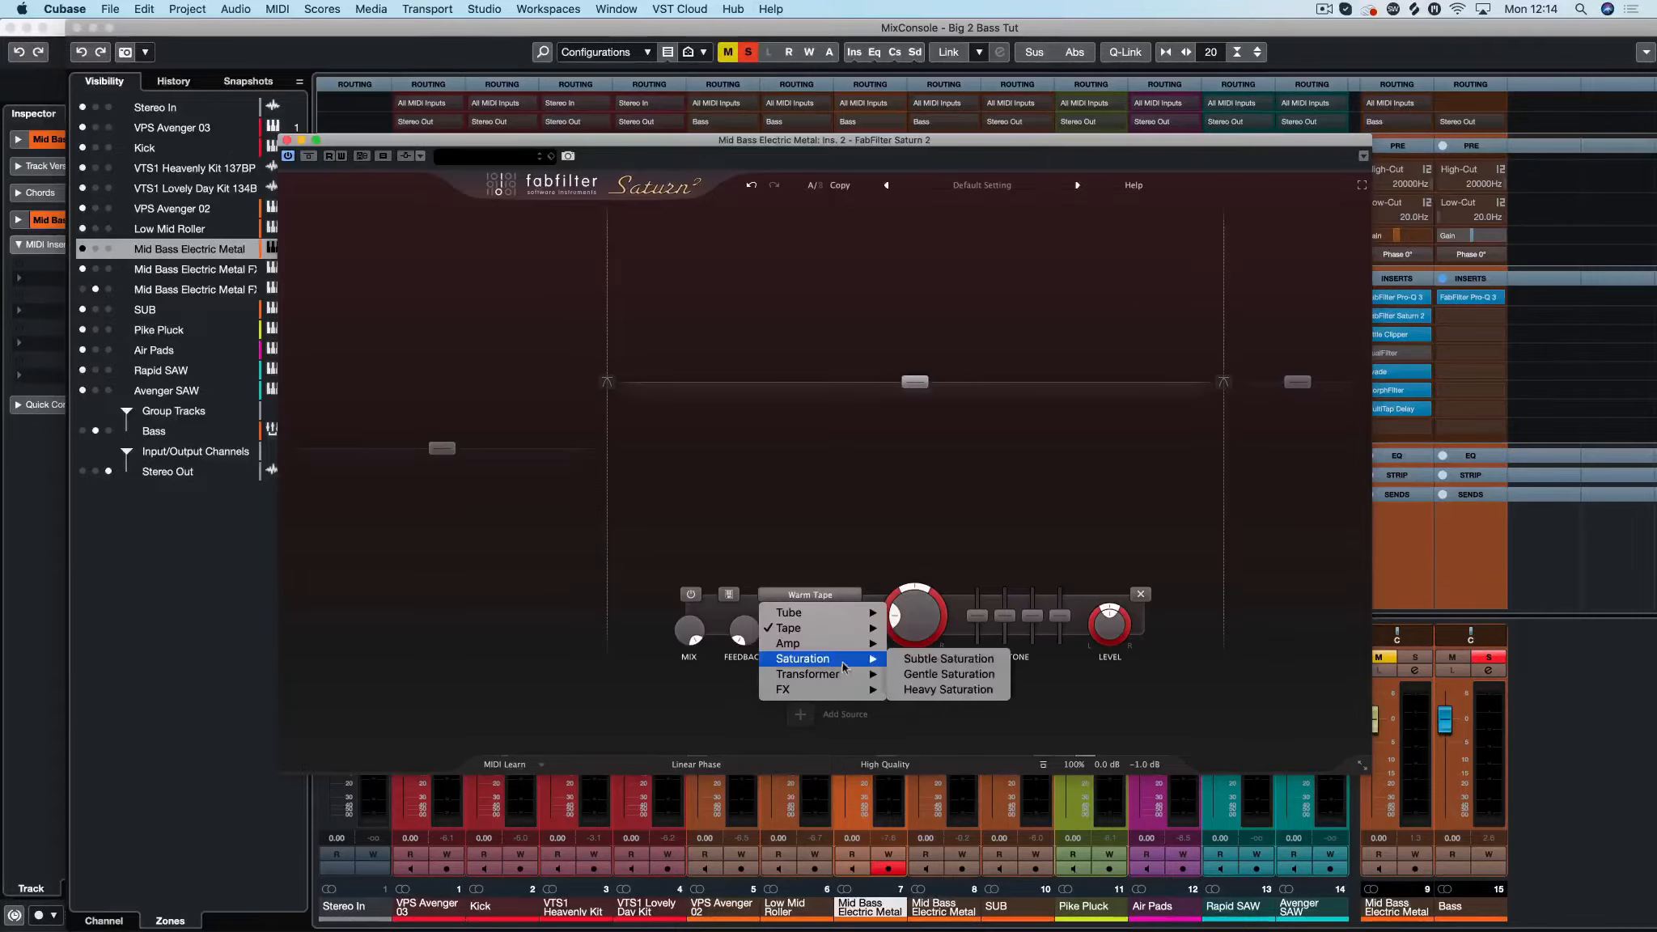
left_click(822, 586)
left_click(809, 597)
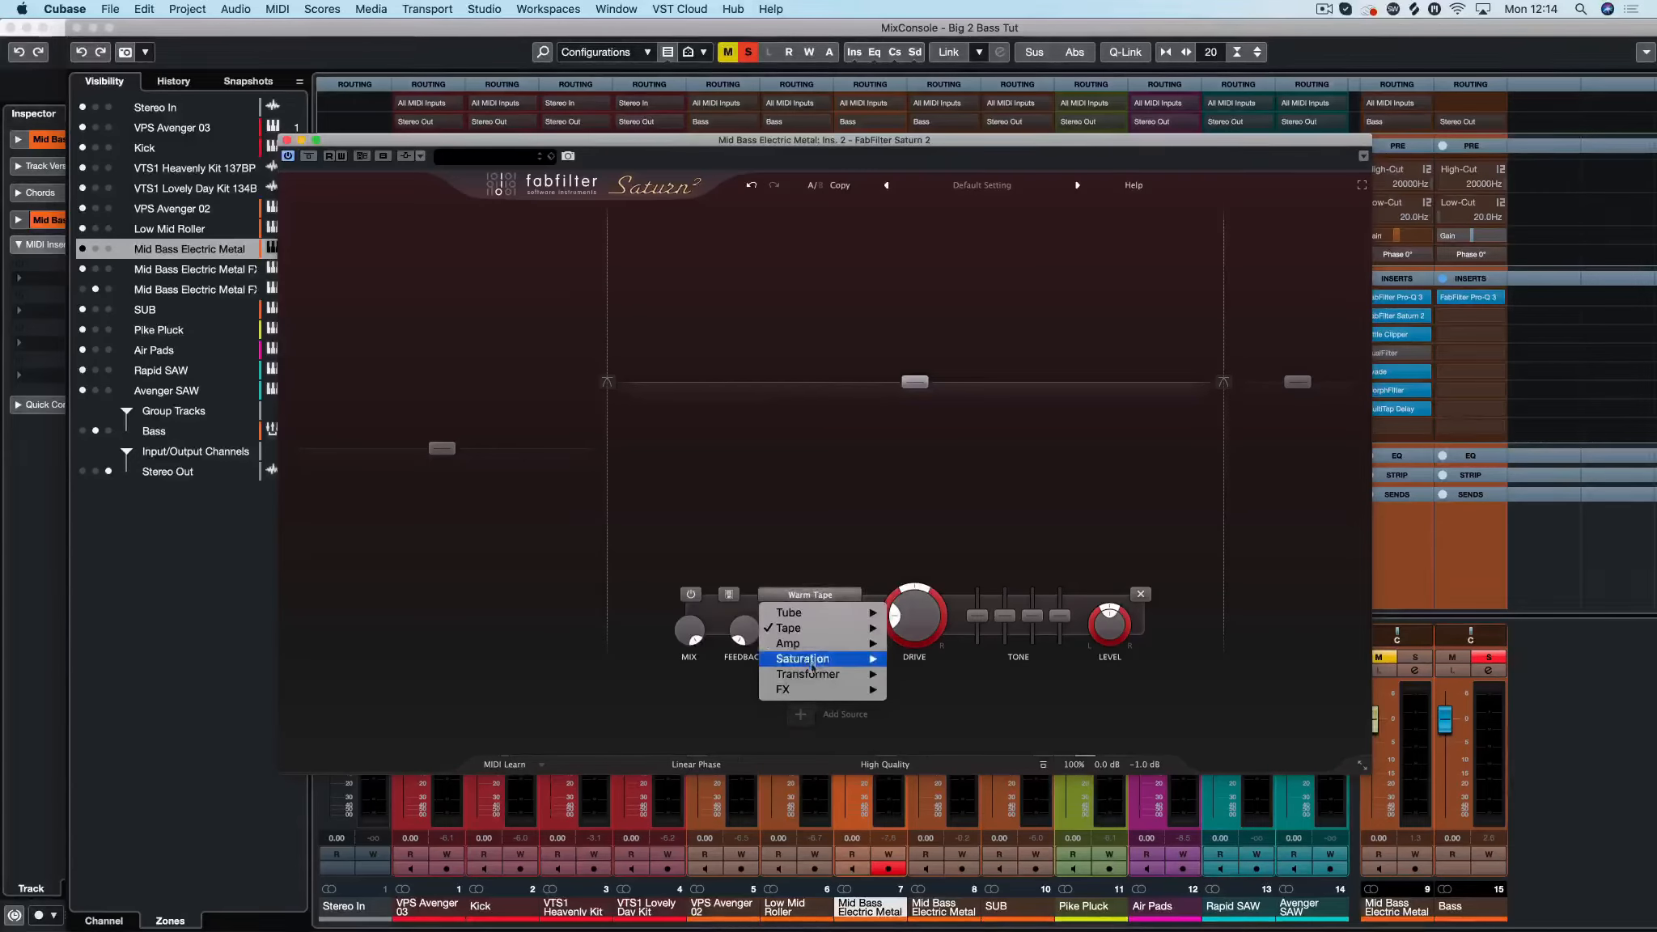
mouse_move(811, 662)
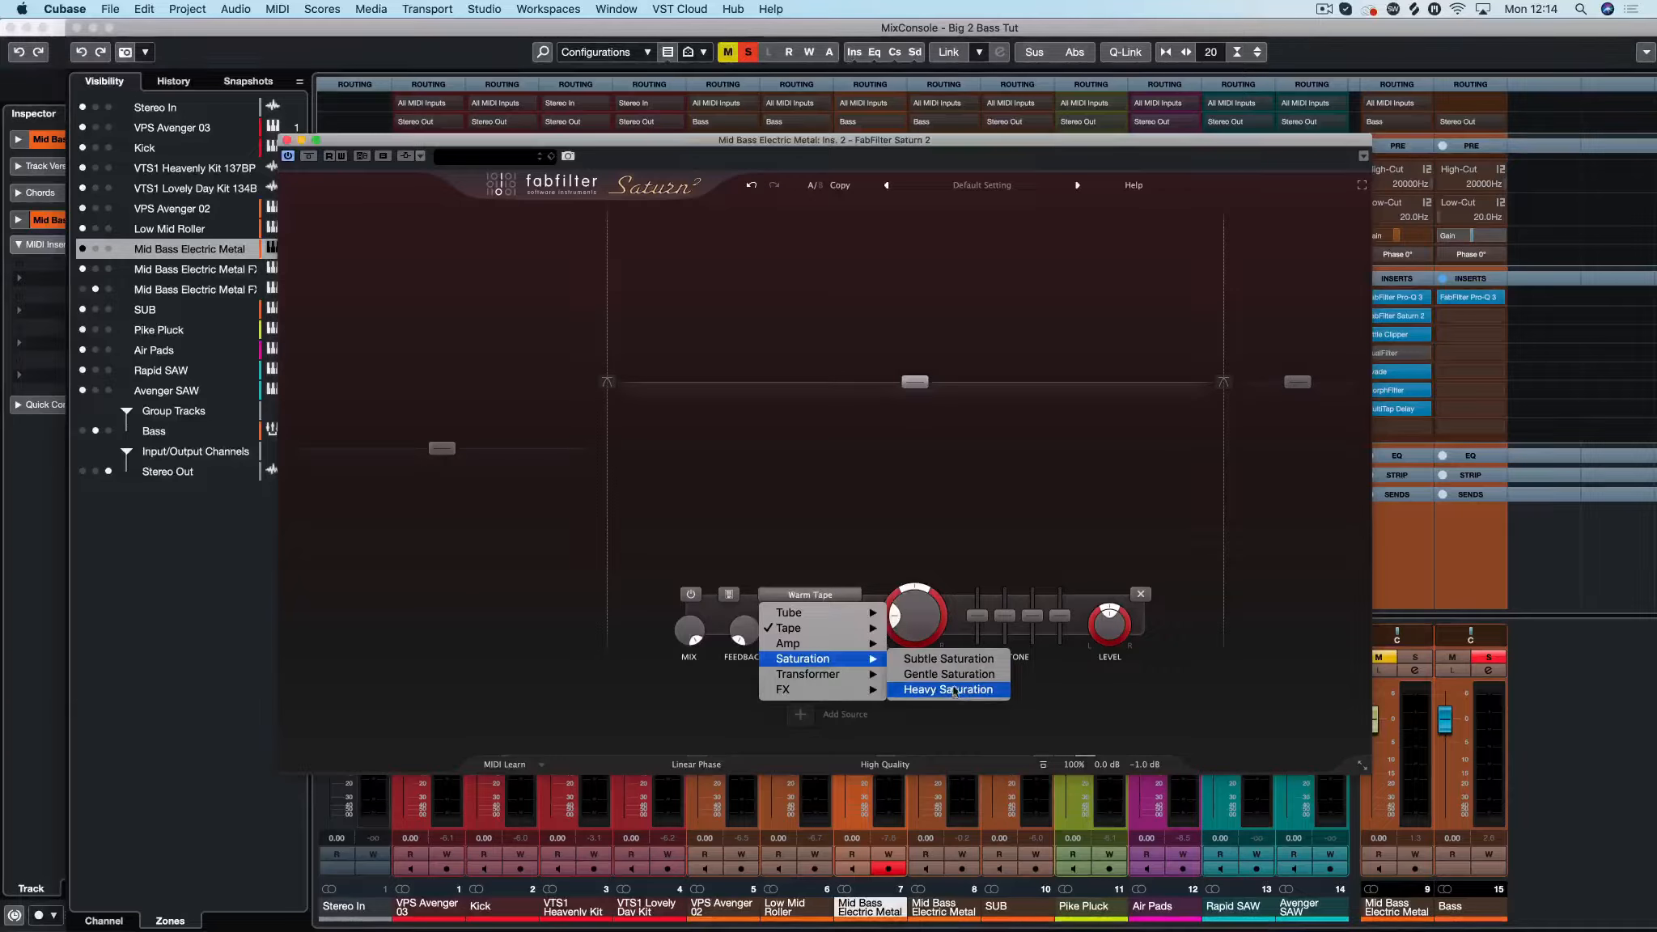
left_click(962, 526)
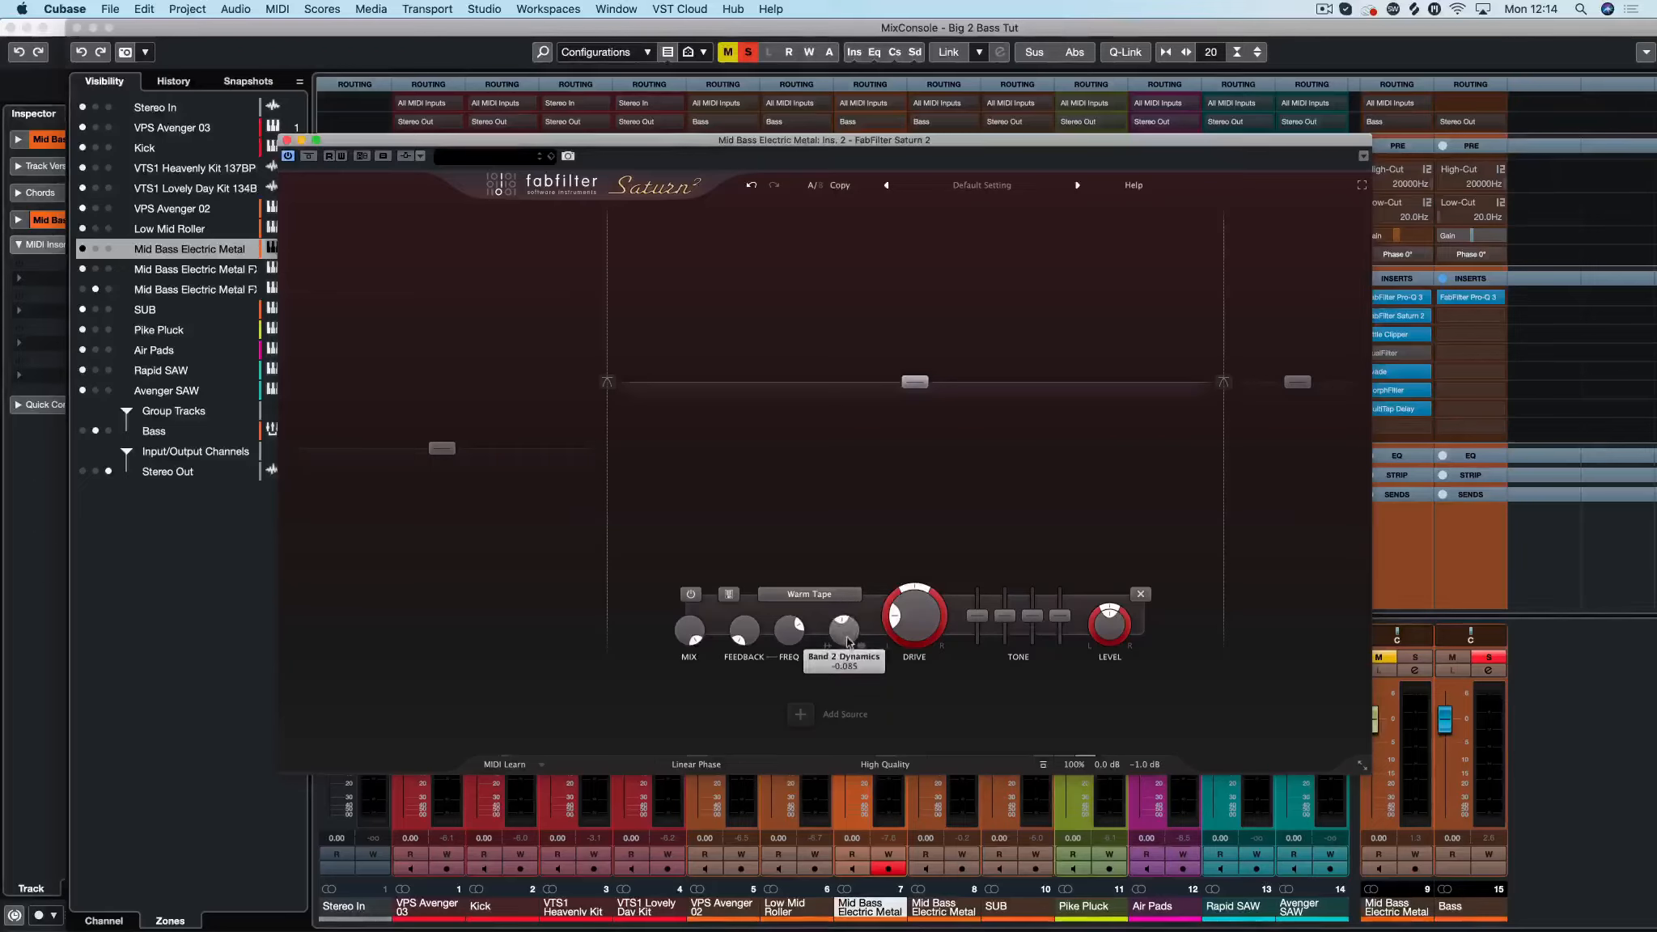
Step: Try the middle band's Dynamics at both extremes and reset it to 0
left_click_drag(848, 640, 828, 645)
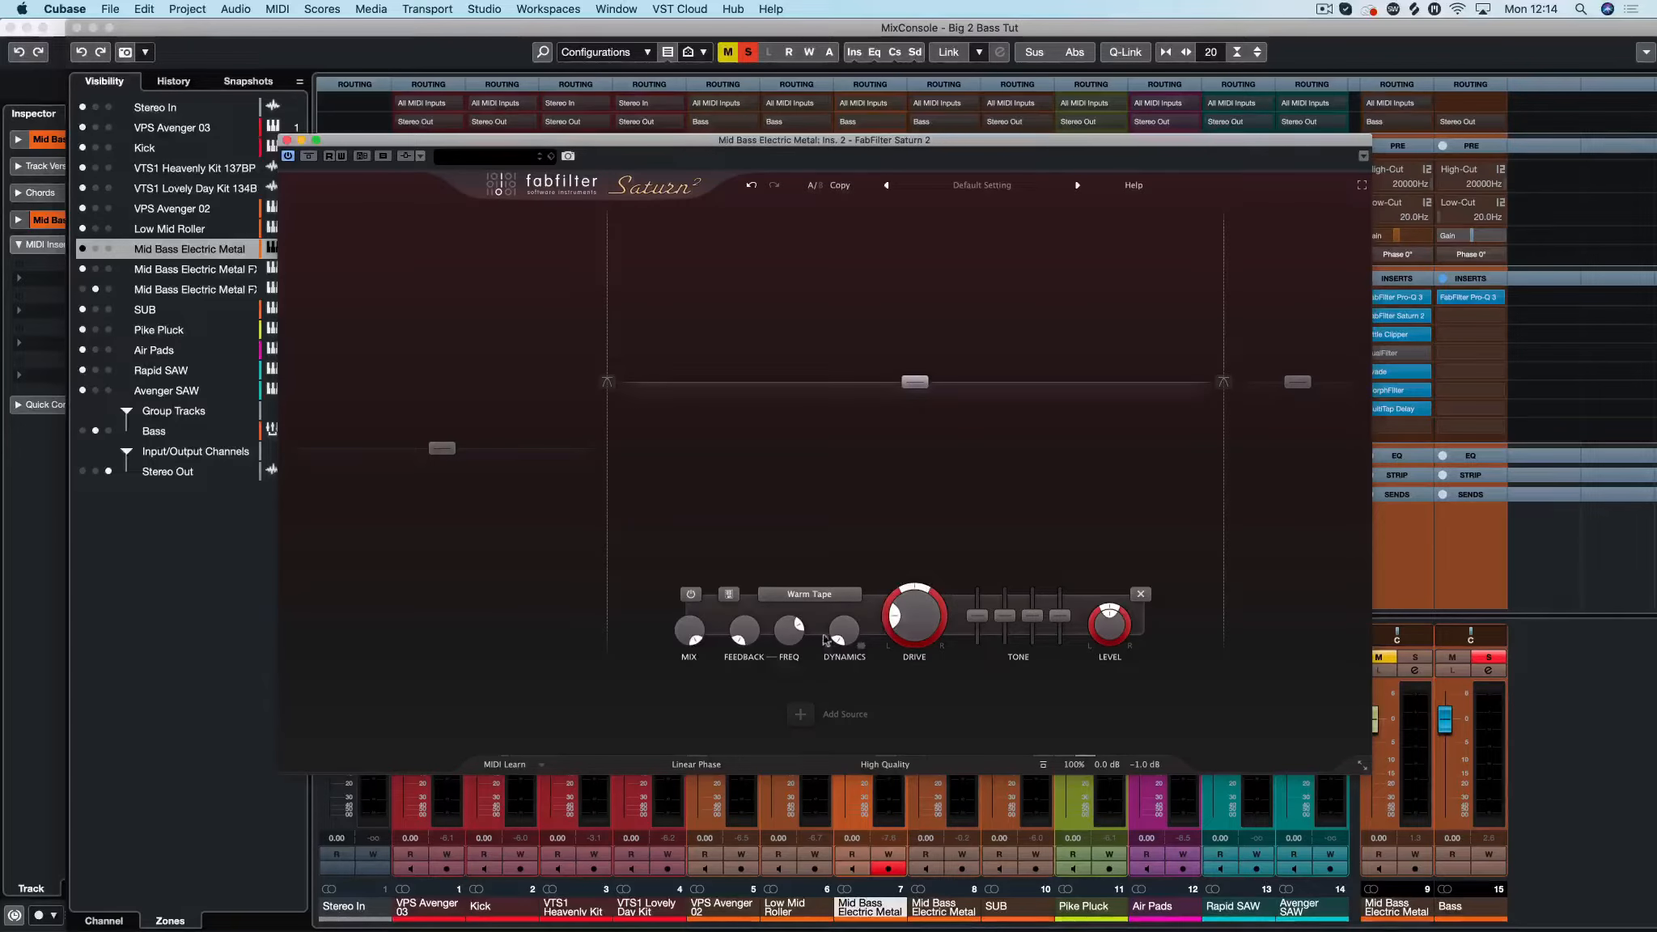
mouse_move(832, 631)
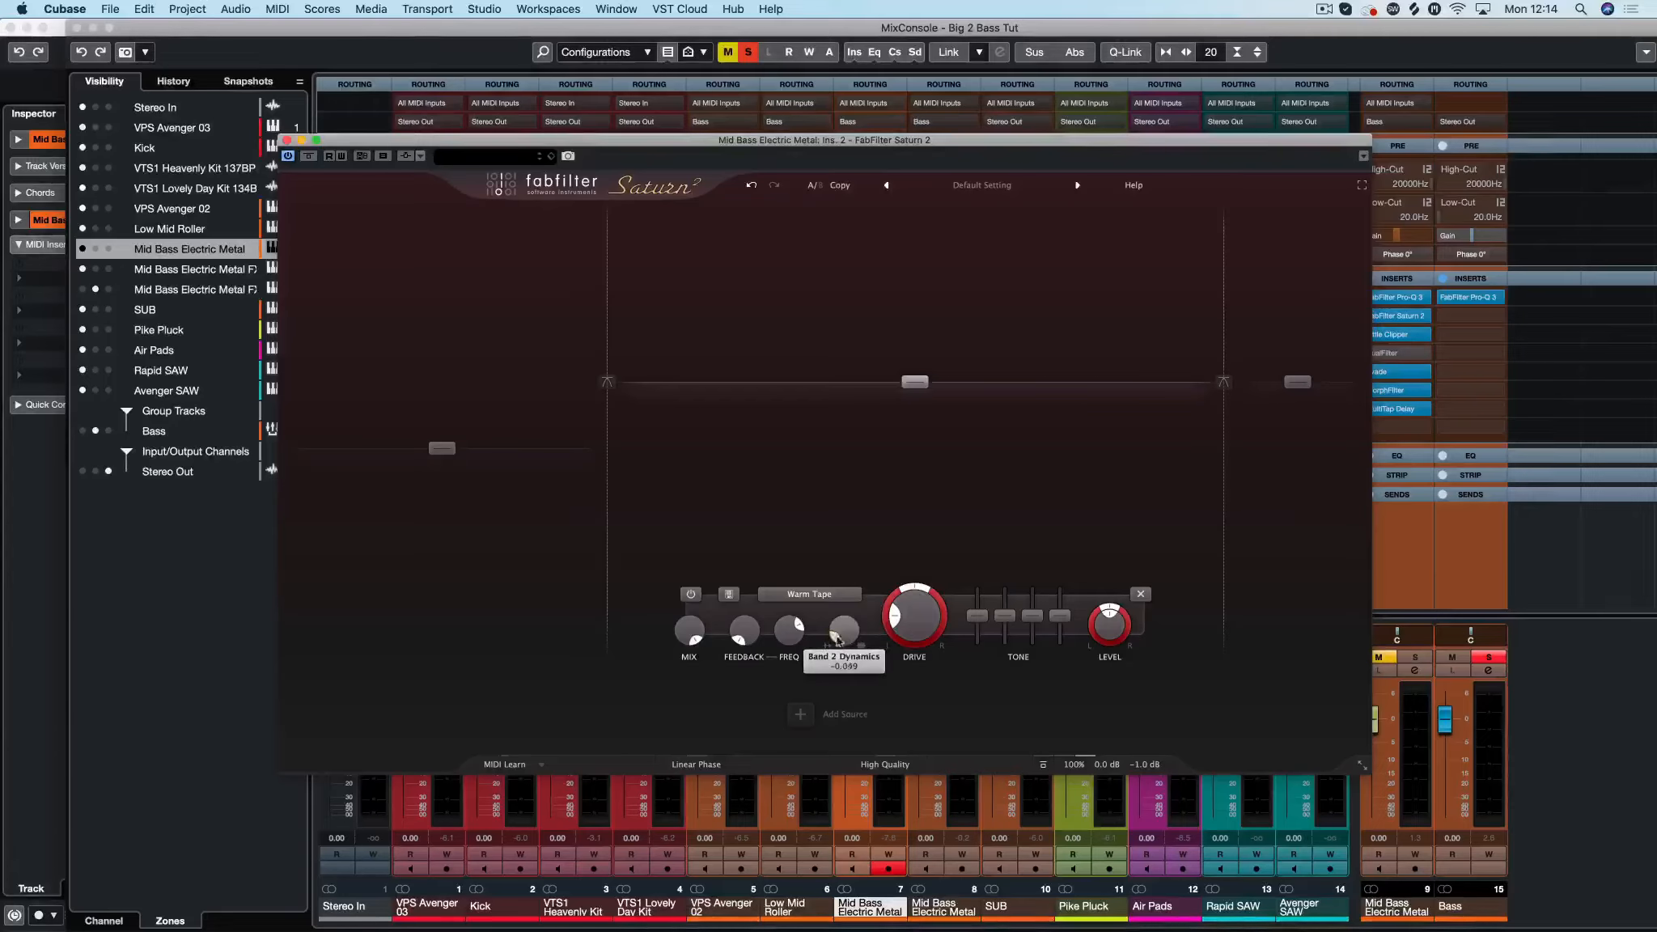
left_click_drag(838, 639, 840, 689)
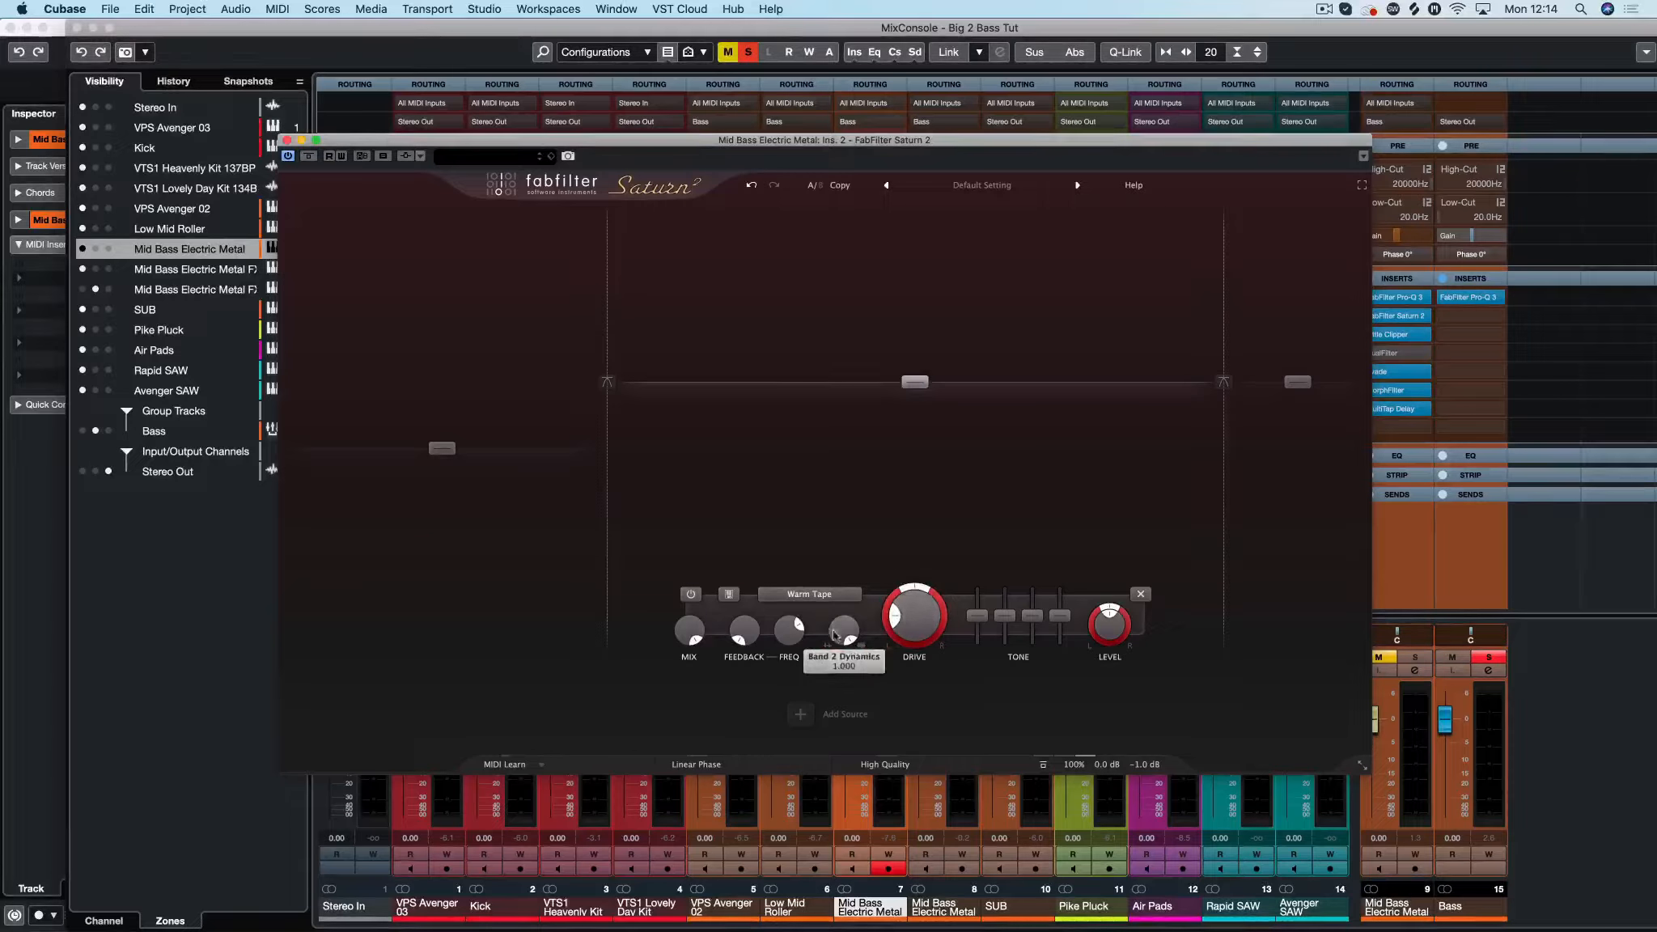
left_click_drag(843, 637, 838, 698)
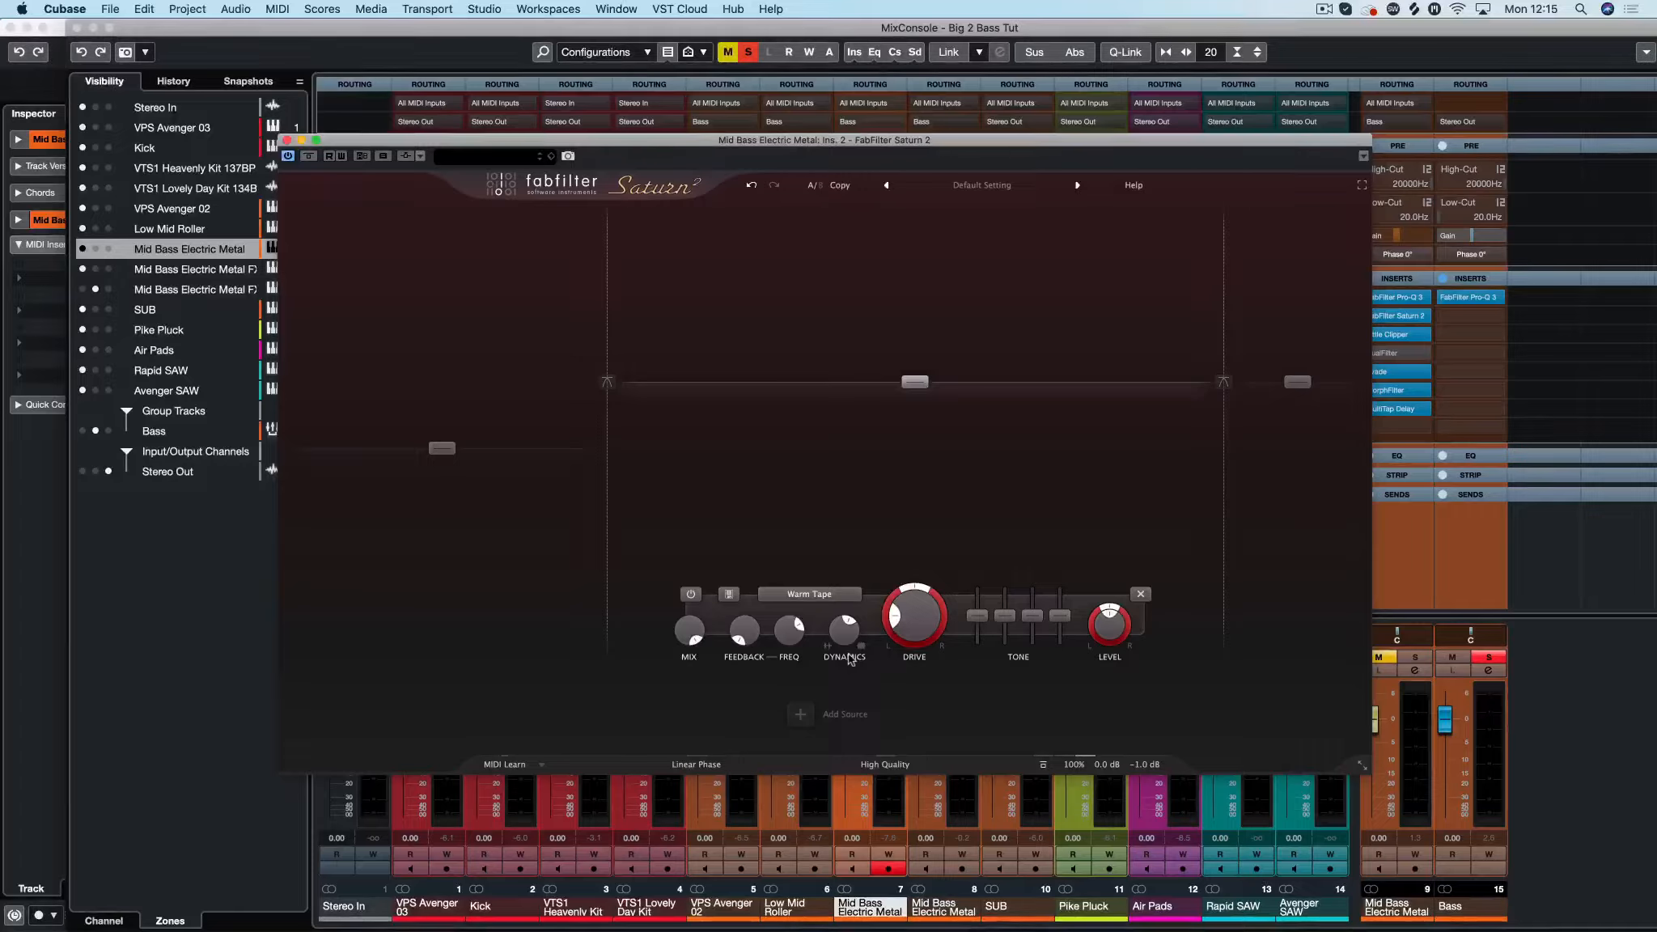
left_click_drag(850, 637, 849, 667)
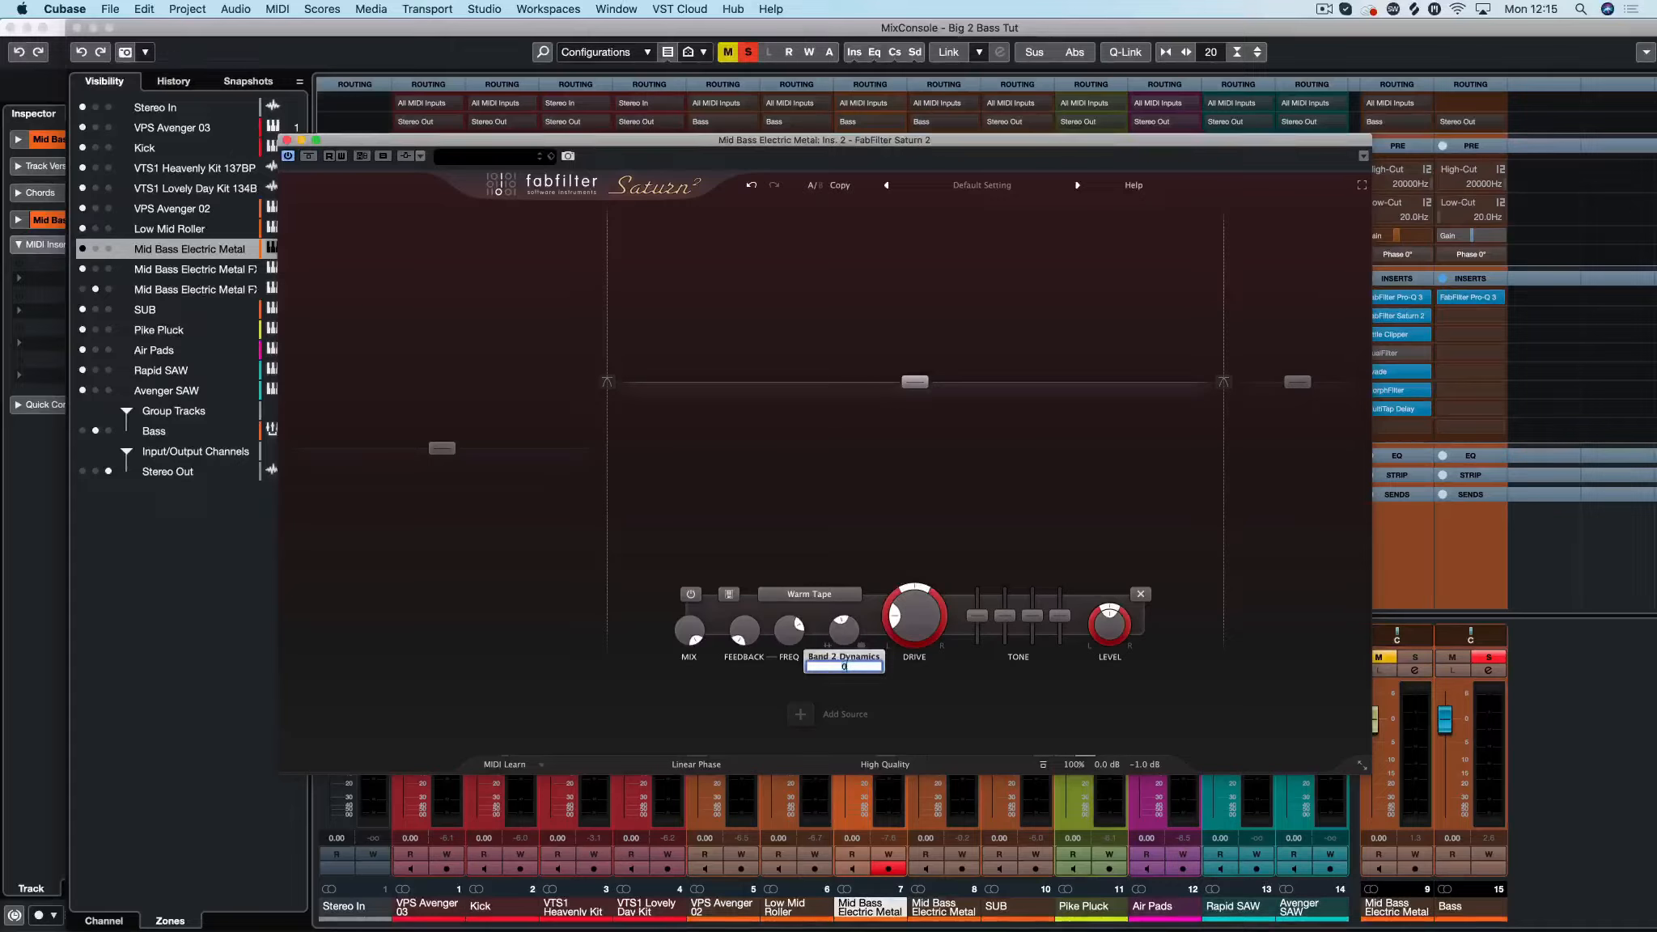
key("Return")
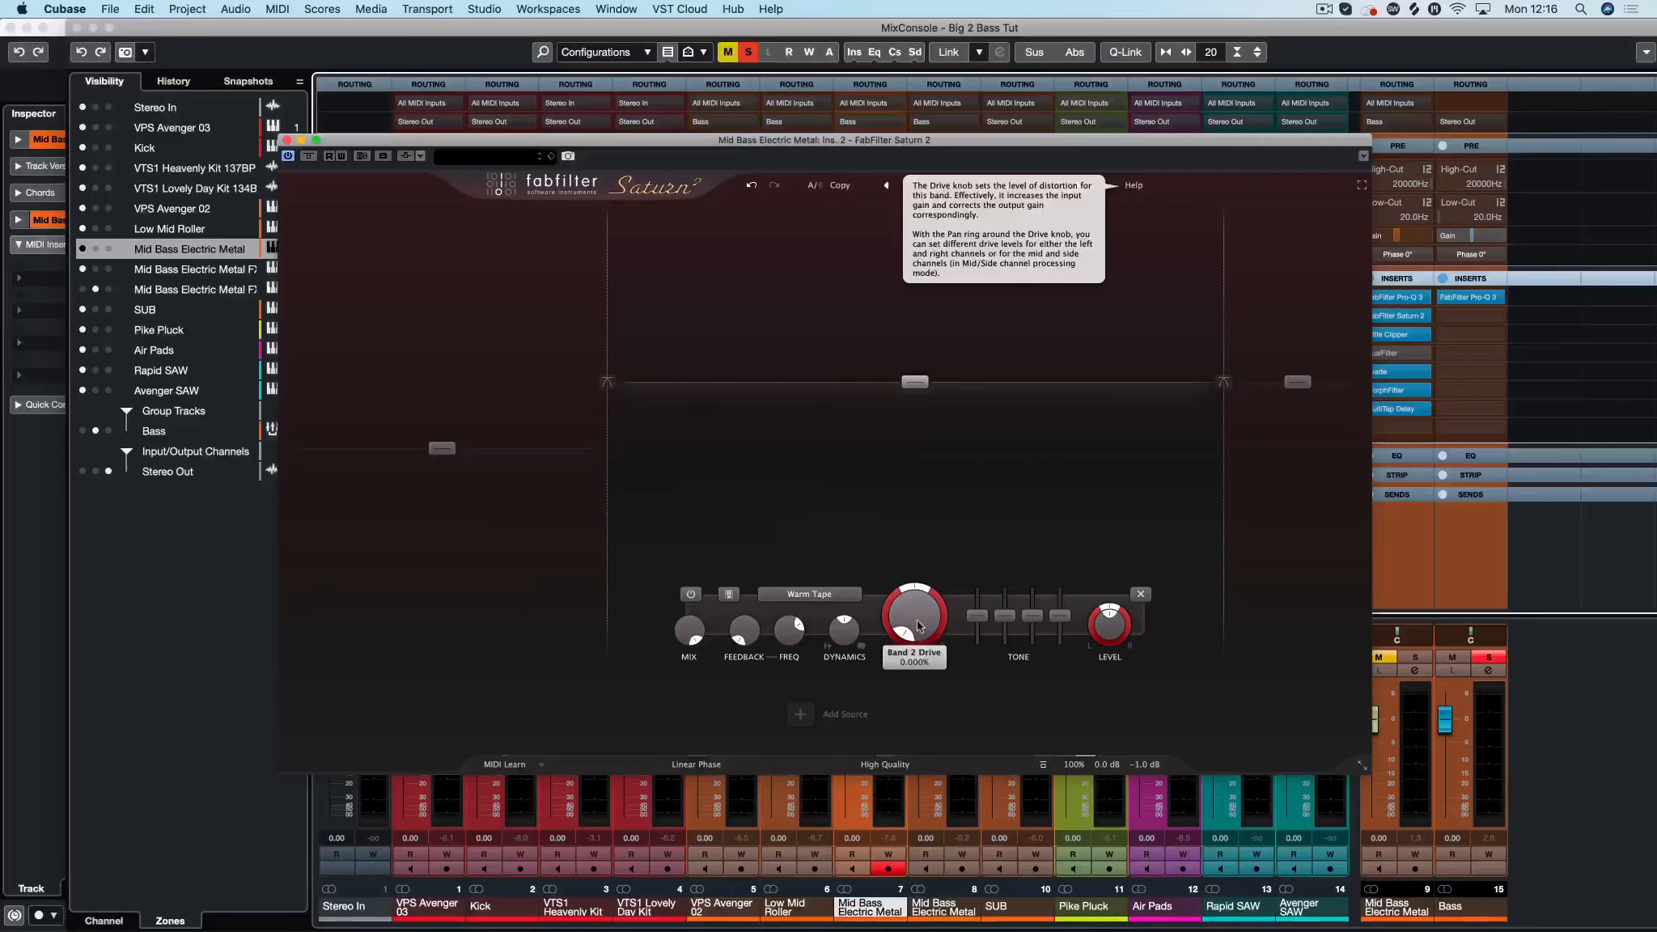
Step: Audition the middle band's Drive with Warm Tape during playback, and switch its style to Heavy Saturation
left_click_drag(919, 625, 925, 571)
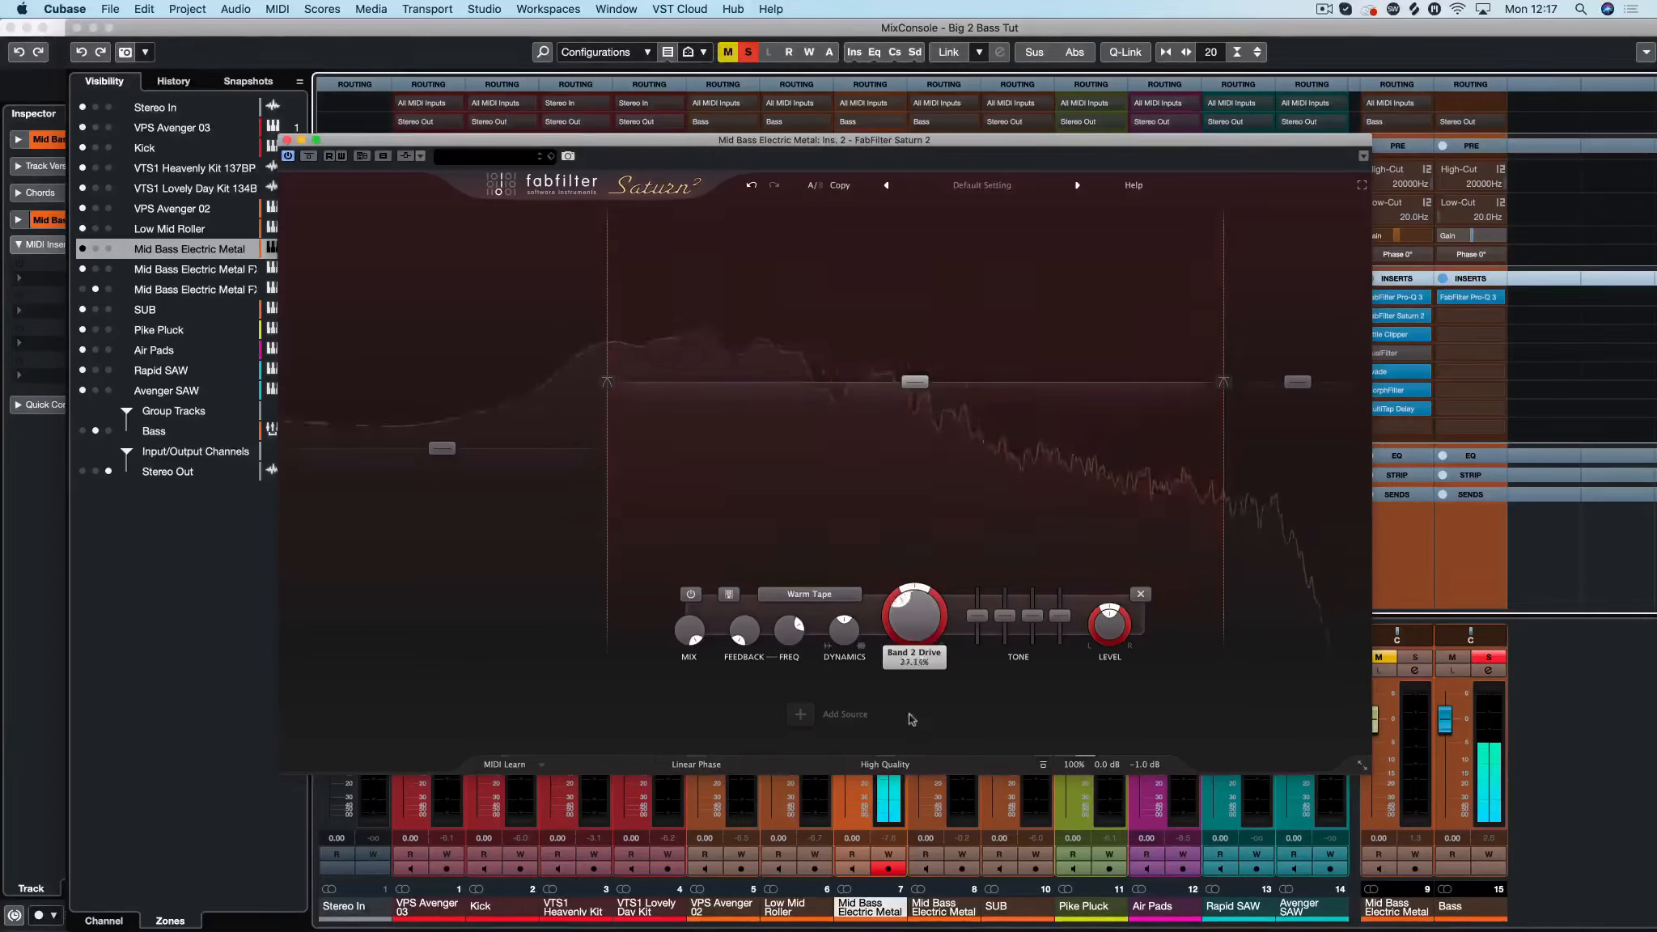
left_click(825, 599)
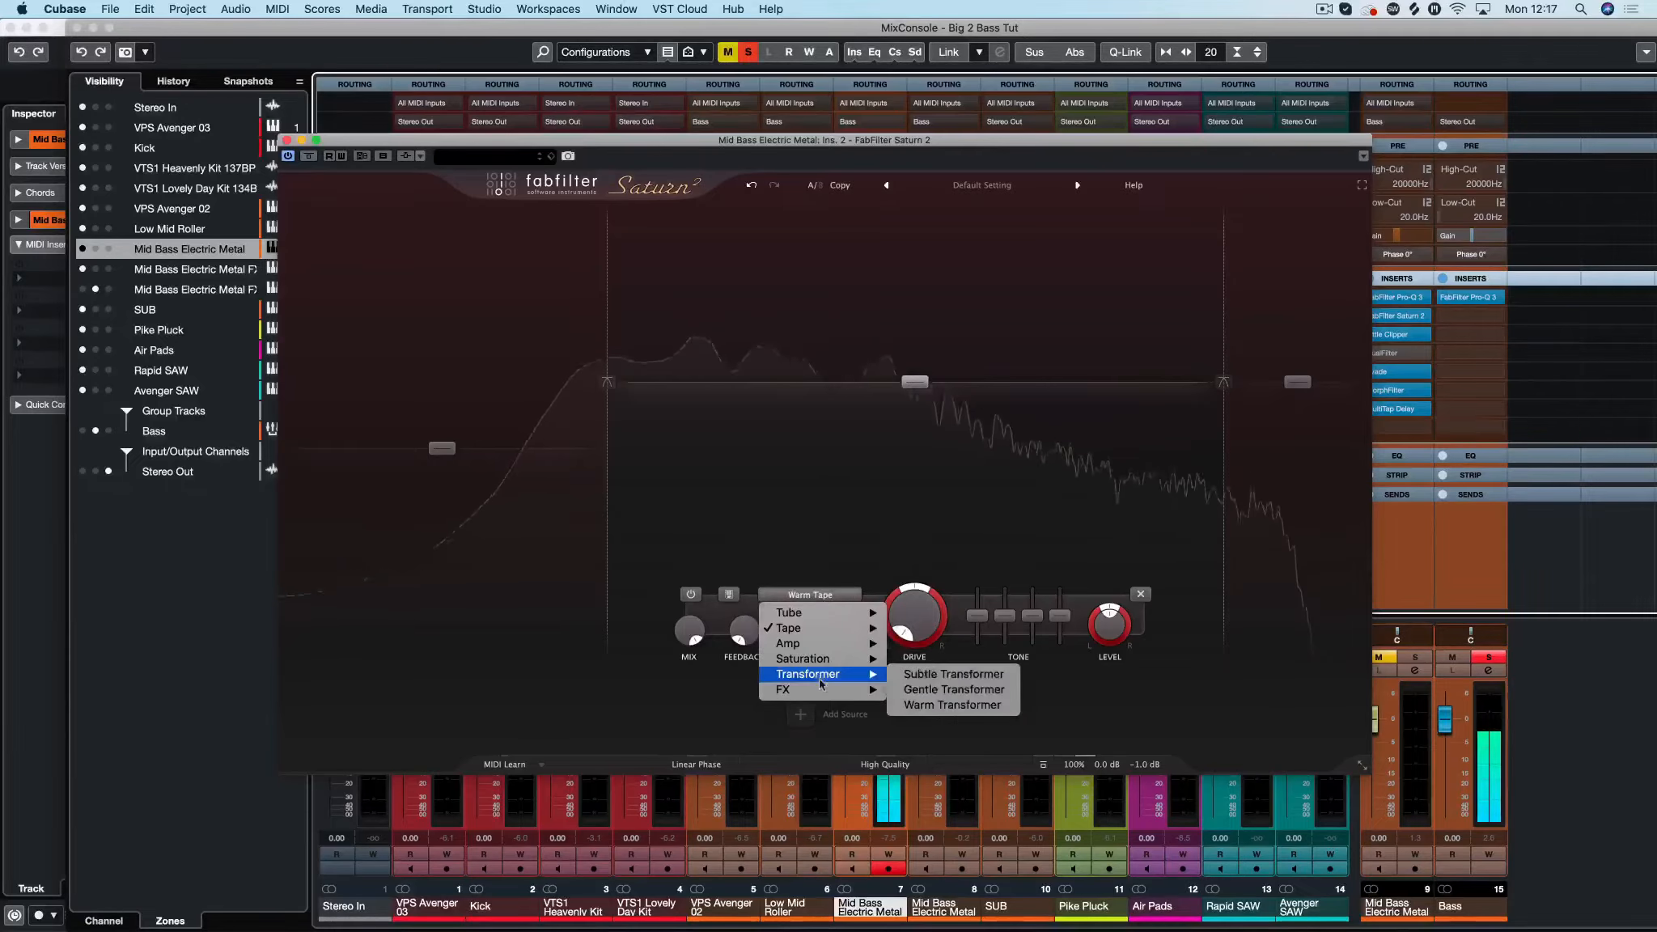
mouse_move(810, 659)
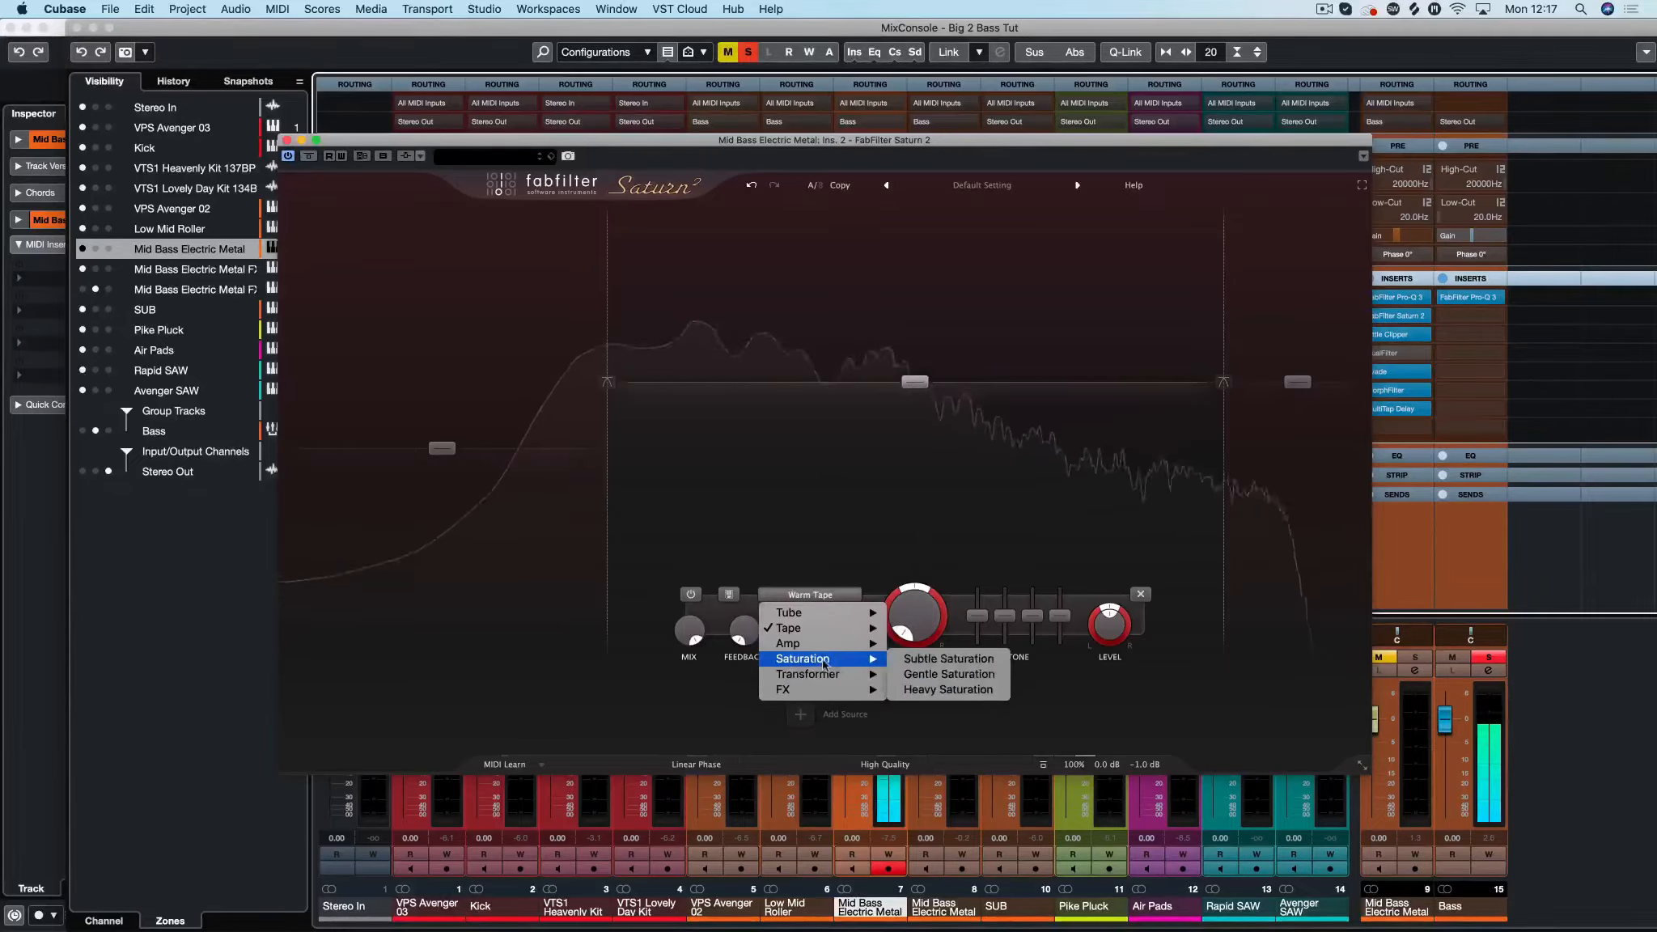
left_click(948, 691)
Step: Raise the middle band's Drive well above 50% and increase its Dynamics strongly toward compression while the bass plays
left_click_drag(915, 618, 916, 601)
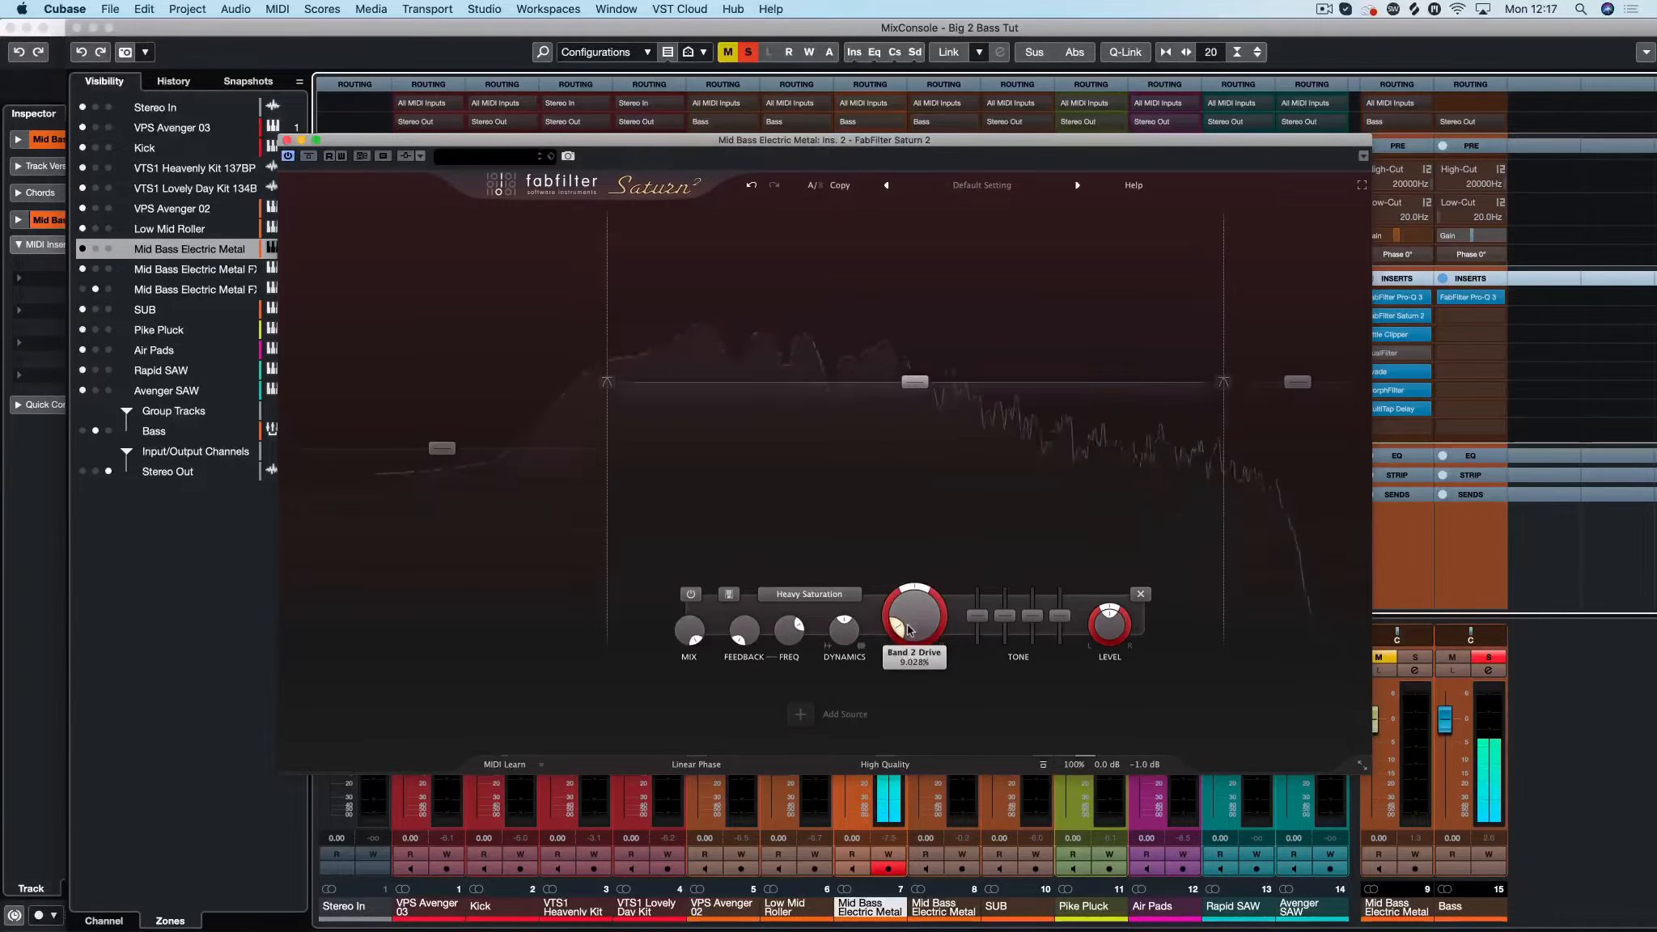
left_click_drag(915, 627, 909, 626)
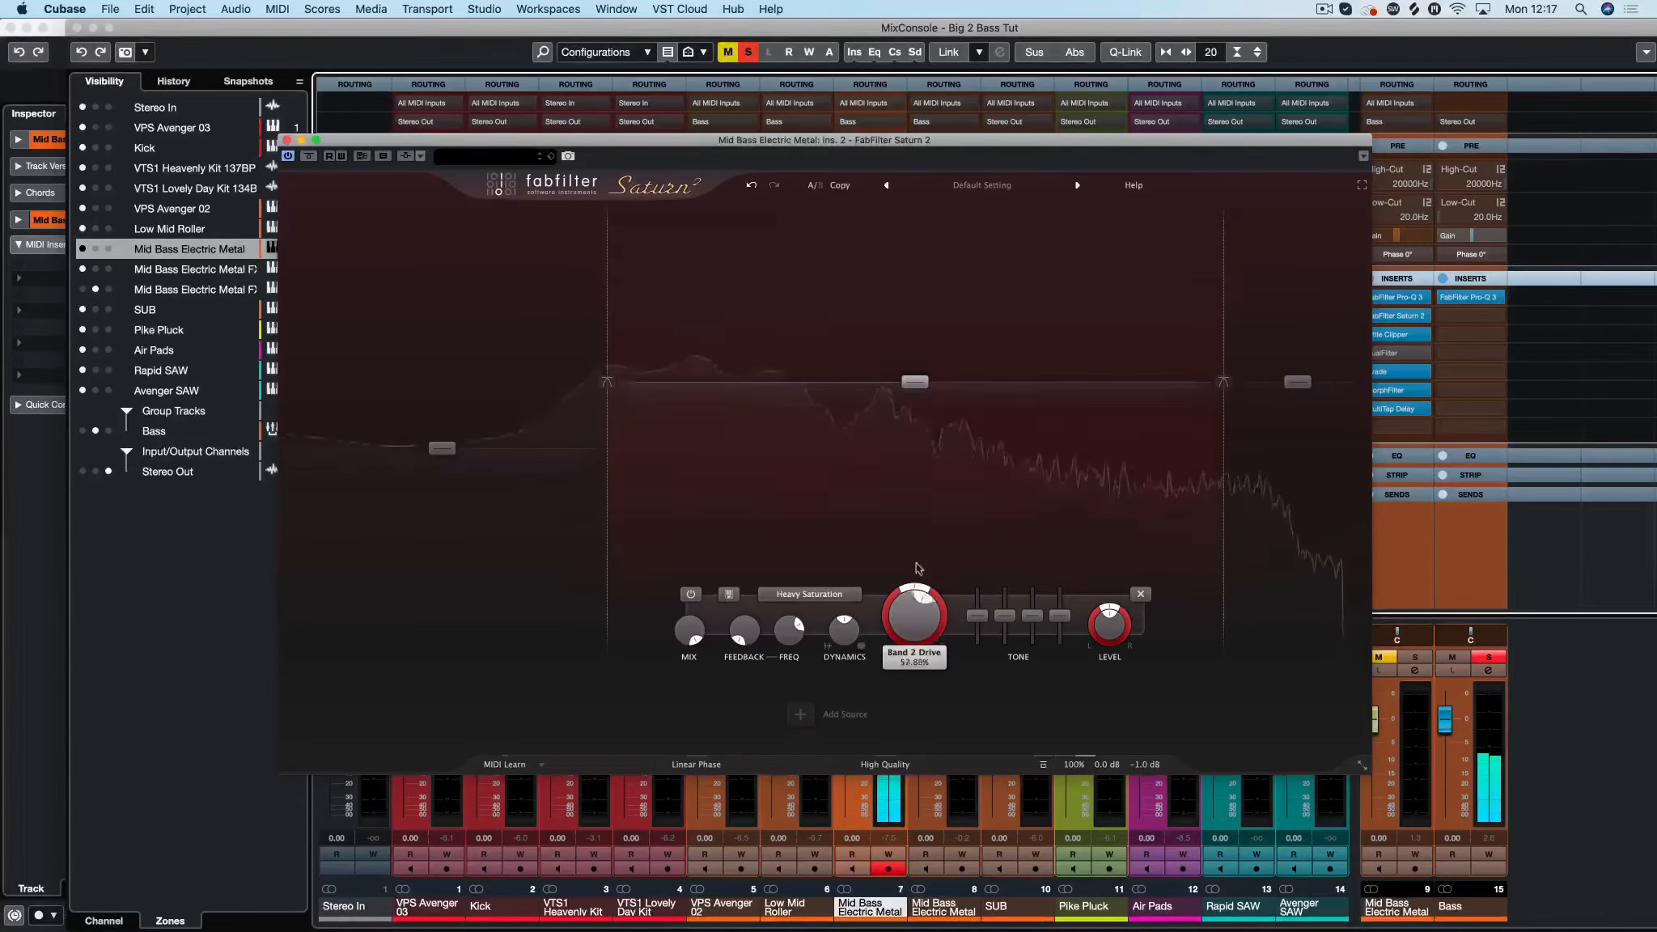
left_click_drag(918, 568, 931, 502)
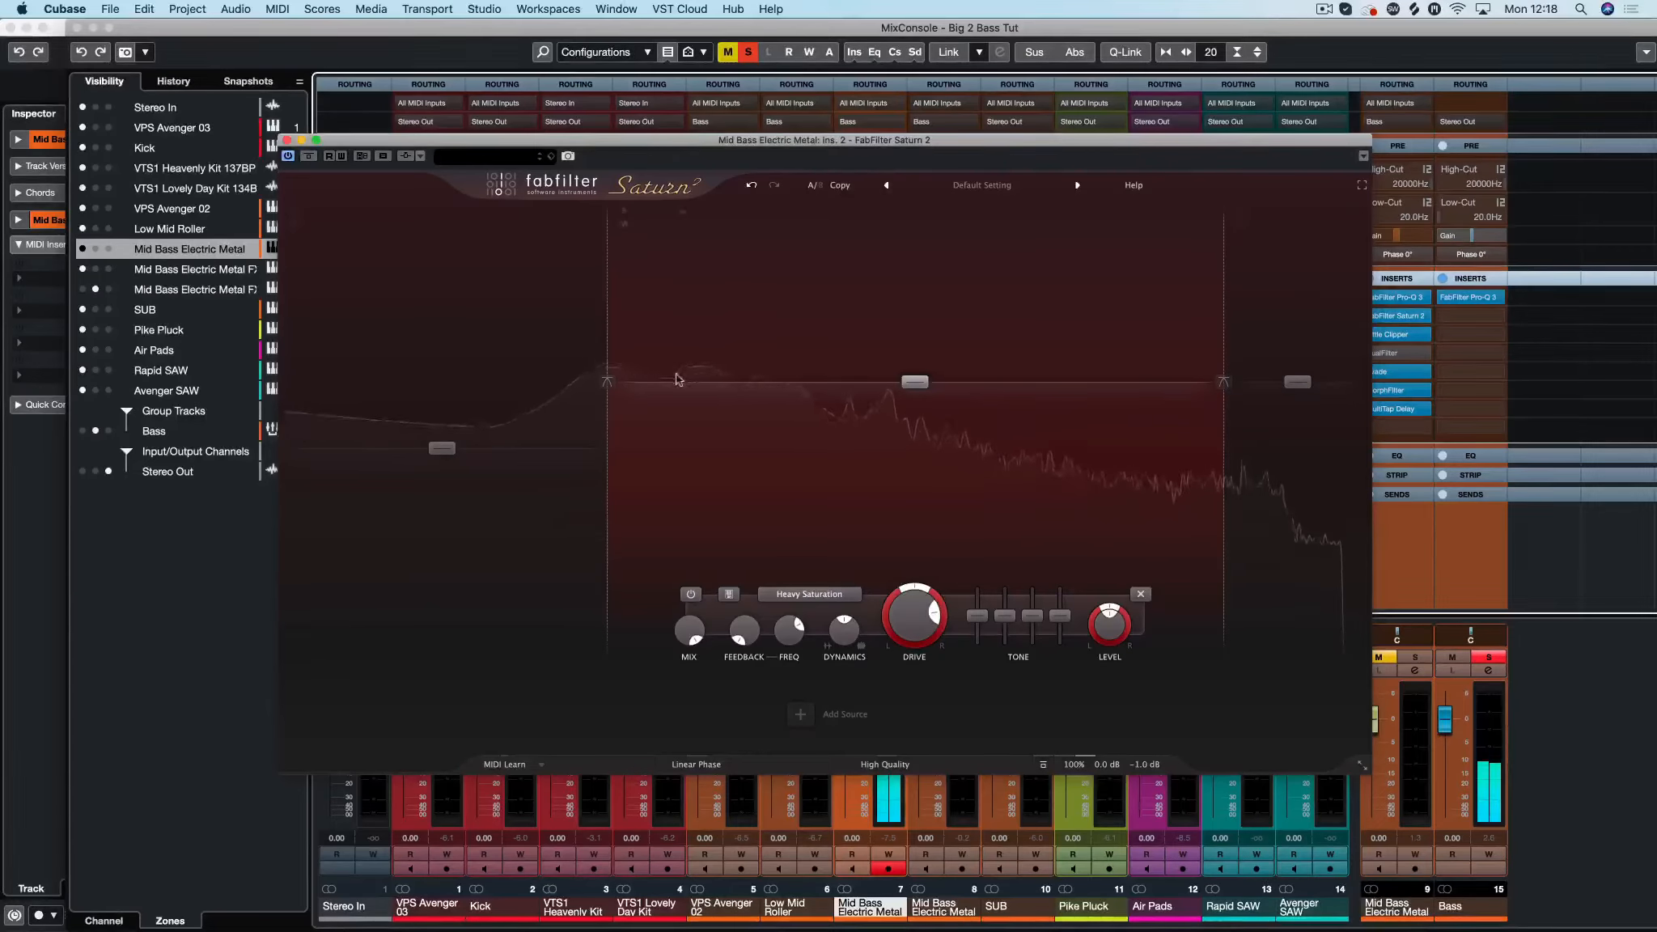
mouse_move(852, 615)
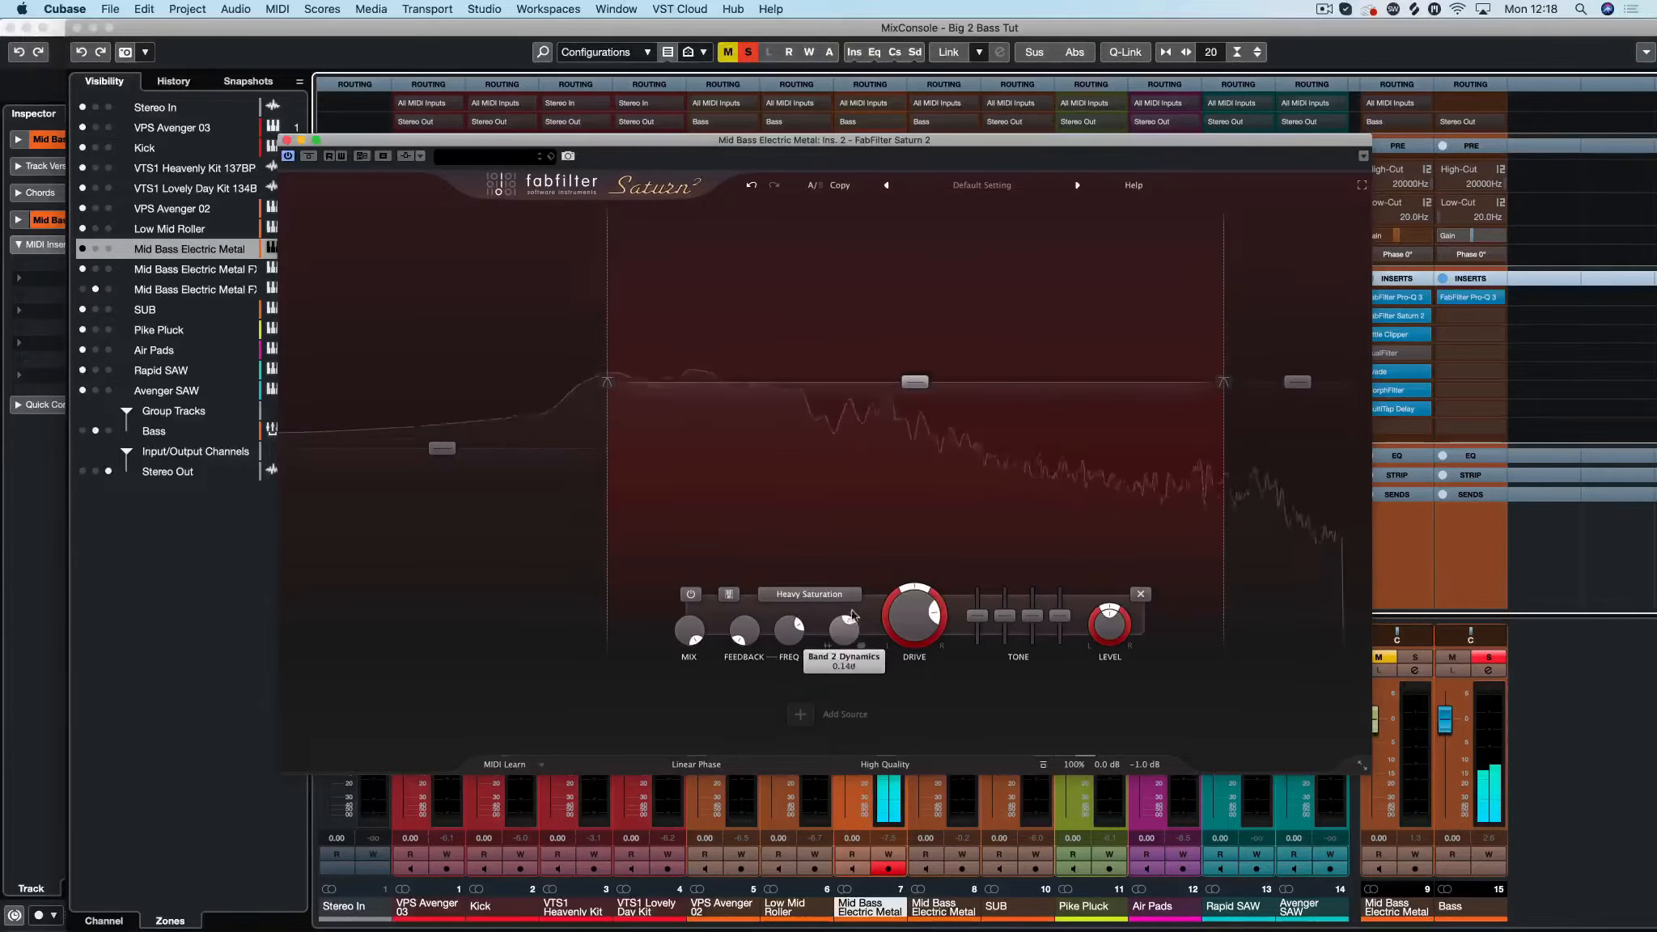
left_click_drag(856, 590, 856, 524)
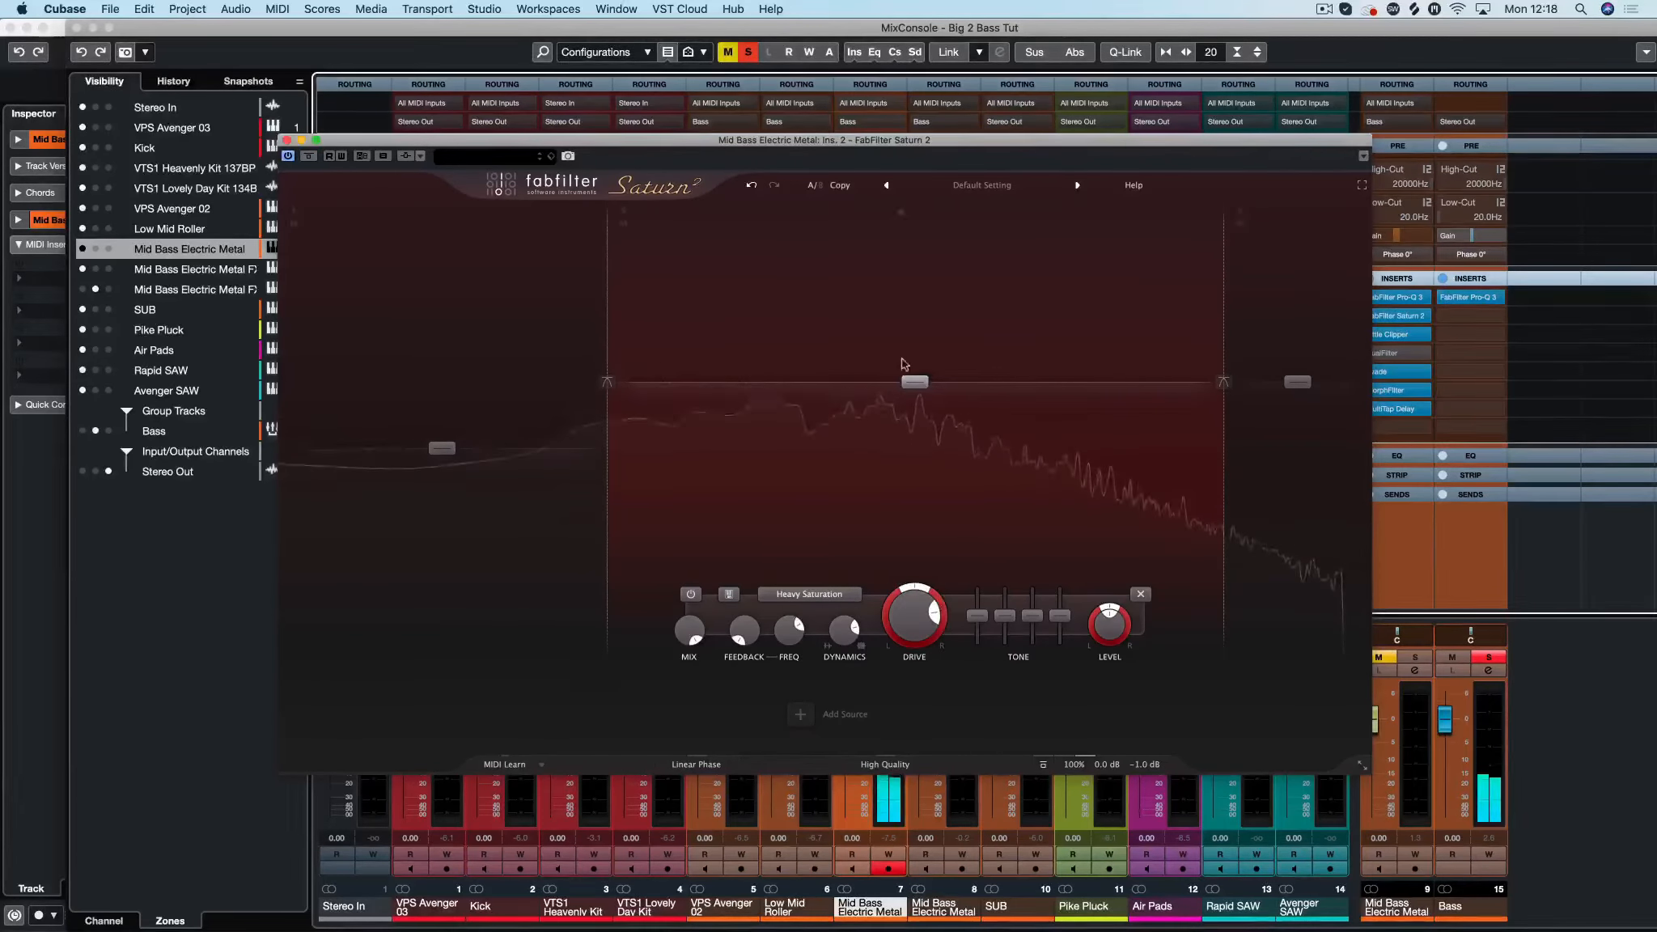
mouse_move(910, 386)
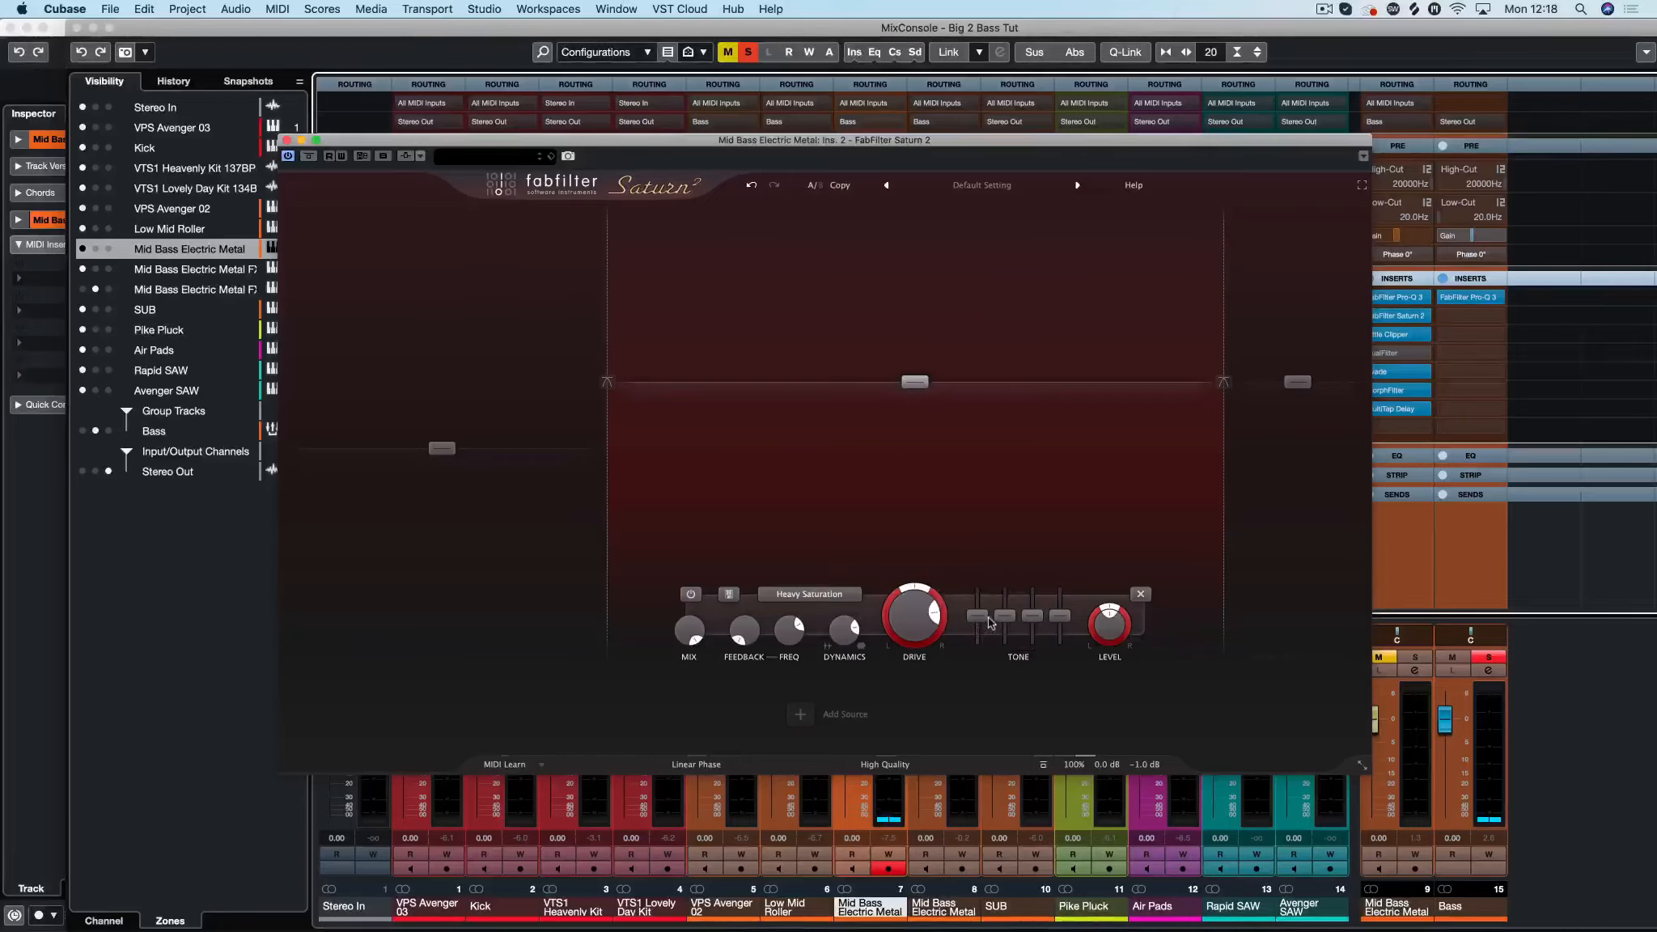
Step: Shape the middle band's tone with less bass and more mid, treble and presence, and raise its level about 2.4 dB
mouse_move(977, 622)
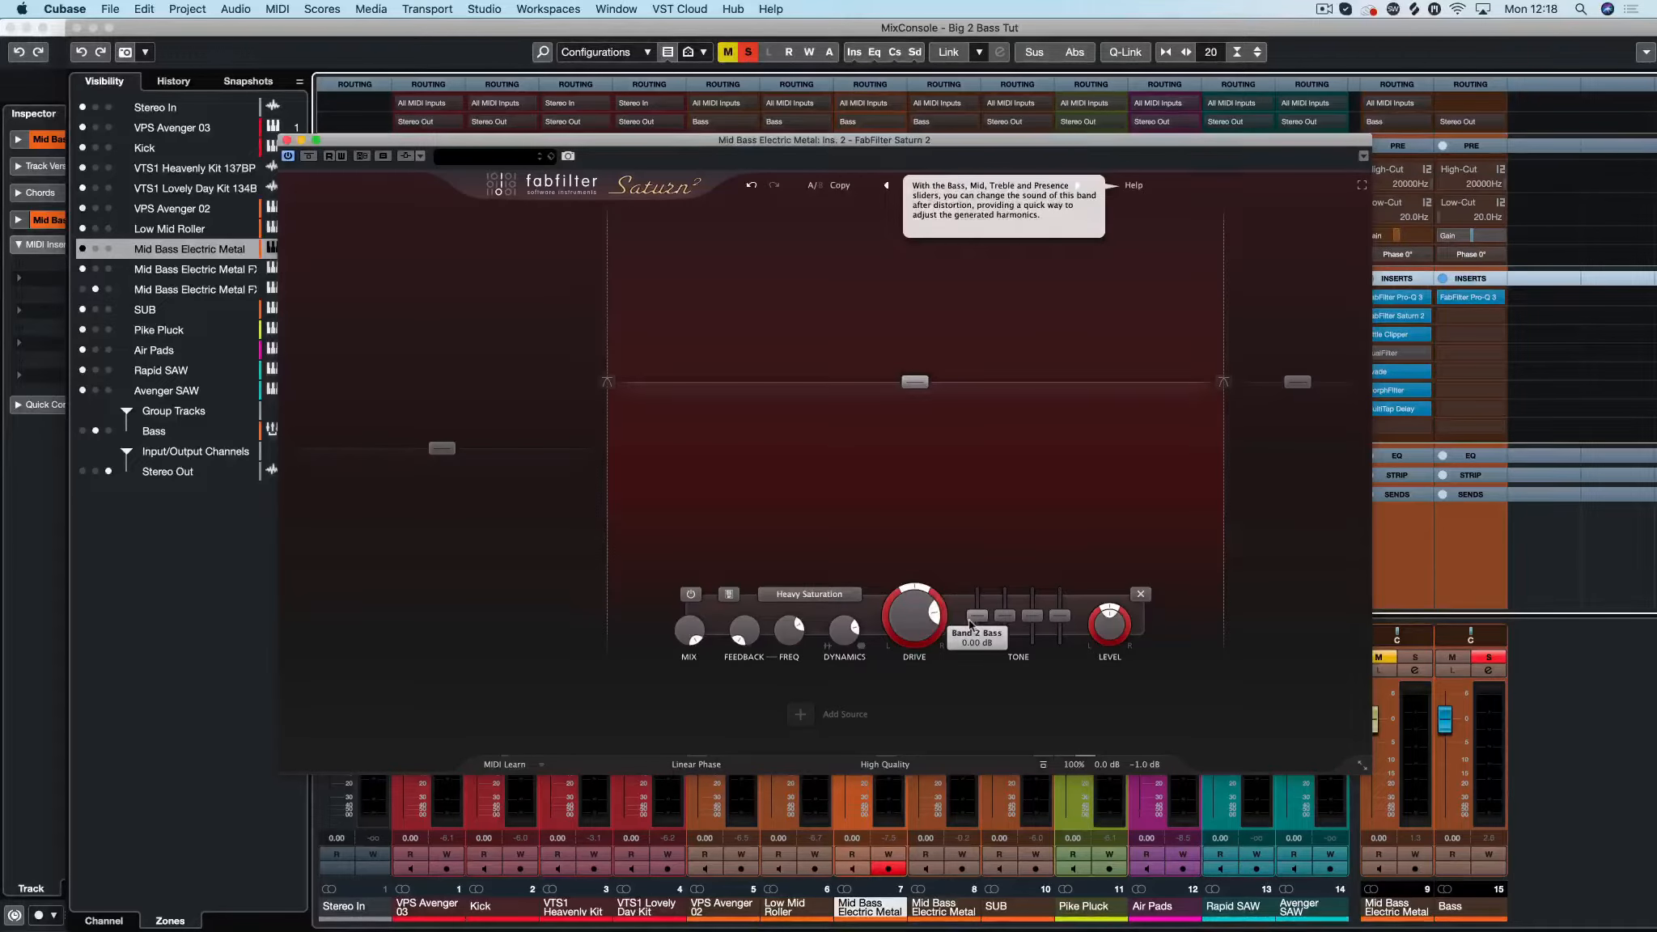
left_click_drag(975, 621, 1061, 609)
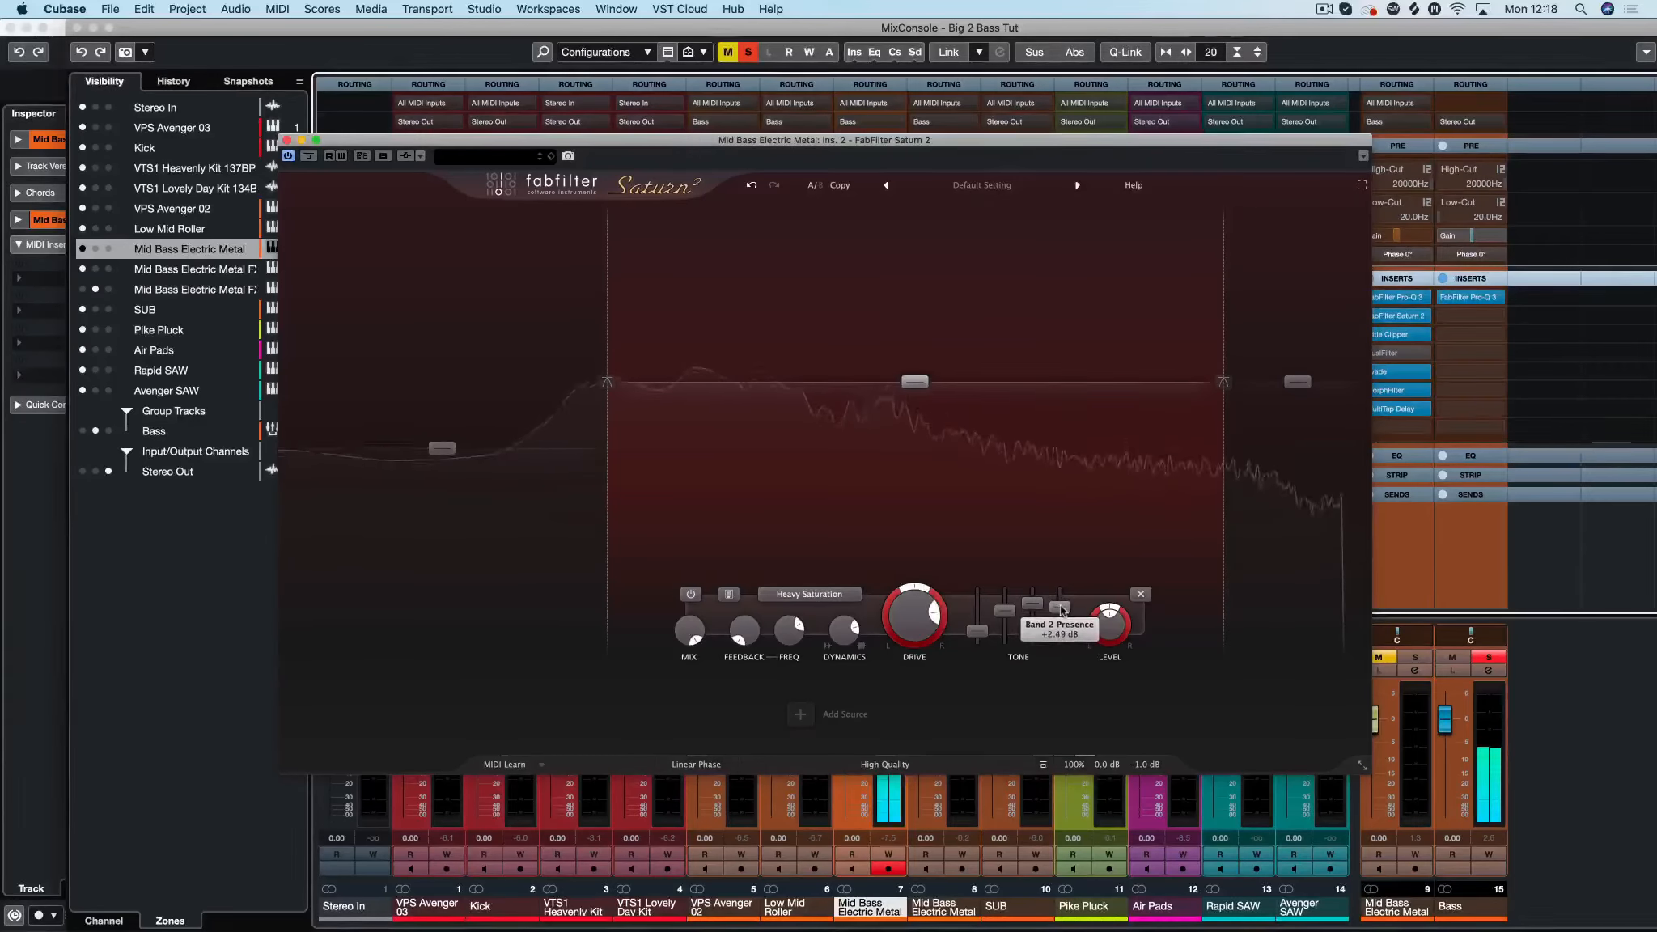
left_click_drag(915, 385, 915, 373)
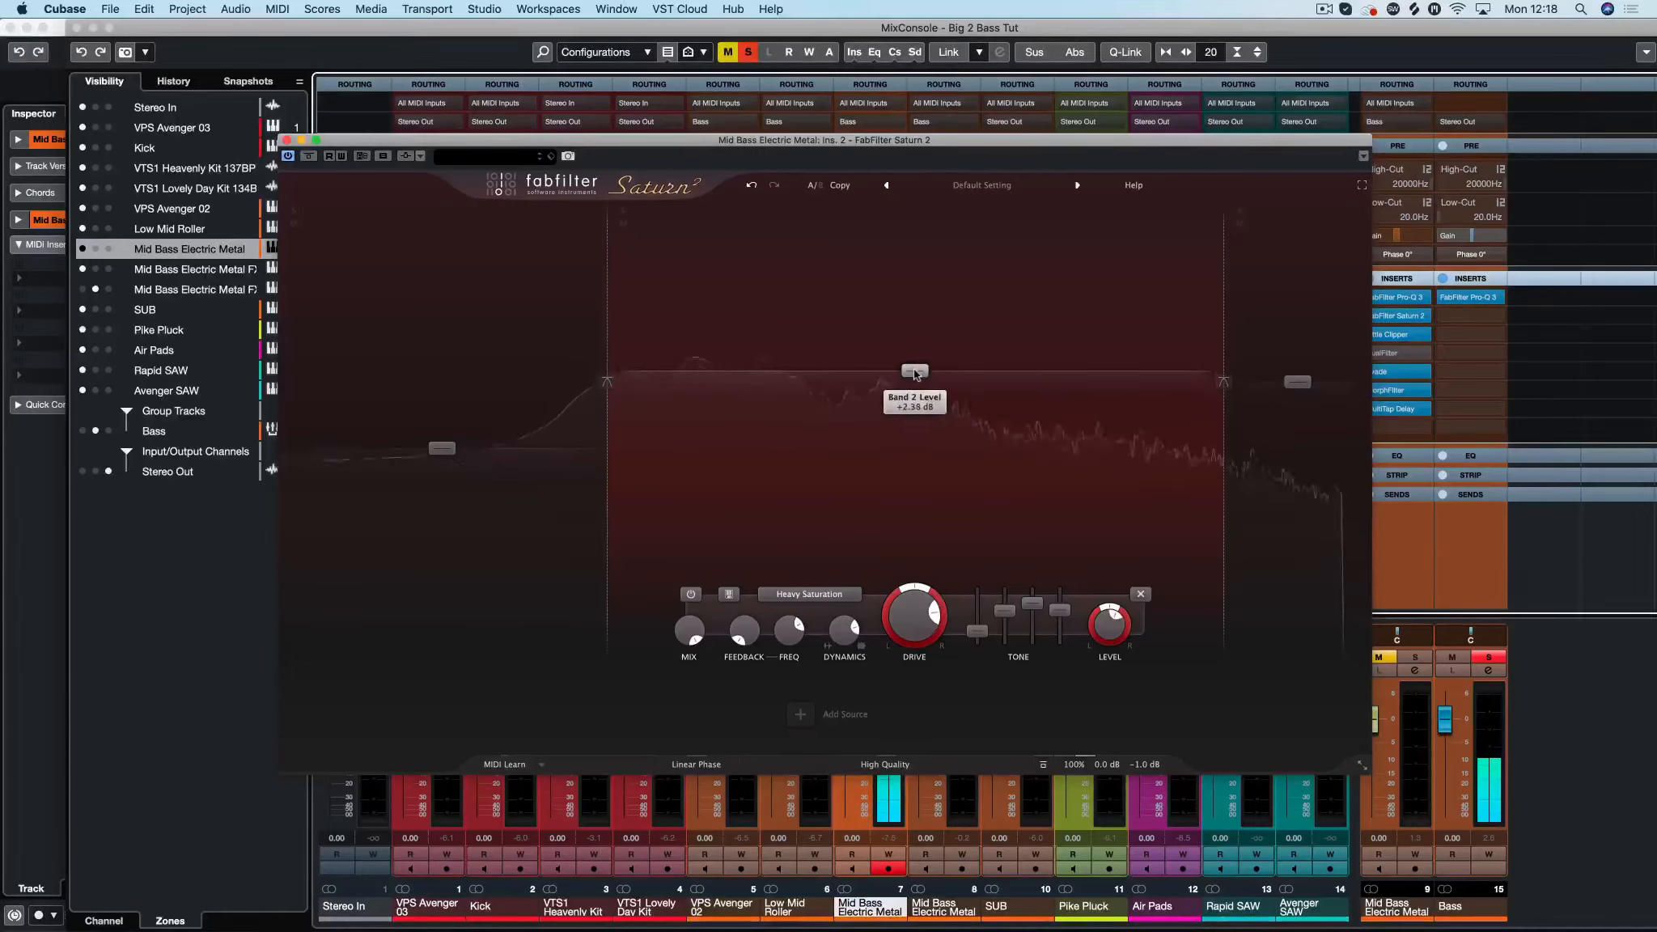
mouse_move(1008, 617)
left_click_drag(1009, 617, 1008, 620)
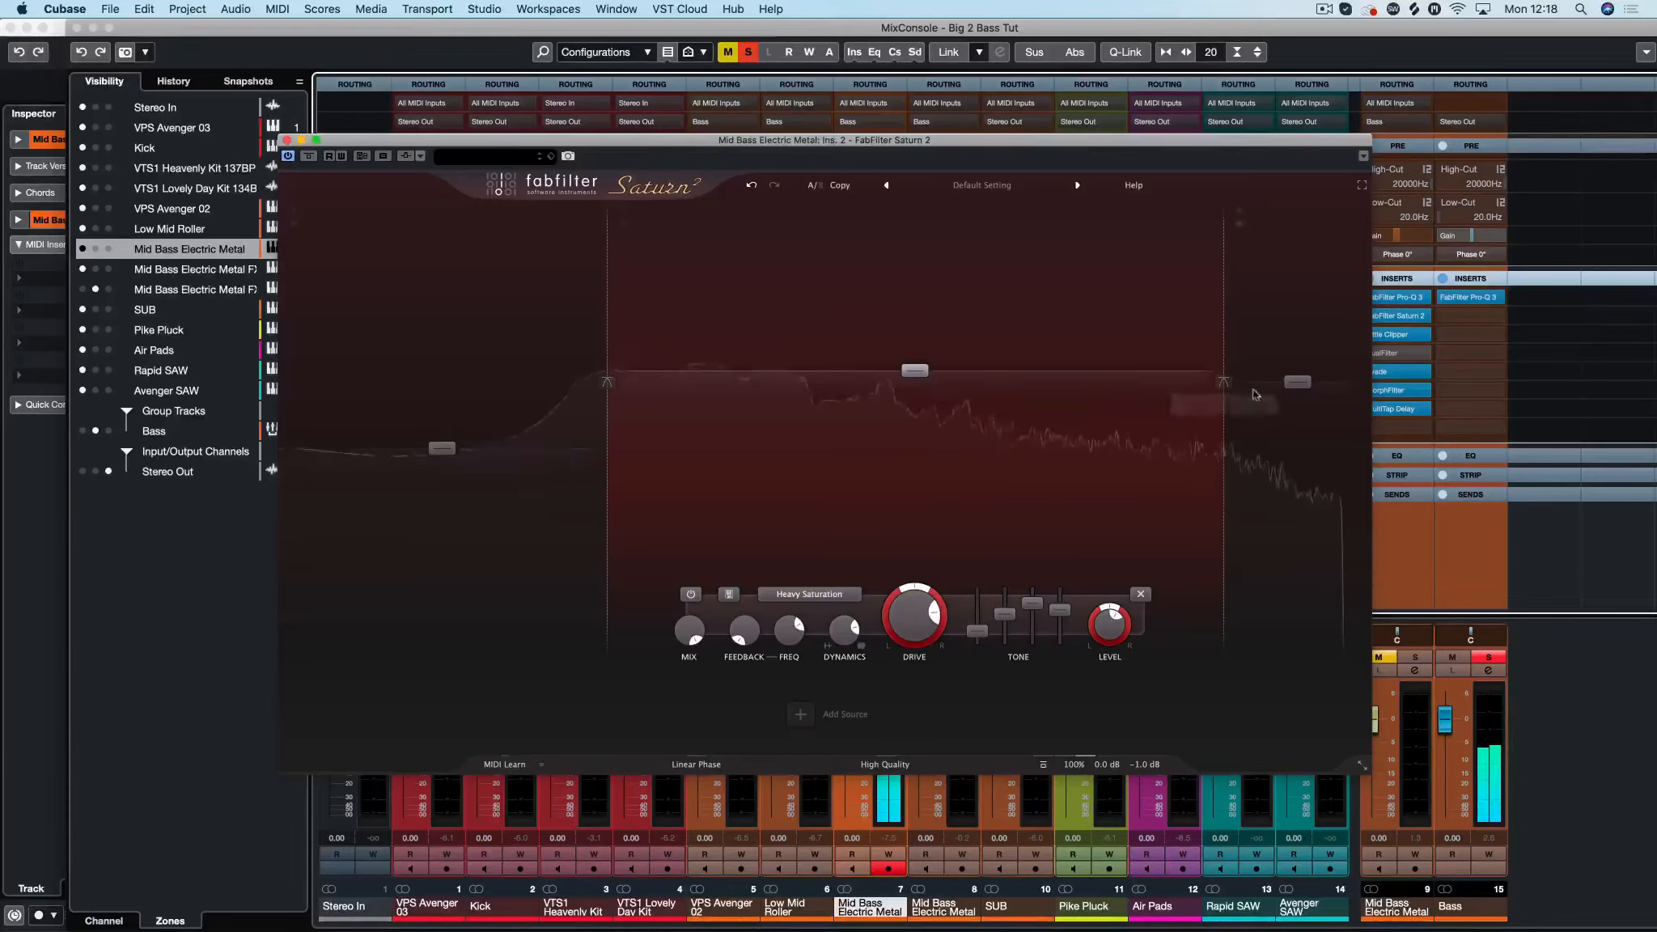
Step: Set the high band's distortion style to Heavy Saturation and raise its Drive well above the middle
left_click(1278, 392)
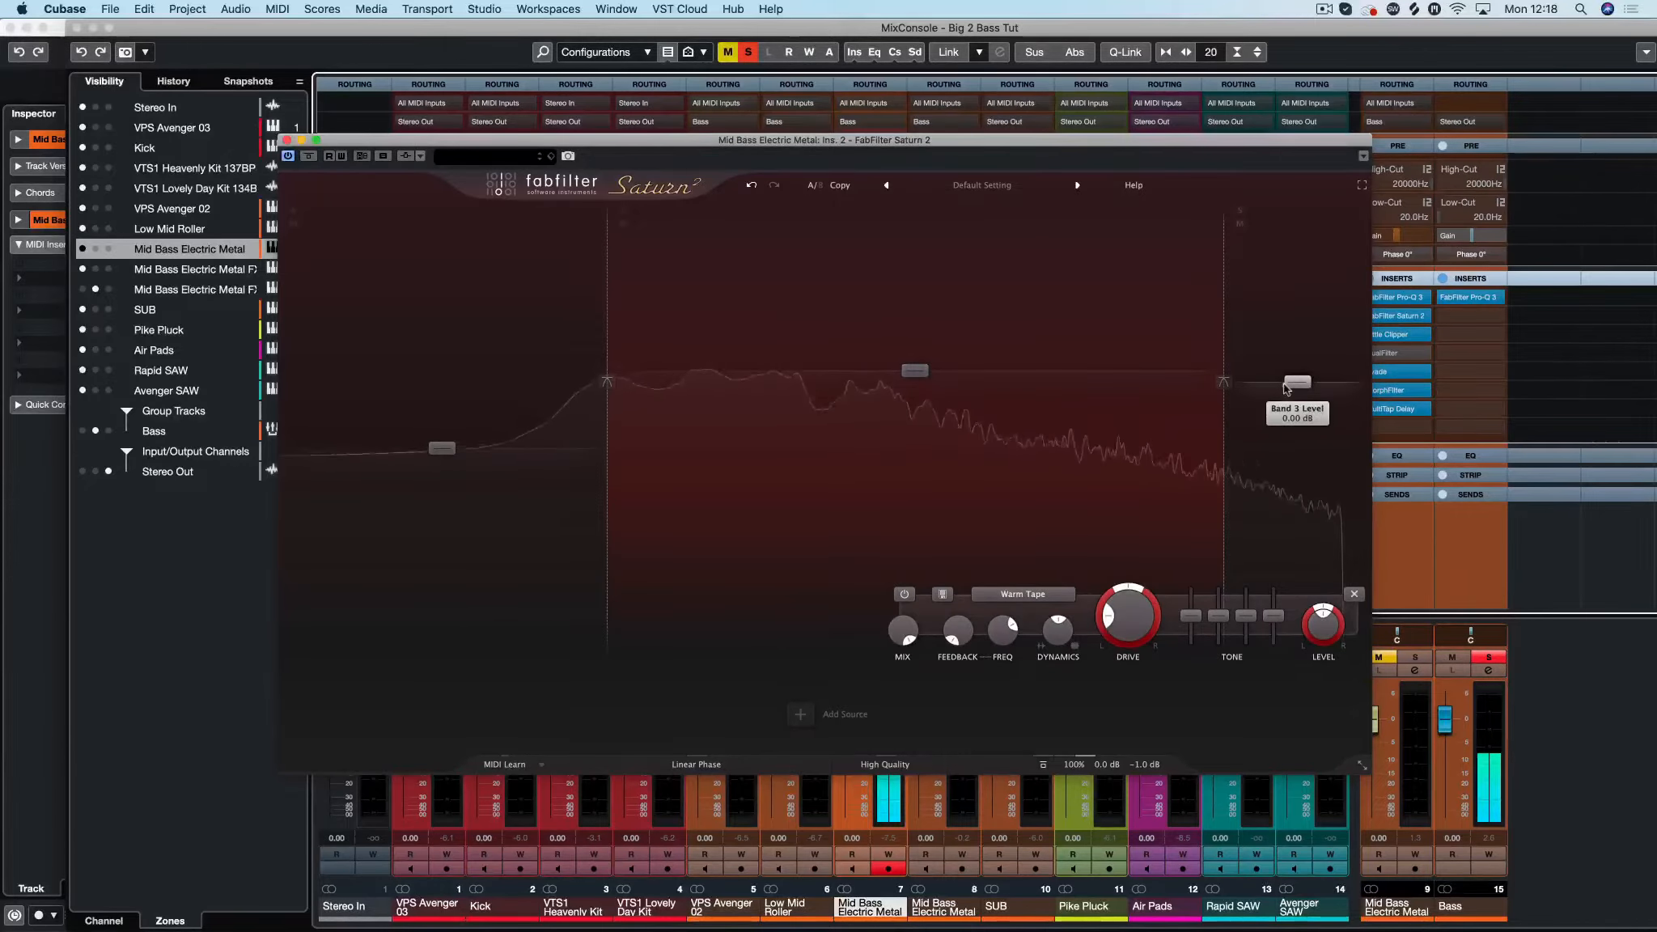
left_click(1023, 594)
mouse_move(1016, 658)
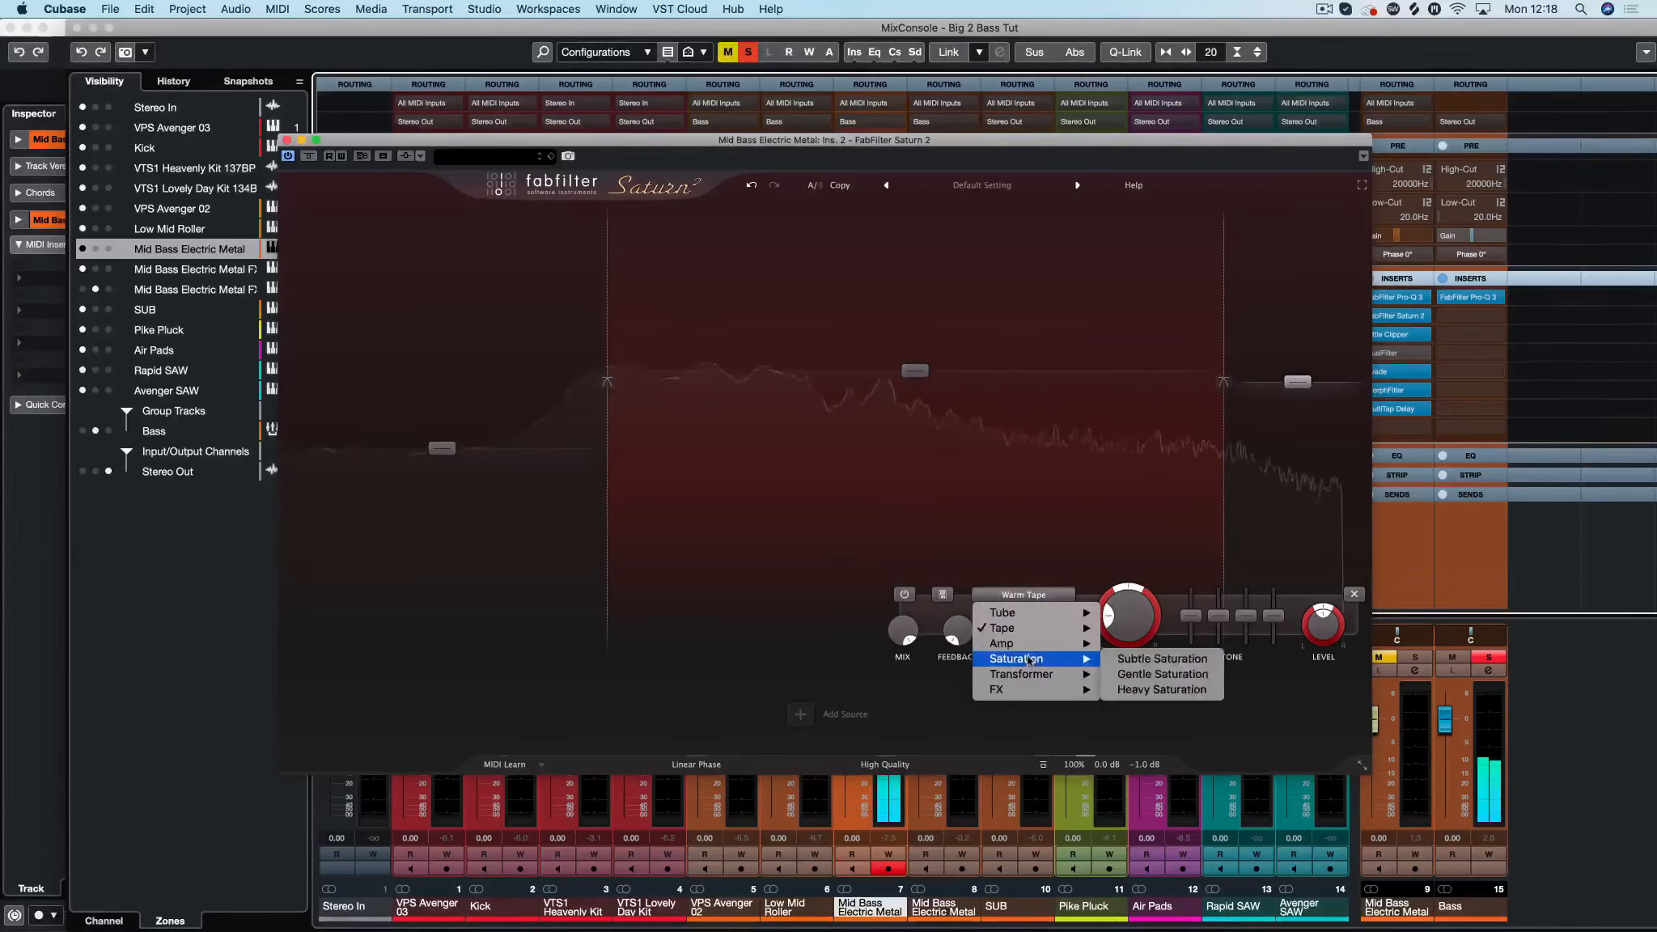
left_click(1162, 688)
left_click_drag(1127, 617, 1130, 531)
Step: Shape the high band's tone with much less bass, more mid, and slightly reduced treble and presence
left_click_drag(1191, 616, 1190, 642)
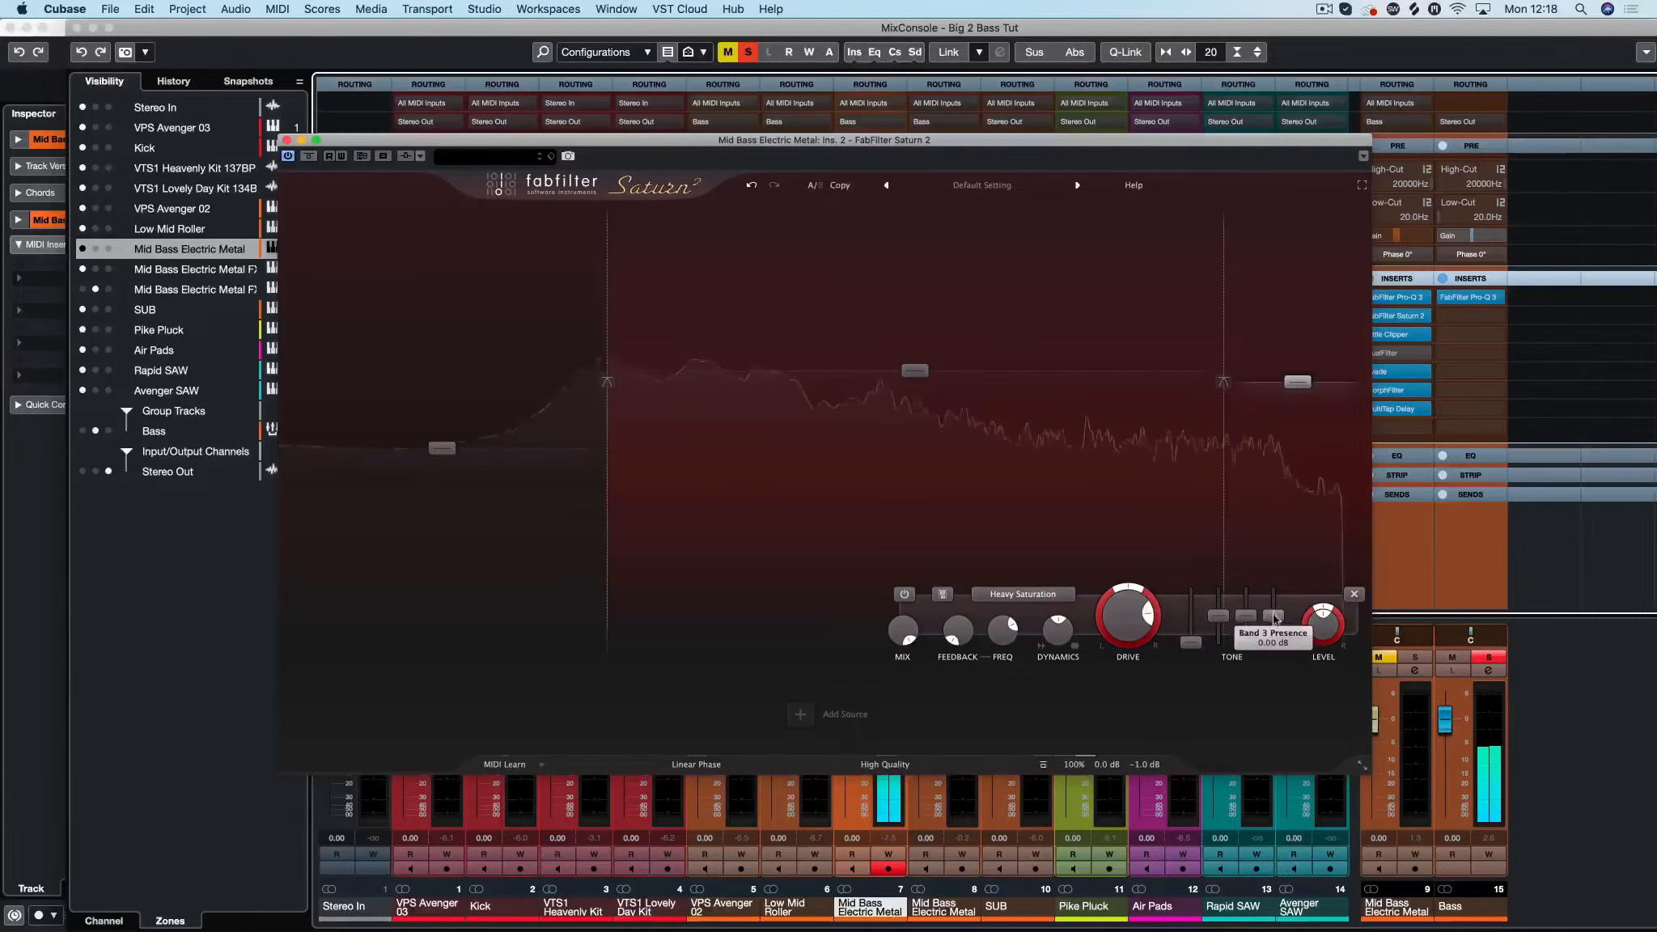
left_click_drag(1274, 620, 1223, 608)
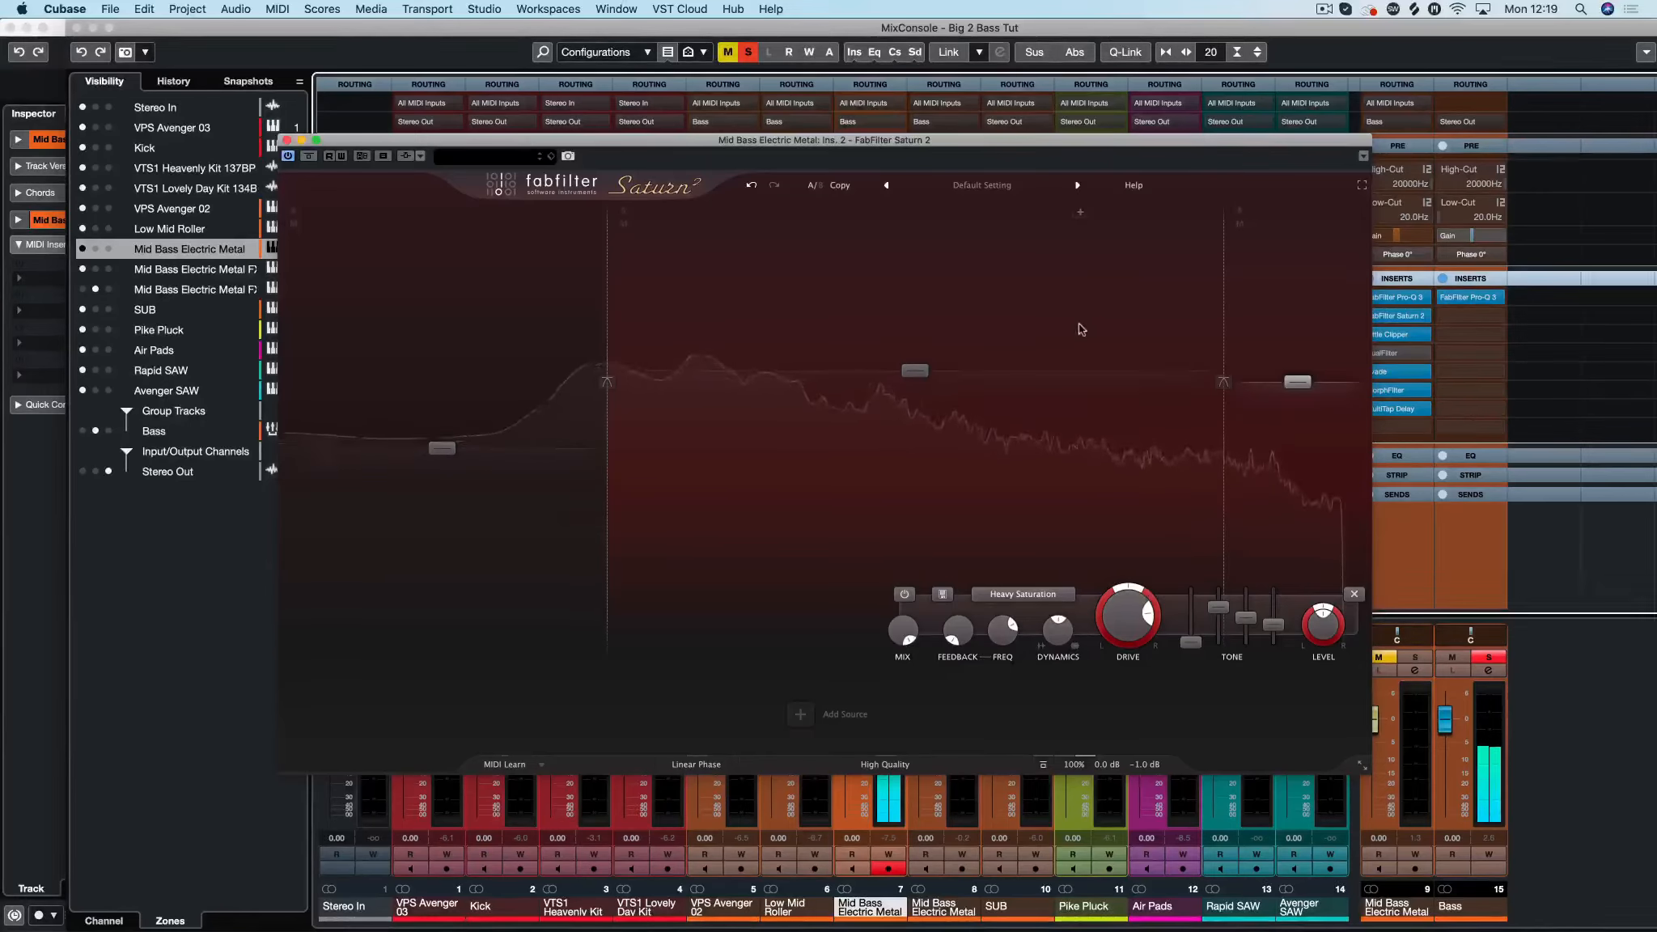
Step: Compare the crossover between the middle and high bands at about 10 kHz and 8.3 kHz, settling near 8.3 kHz
mouse_move(1223, 309)
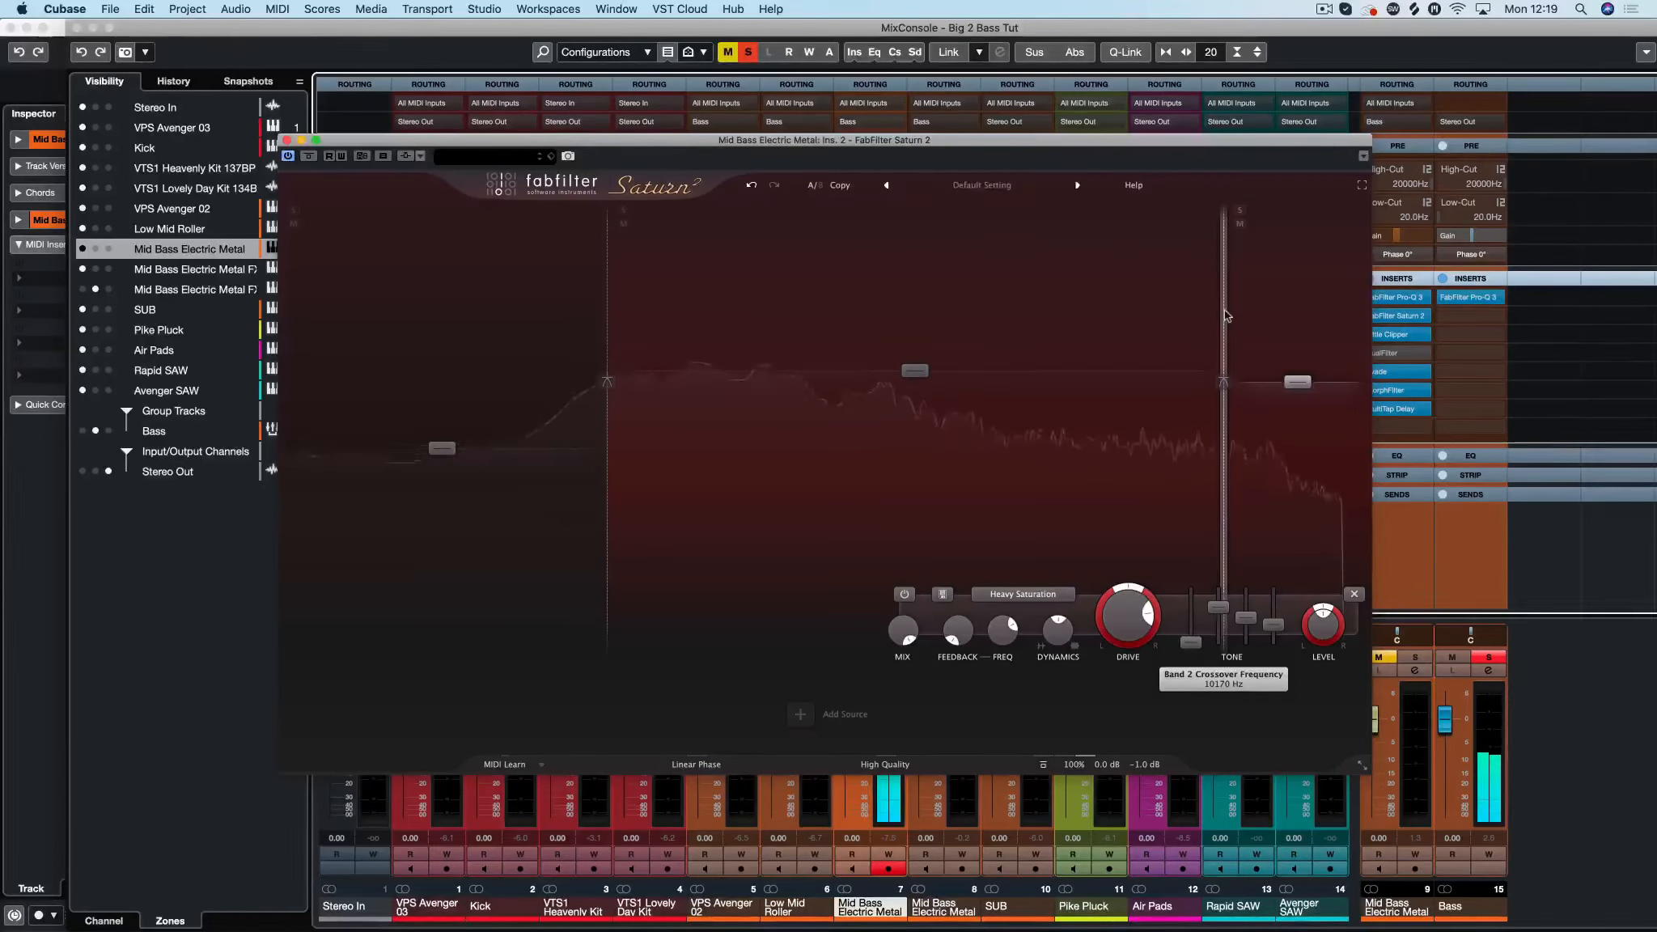
left_click_drag(1225, 308, 1196, 316)
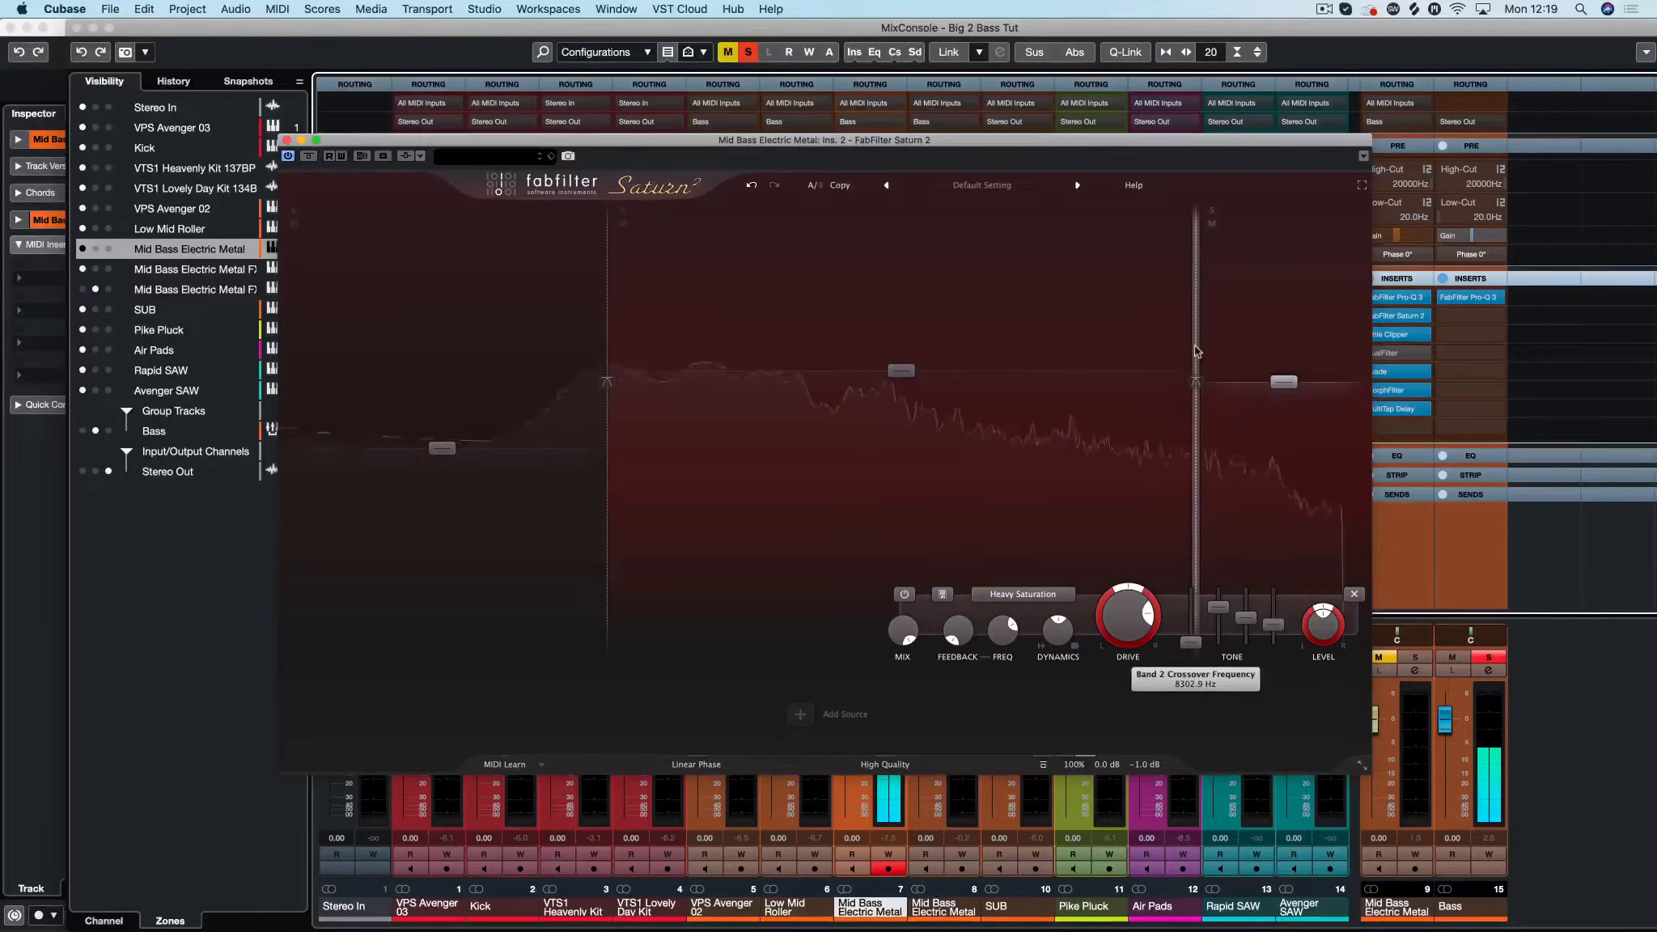
left_click_drag(1196, 346, 1223, 345)
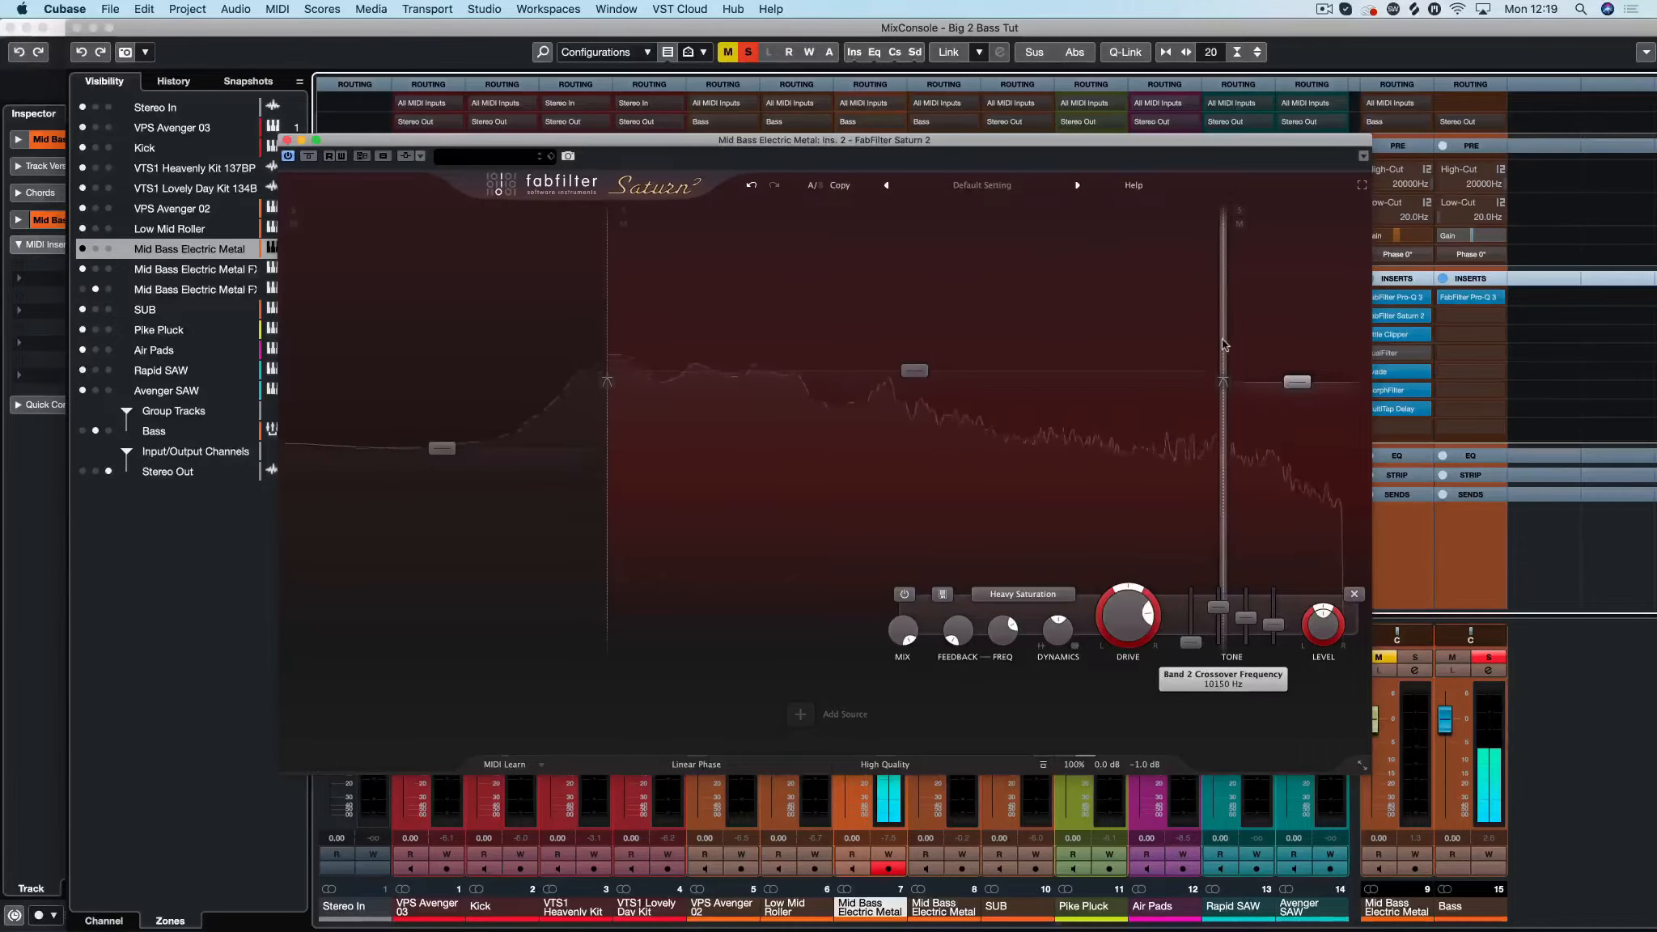
left_click_drag(1223, 344, 1194, 358)
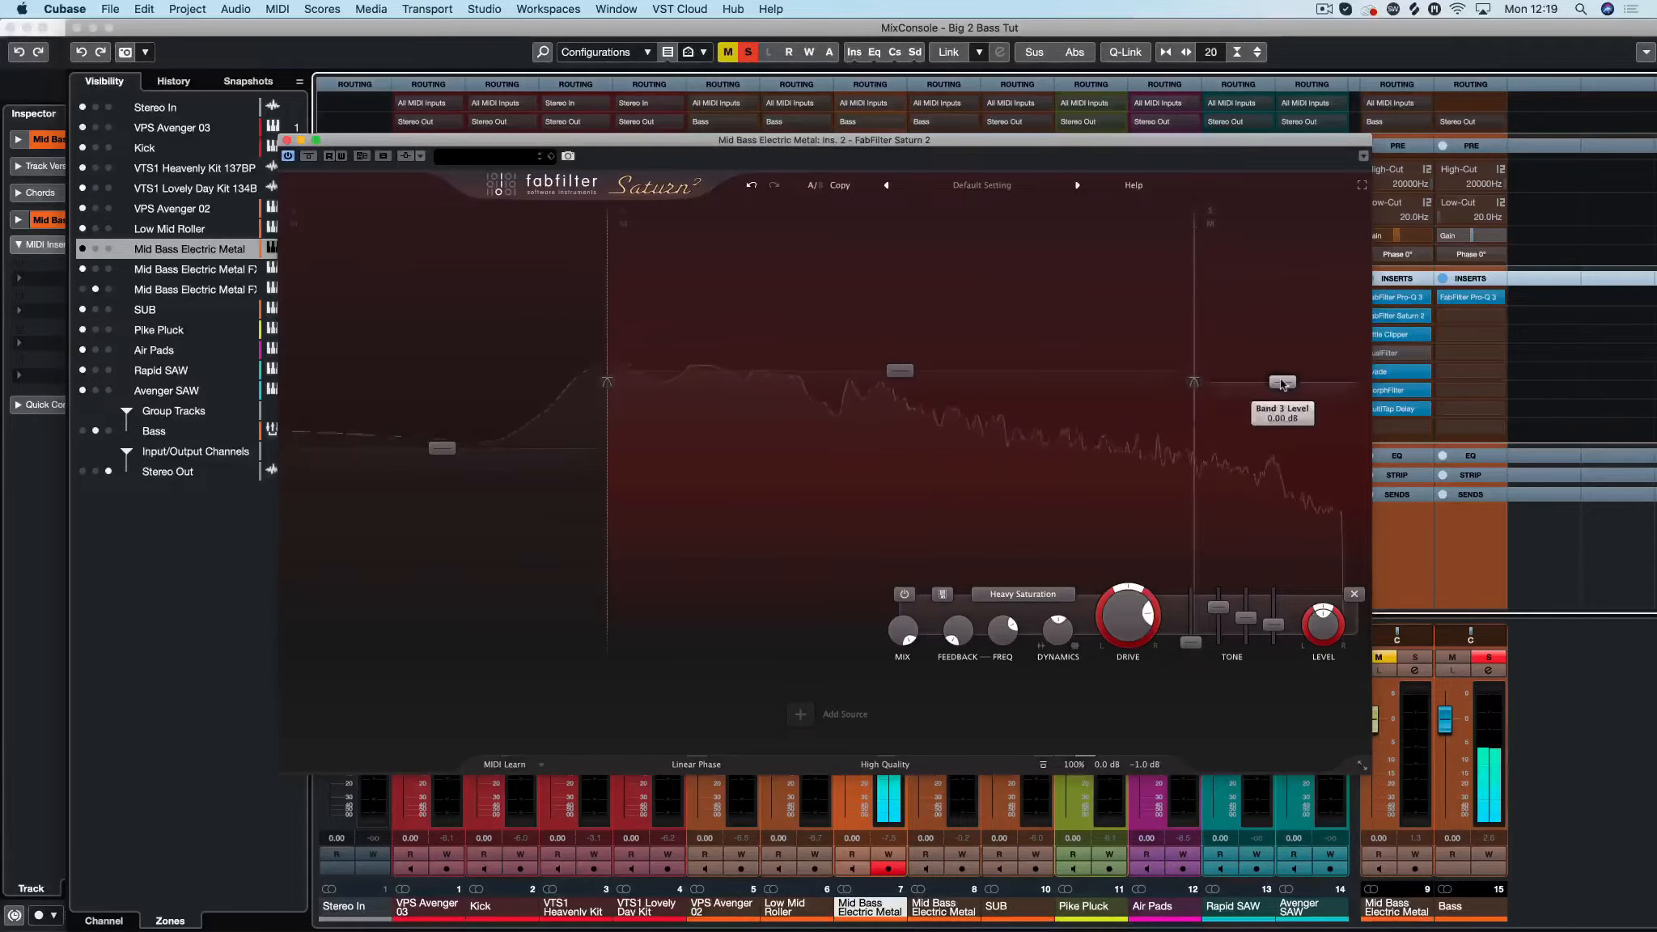
Step: Raise the high band's level slightly, reduce its presence to about -3.5 dB, and add some Dynamics compression
mouse_move(1267, 381)
left_mouse_down()
mouse_move(1288, 350)
mouse_move(1281, 376)
left_mouse_up()
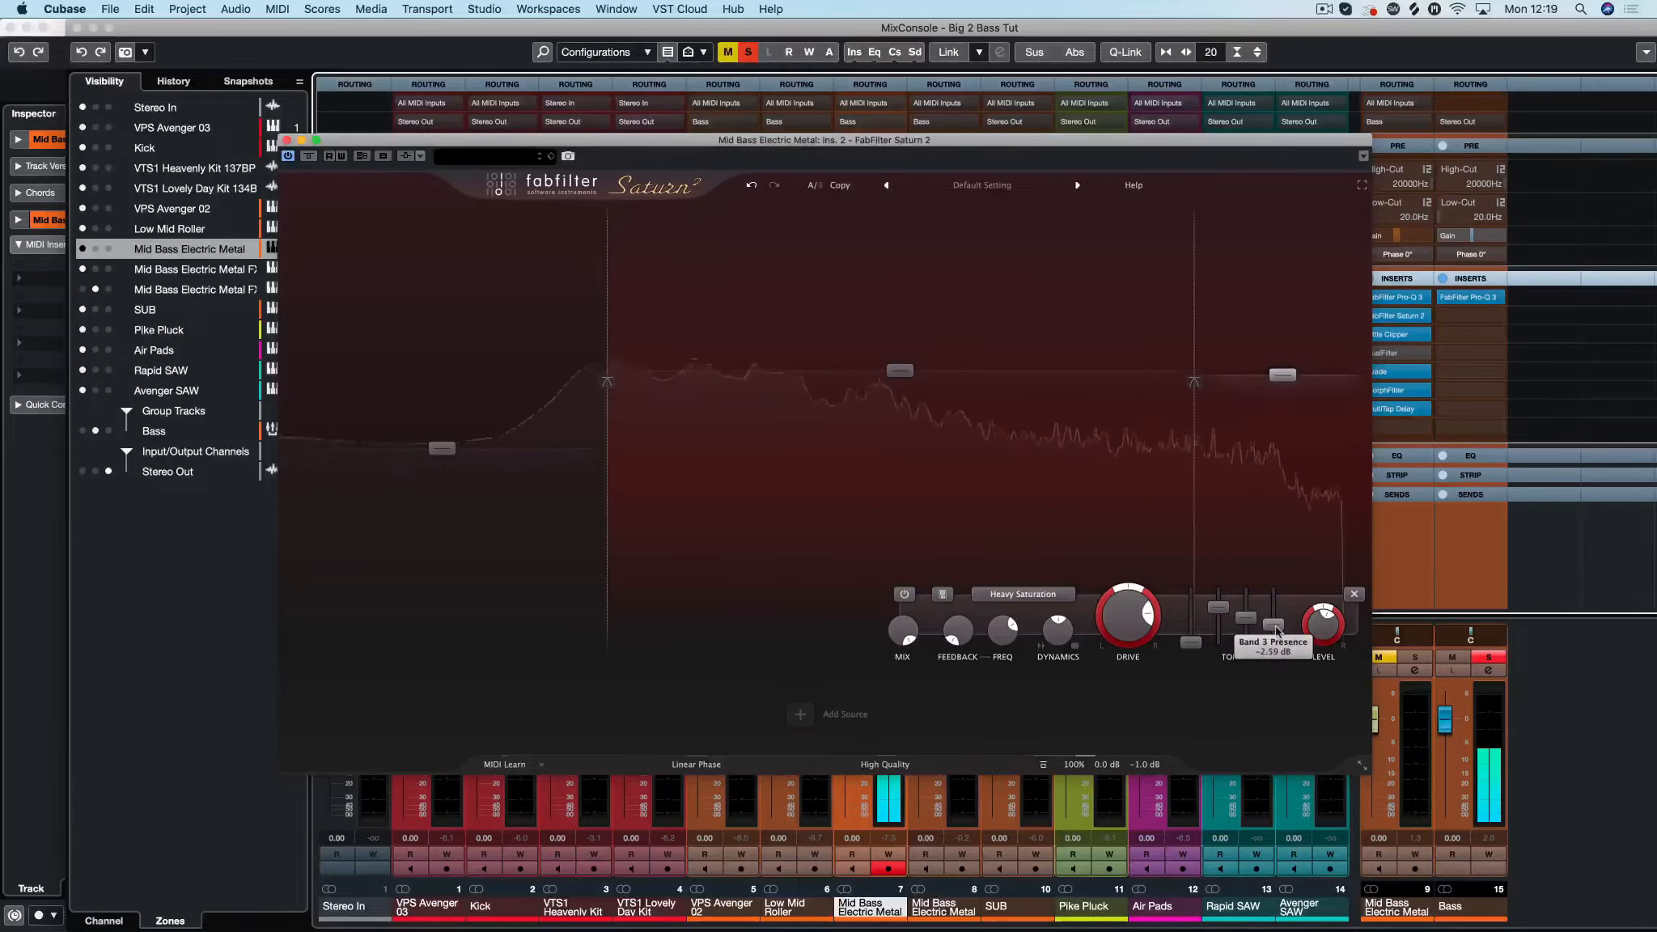
left_click_drag(1276, 632, 1276, 633)
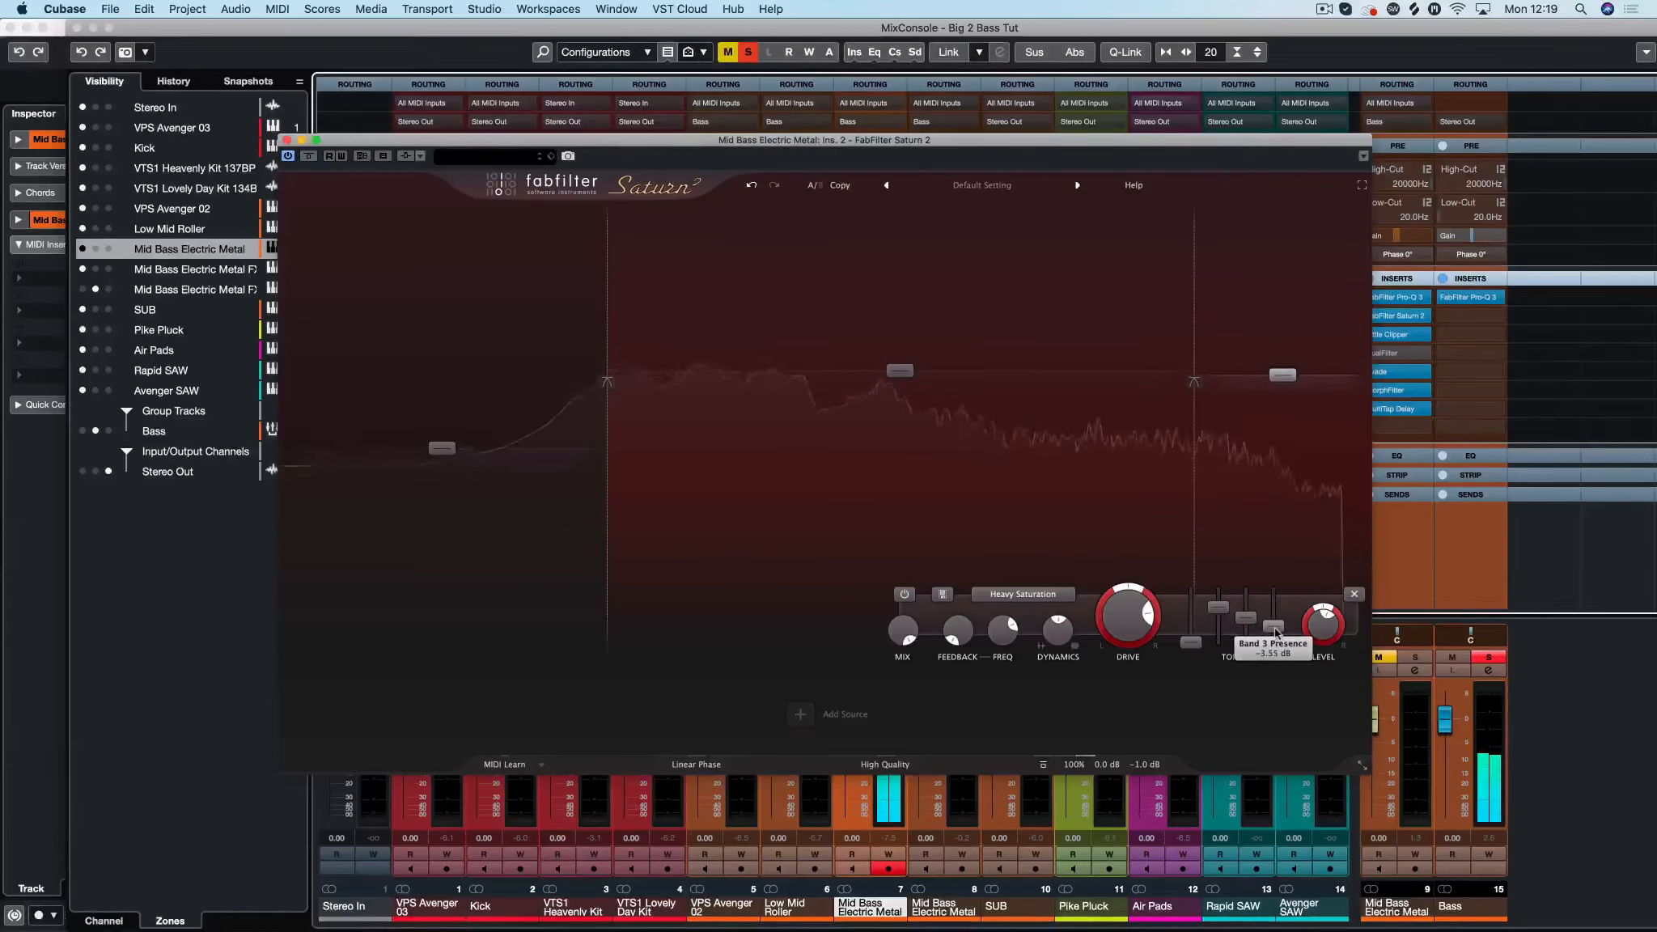
left_click_drag(1071, 625, 1076, 571)
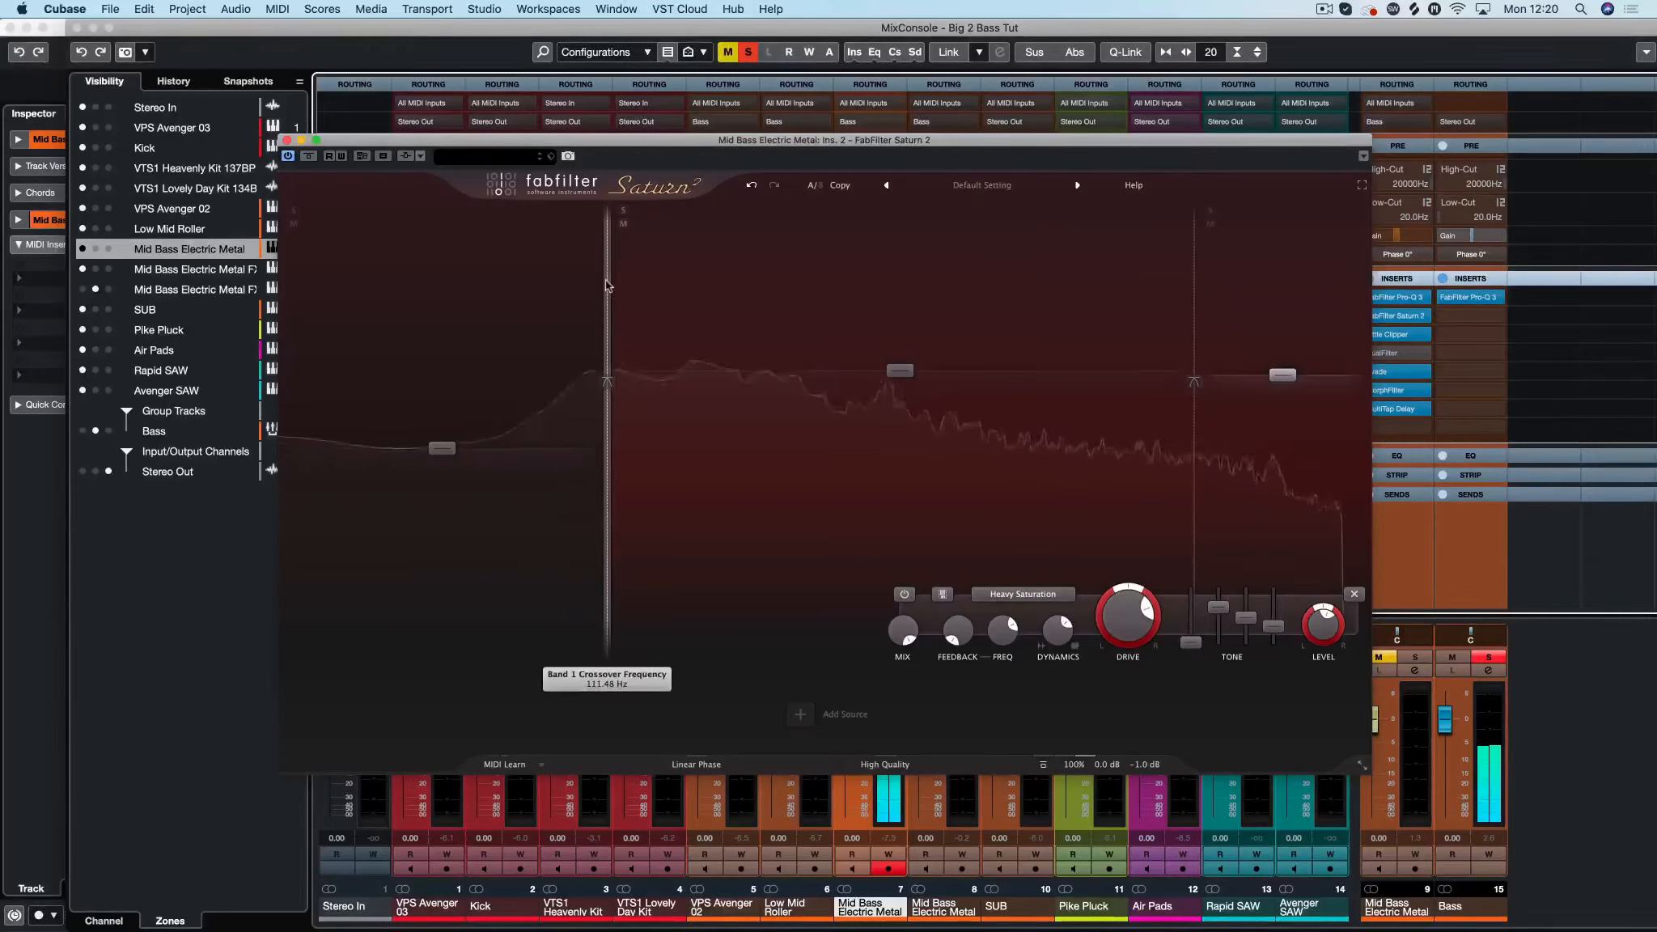
Step: Compare the low crossover near 110 Hz with a higher frequency, leave it higher, and raise the middle band's level
left_click_drag(608, 286, 670, 271)
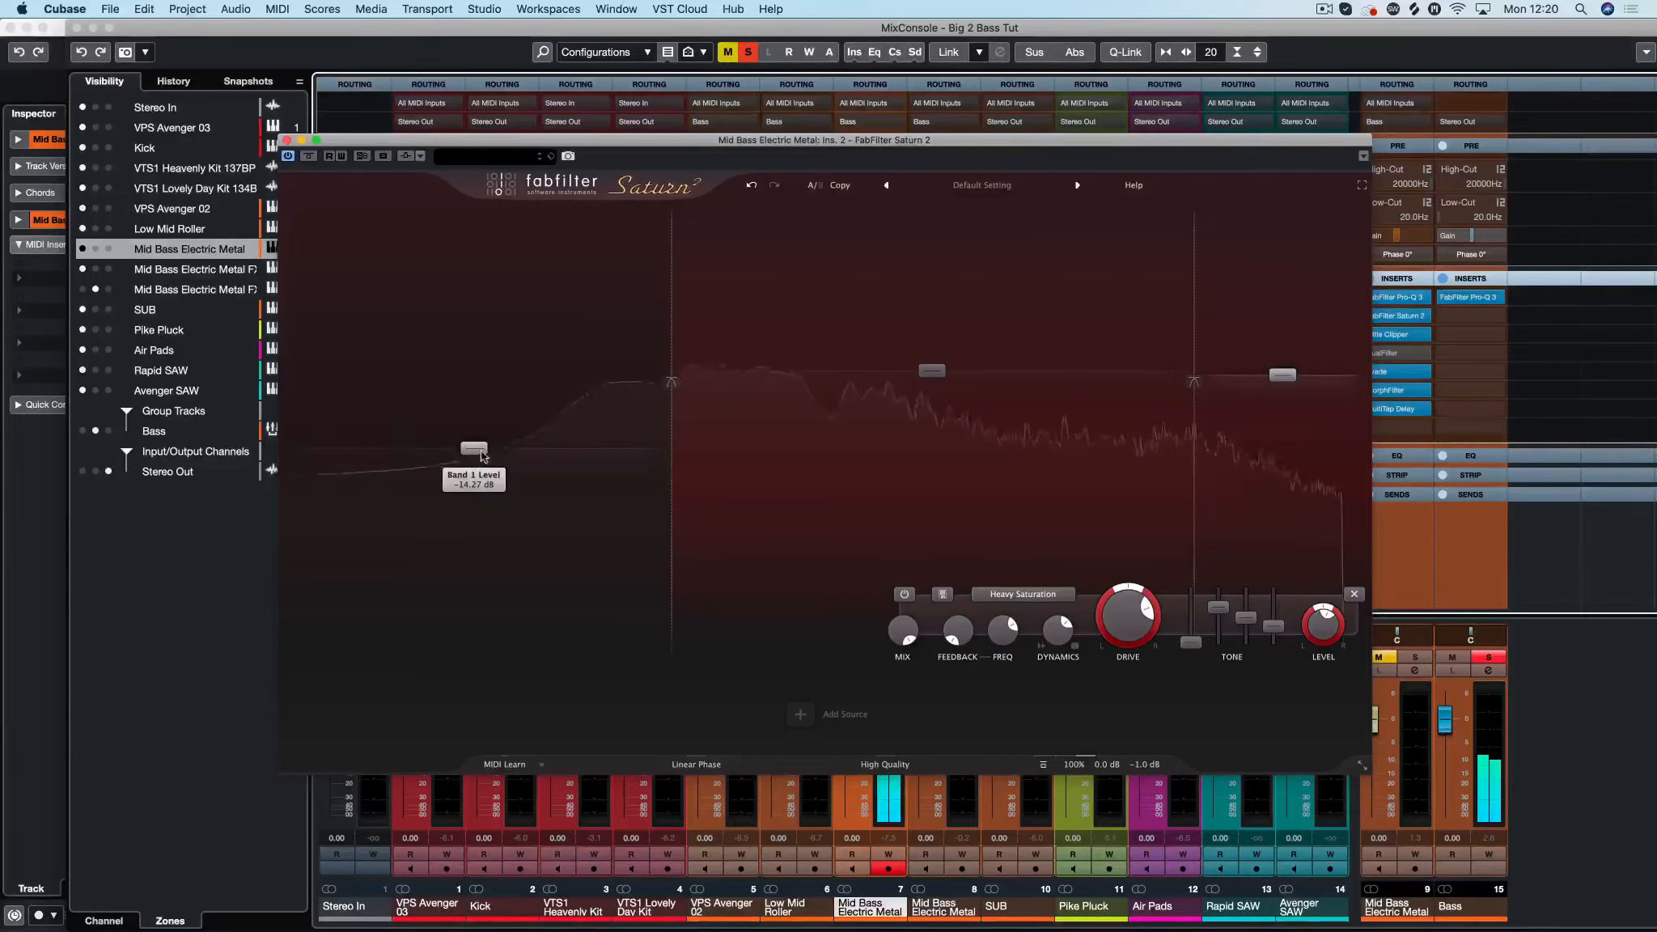
left_click_drag(672, 353, 606, 367)
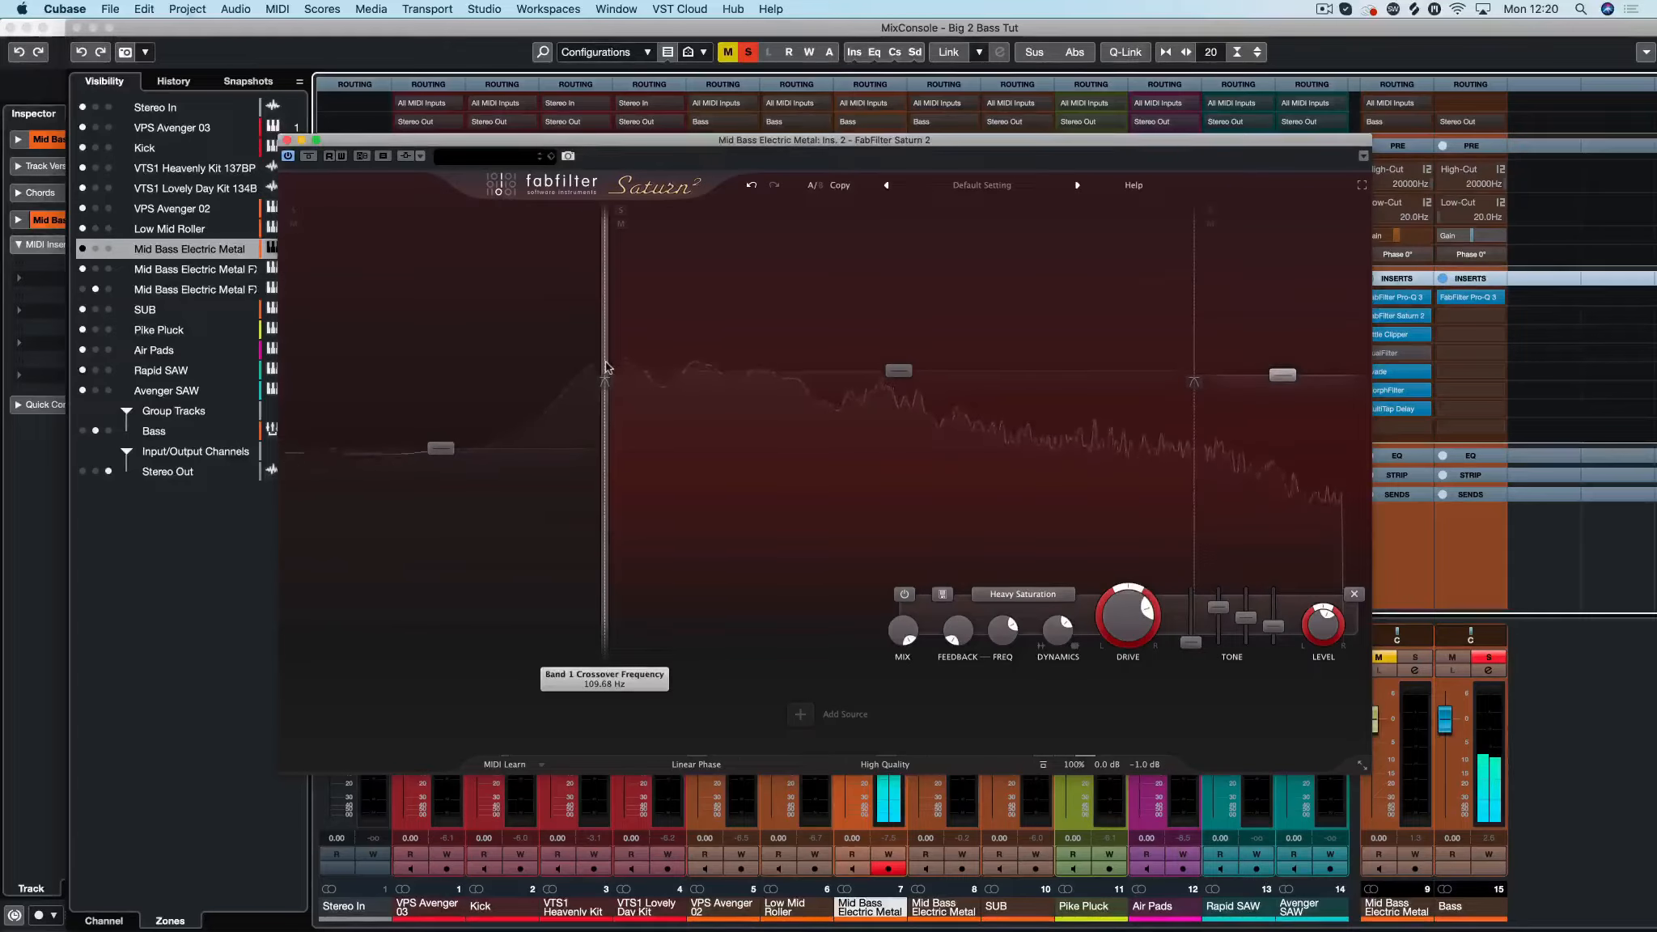
left_click_drag(606, 367, 676, 323)
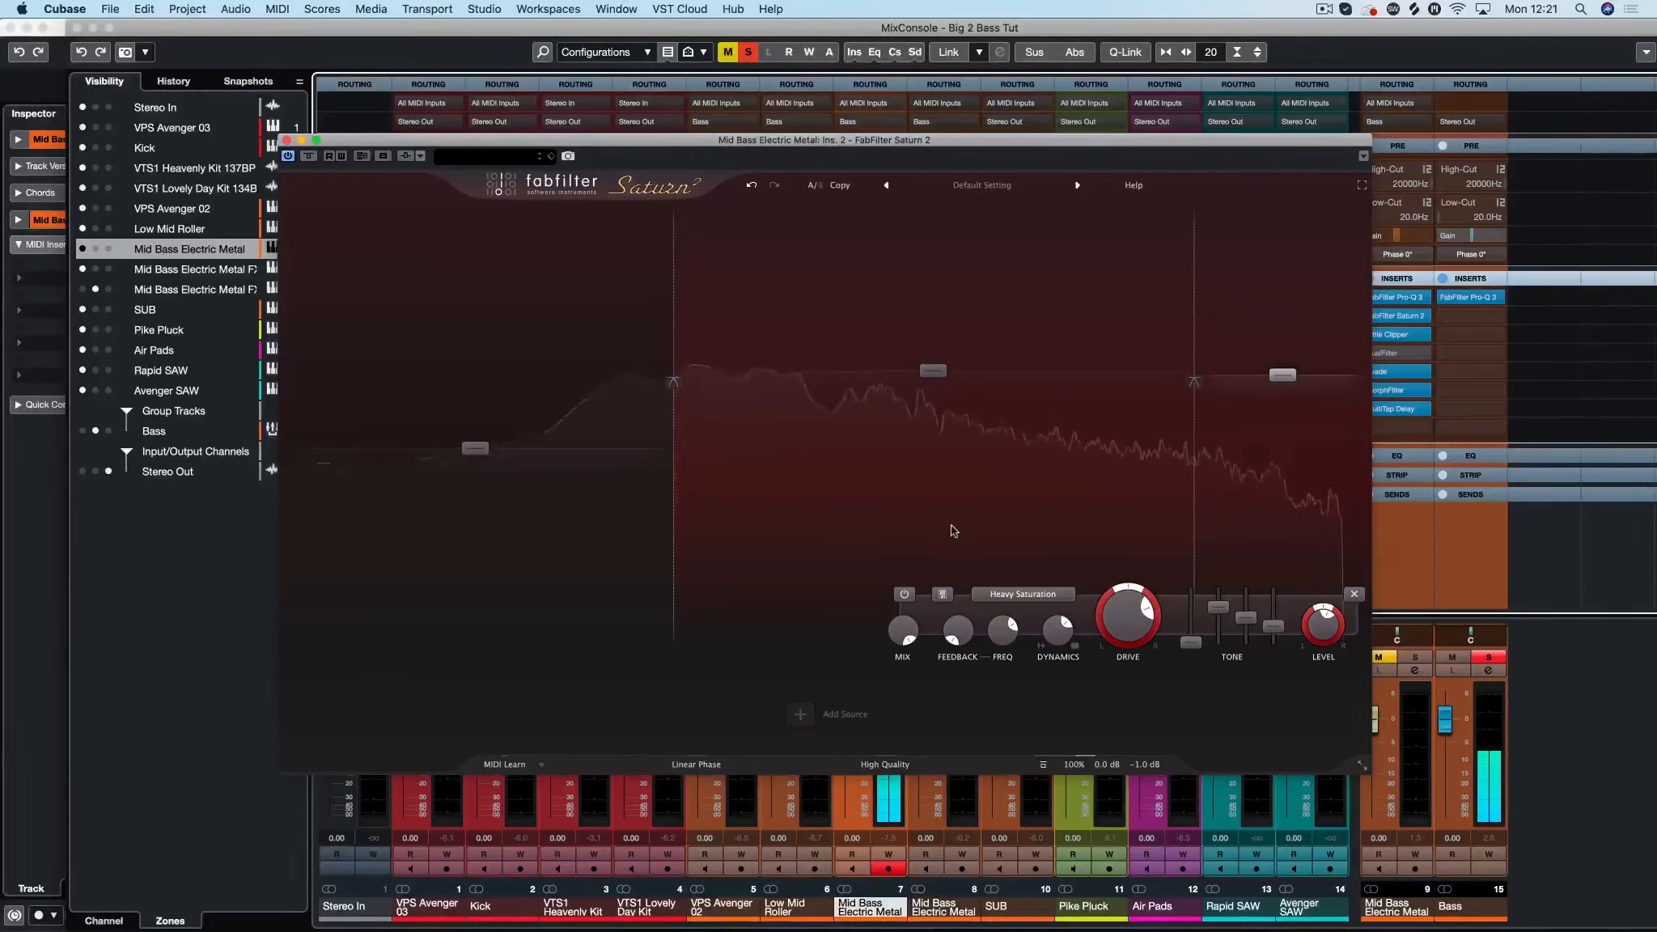
scroll(912, 376, "up", 2)
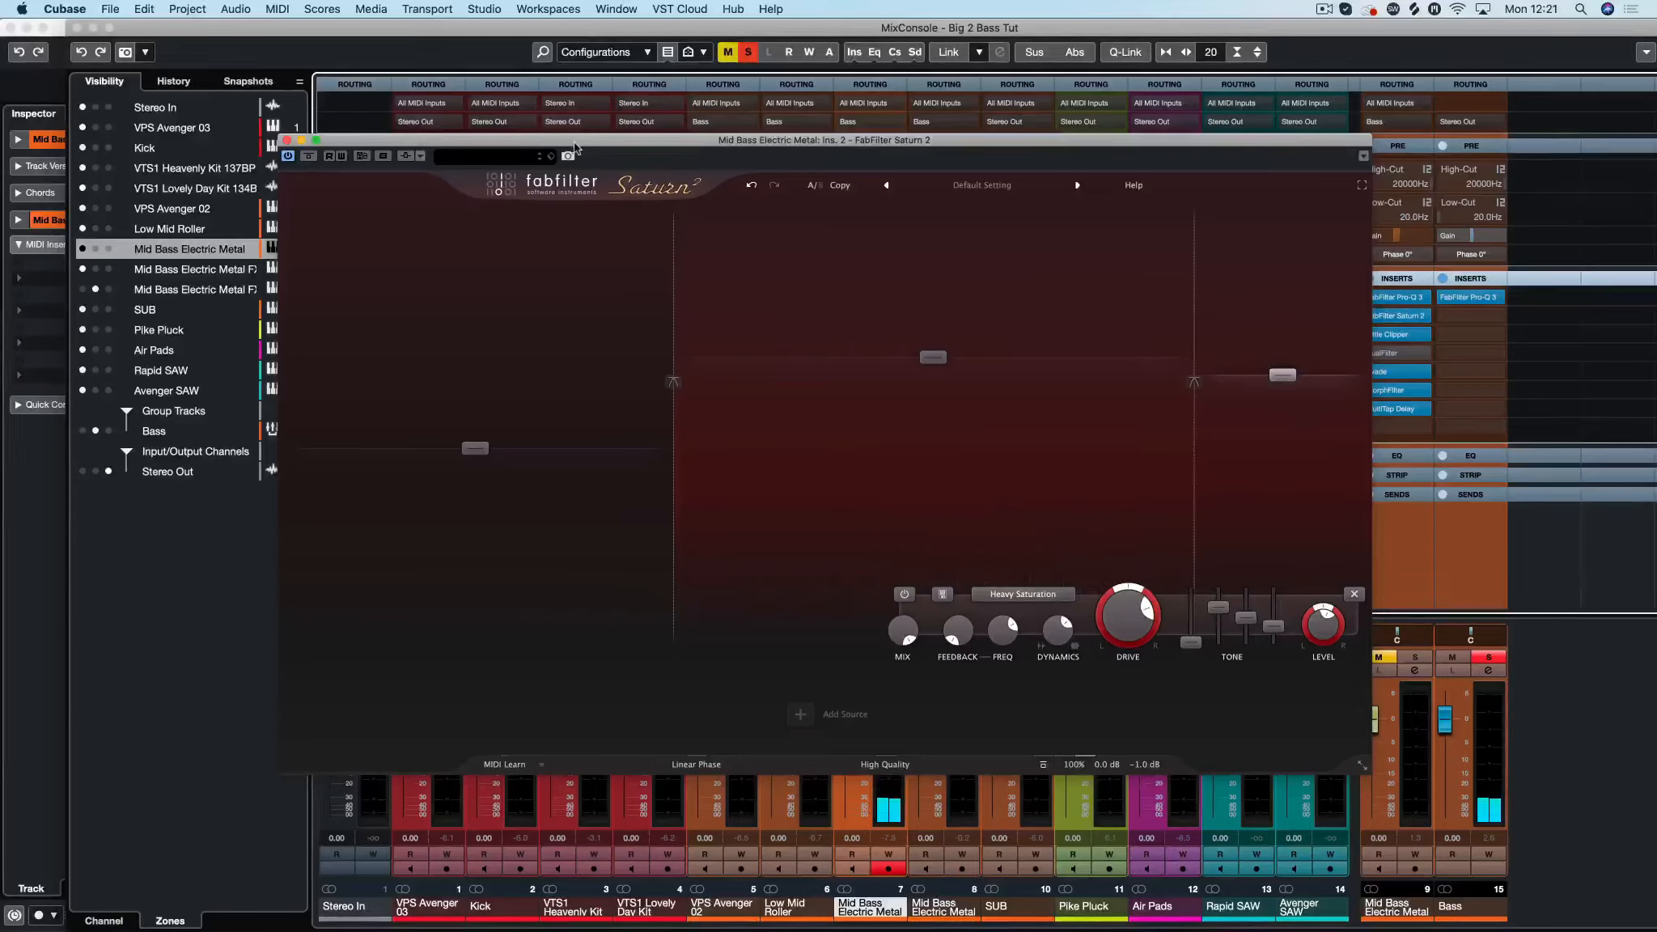
Step: Compare the bass with Saturn 2 bypassed and active, and close the plug-in window
left_click(308, 156)
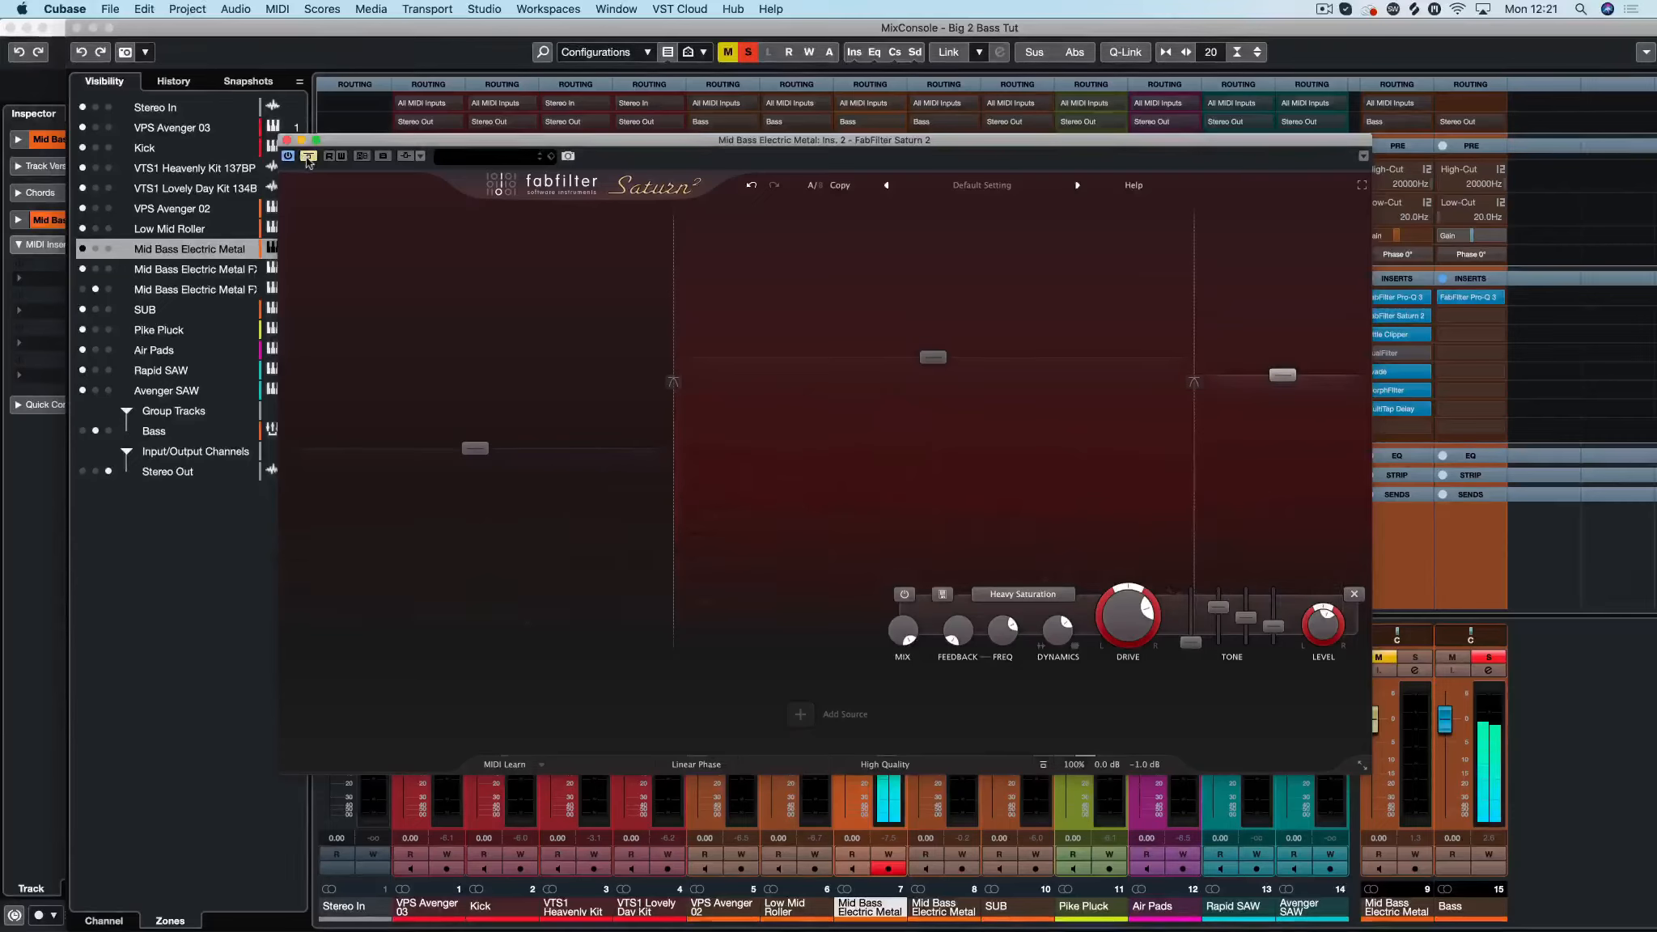
left_click(308, 156)
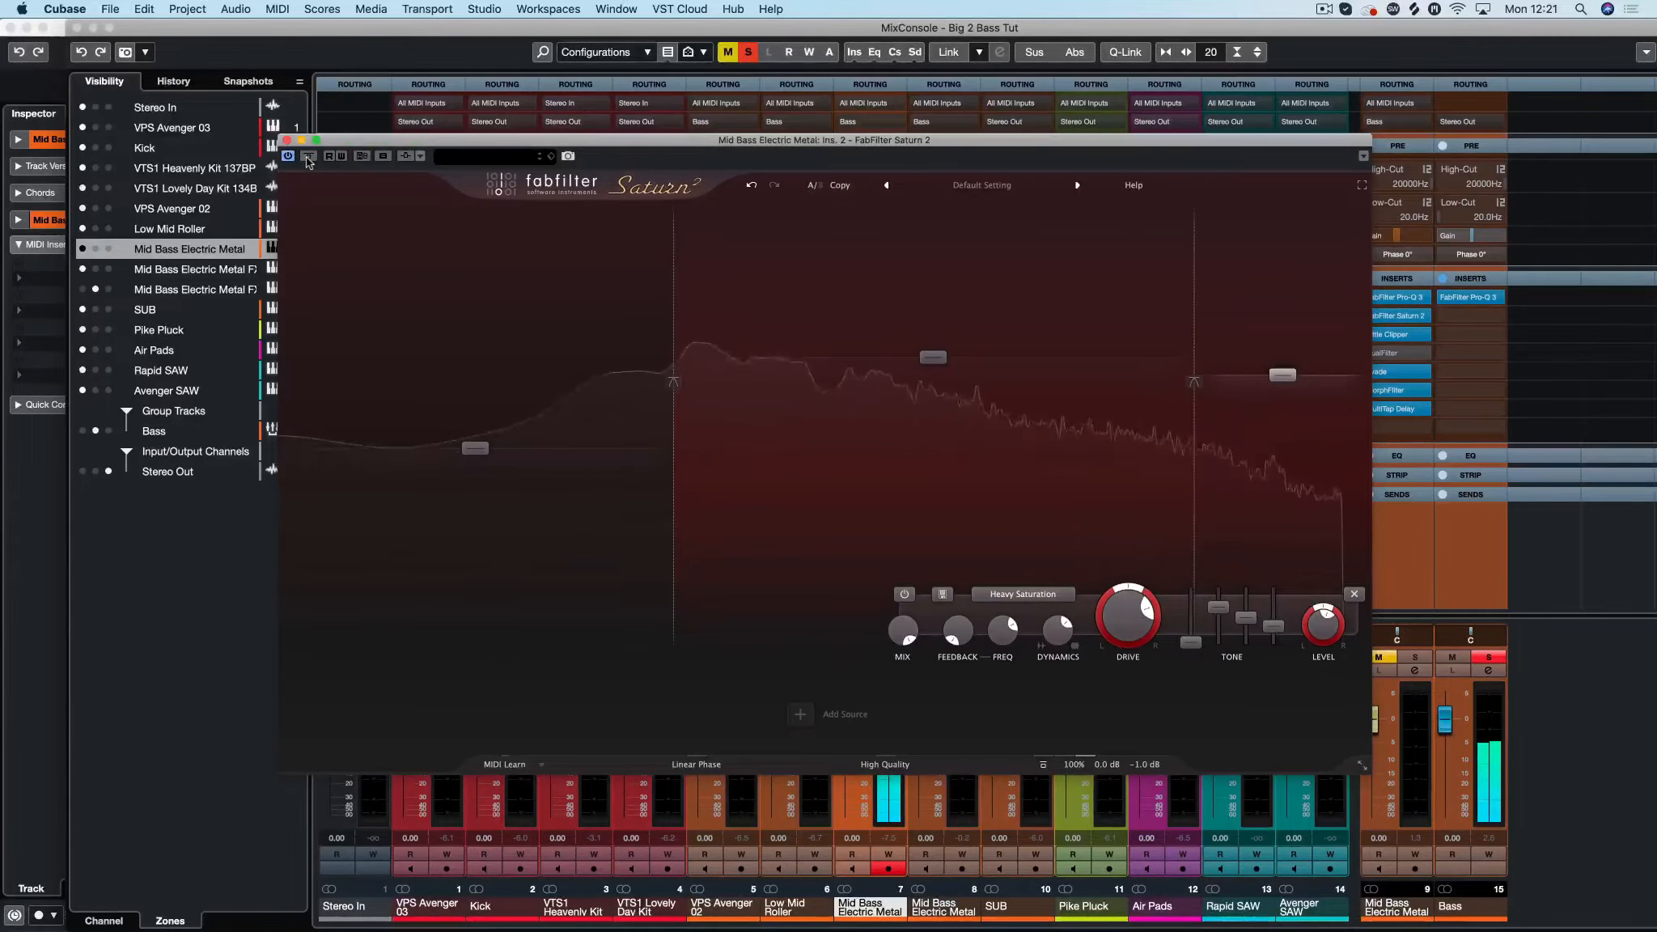
left_click(287, 141)
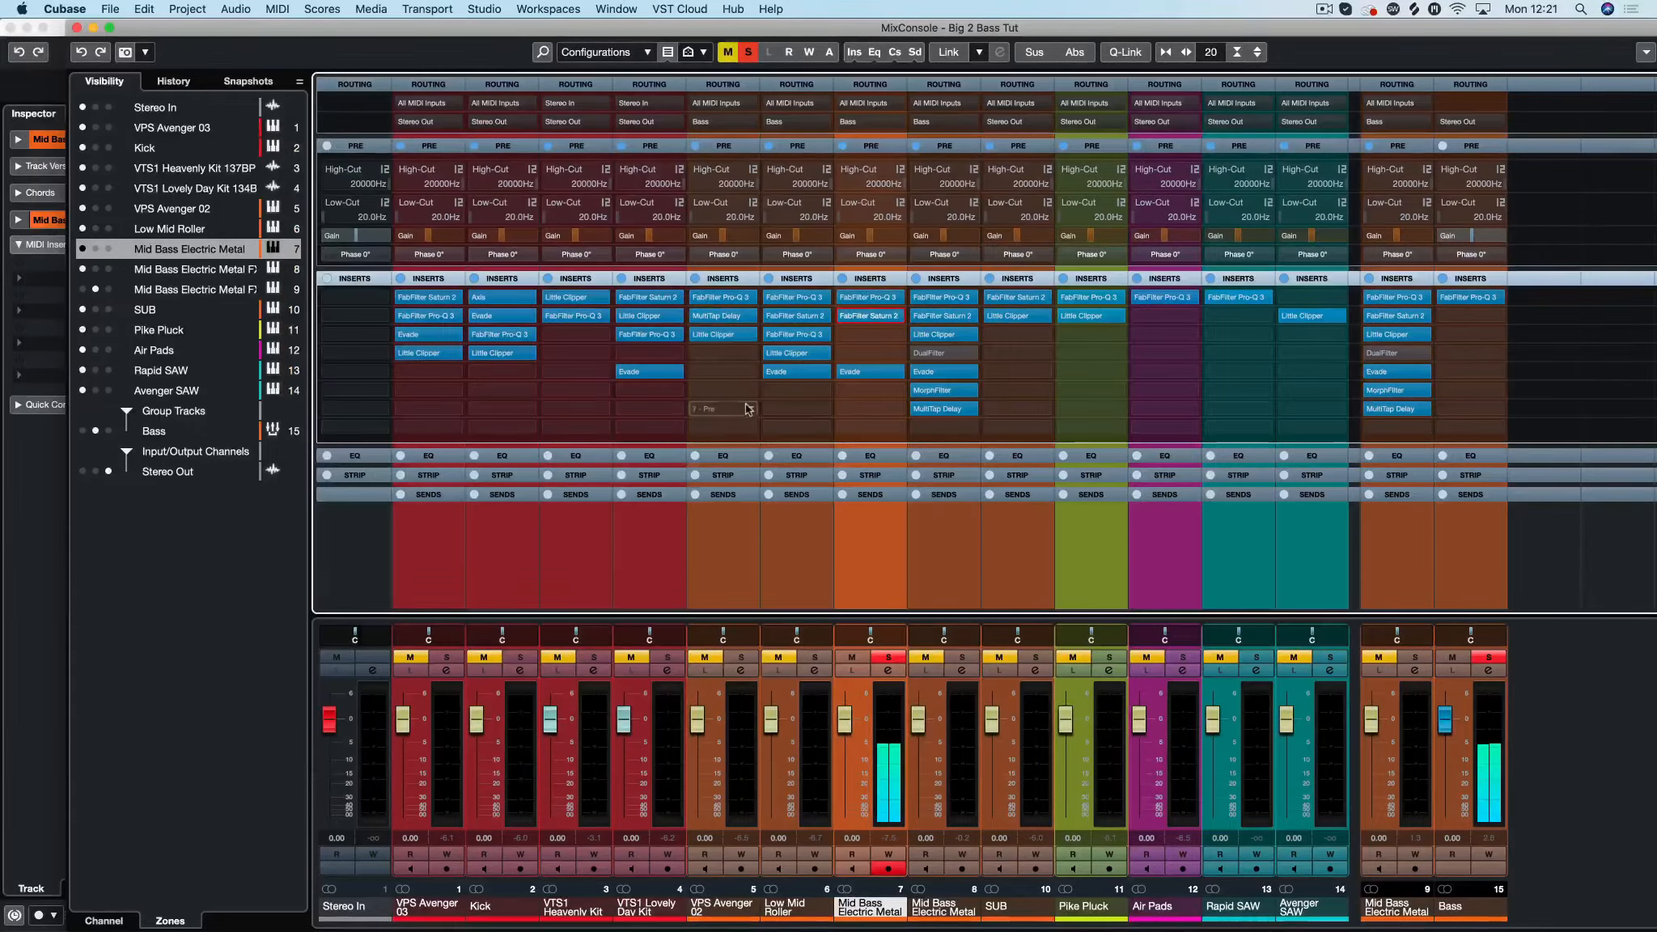
Step: Bypass Evade on Mid Bass Electric Metal, and compare the channel with Saturn 2 bypassed and active
left_click(844, 372)
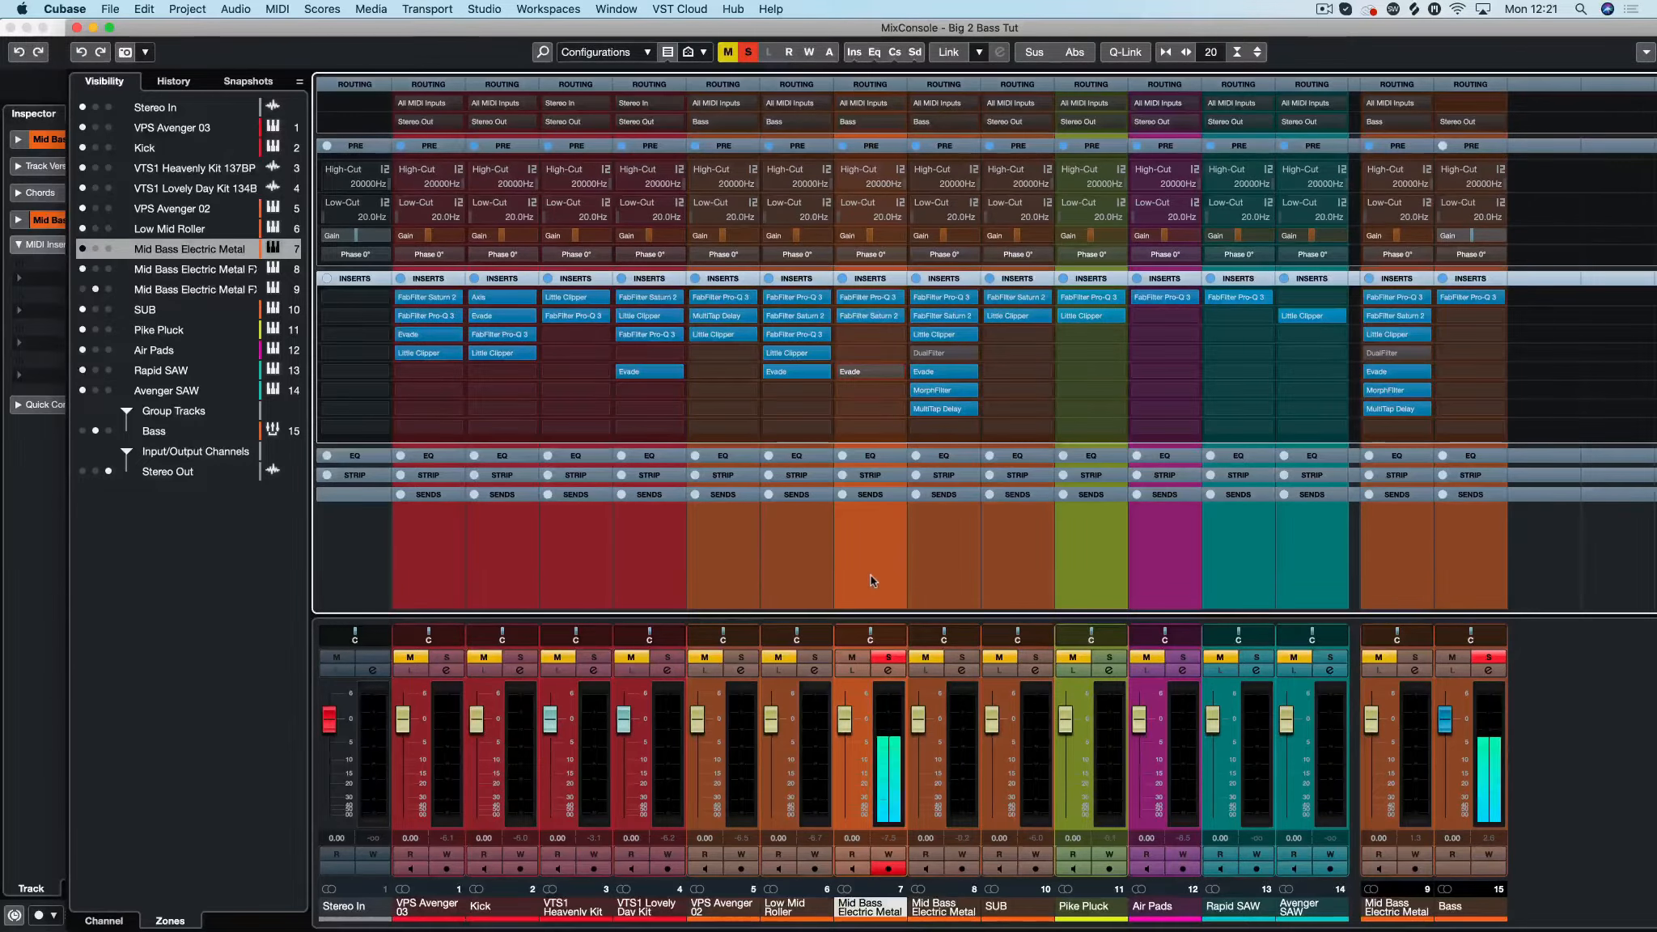
left_click(845, 317)
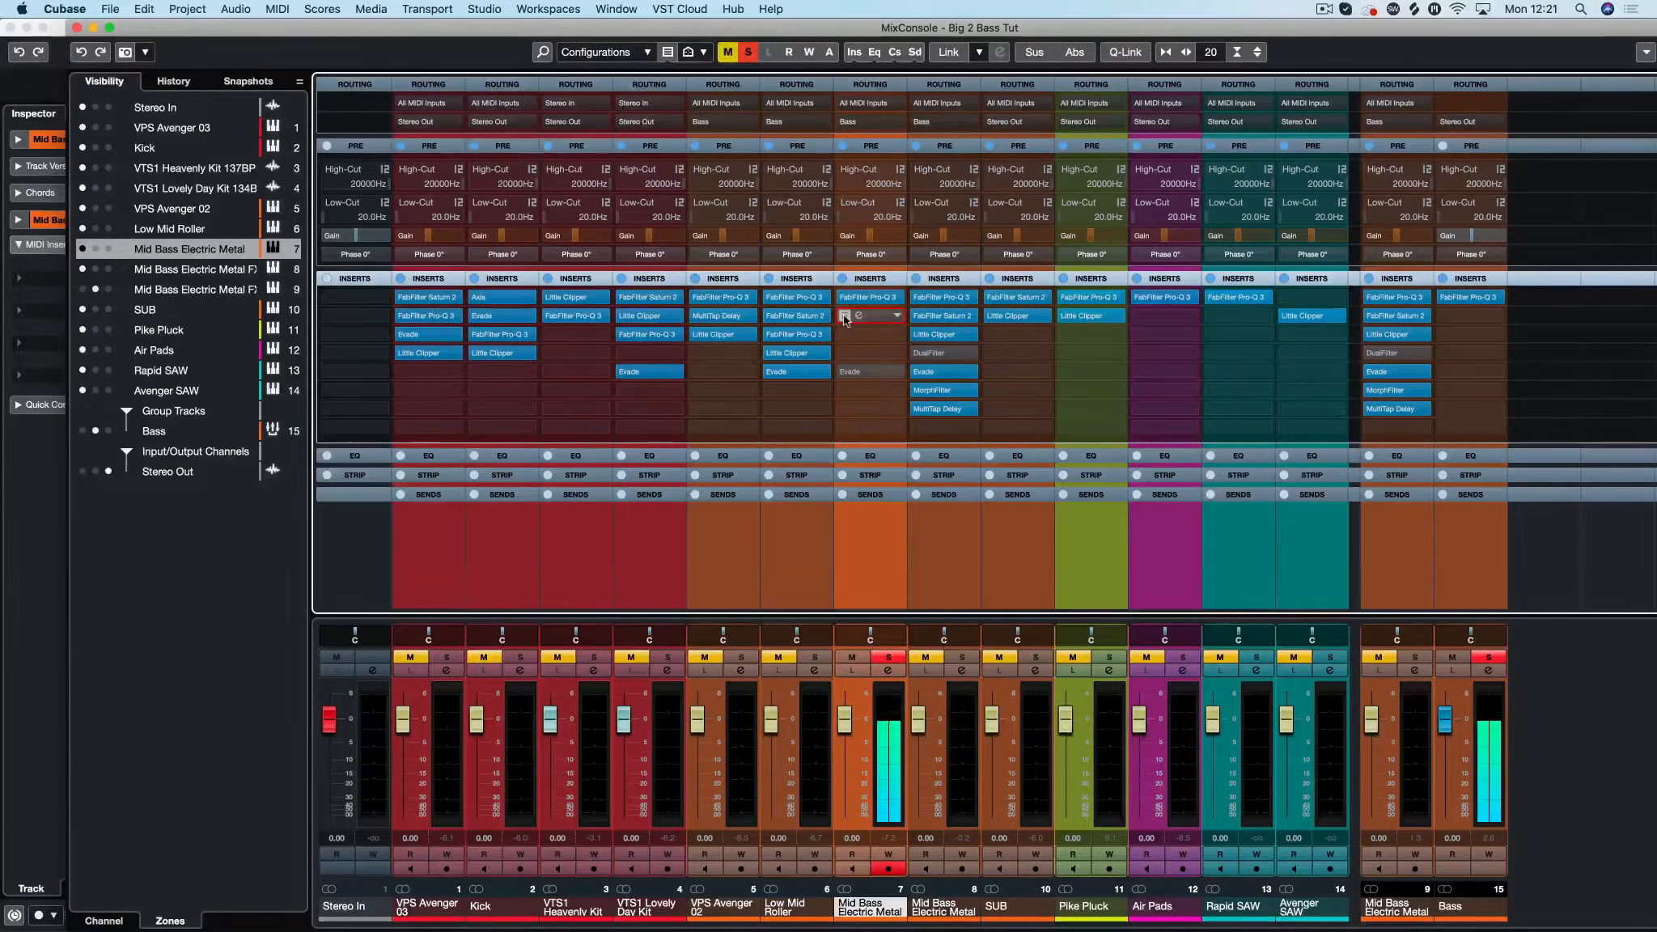
left_click(844, 317)
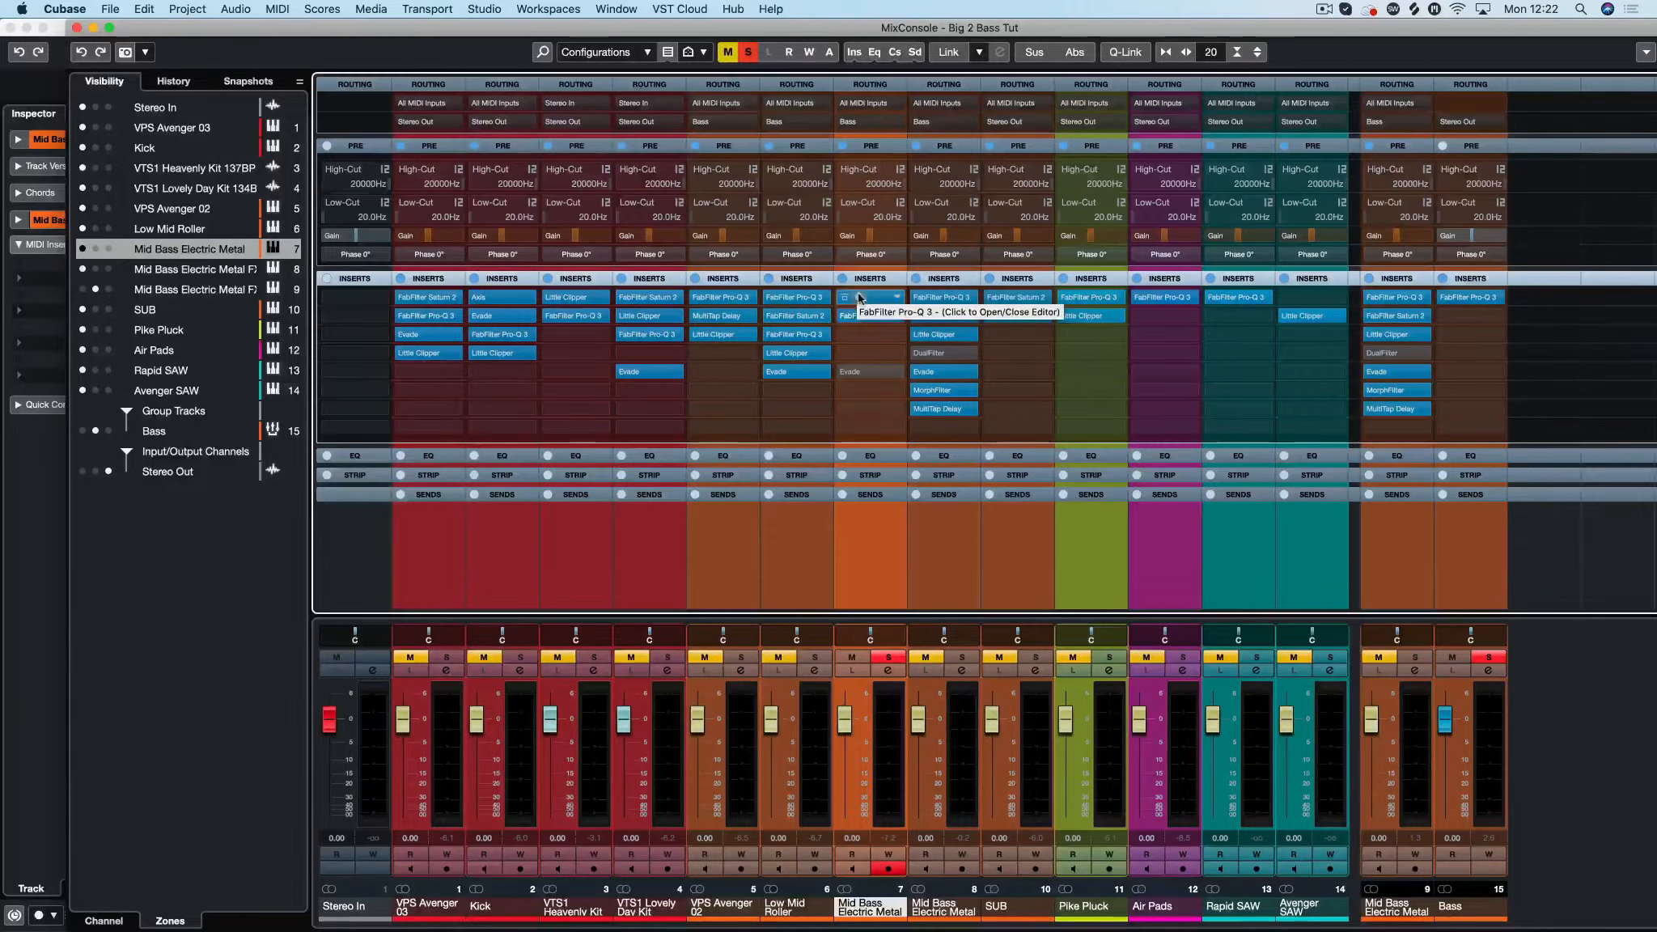
Step: Play the bass with all of the Mid Bass Electric Metal inserts bypassed, and reactivate them for comparison
left_click(843, 279)
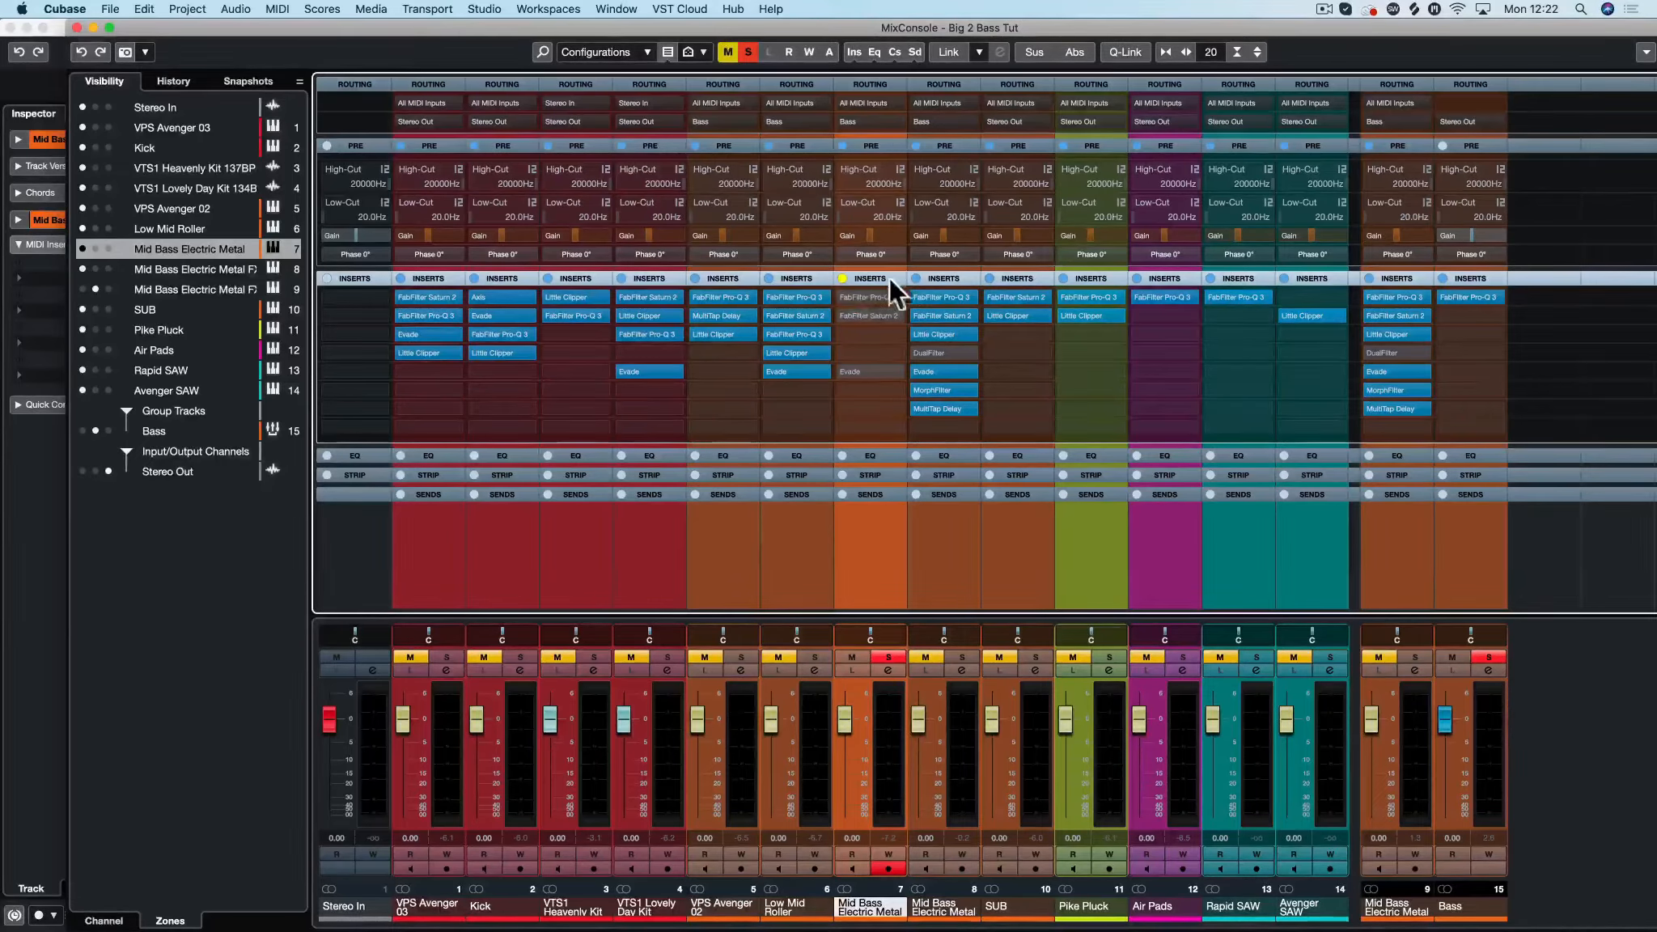
key("space")
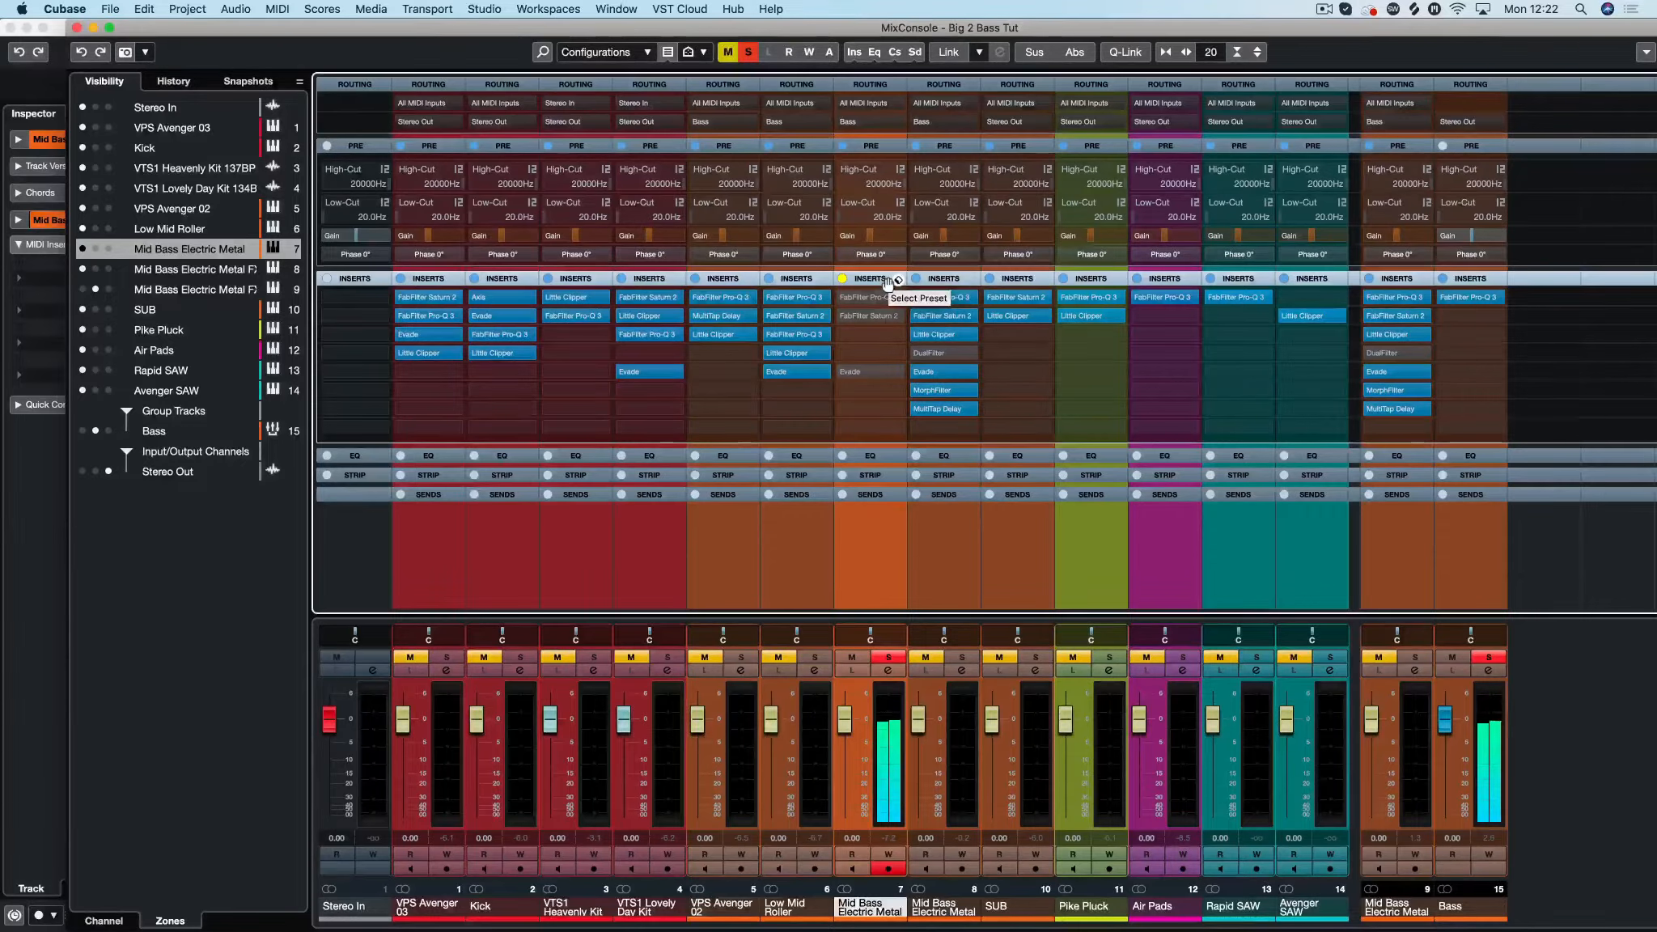
left_click(842, 279)
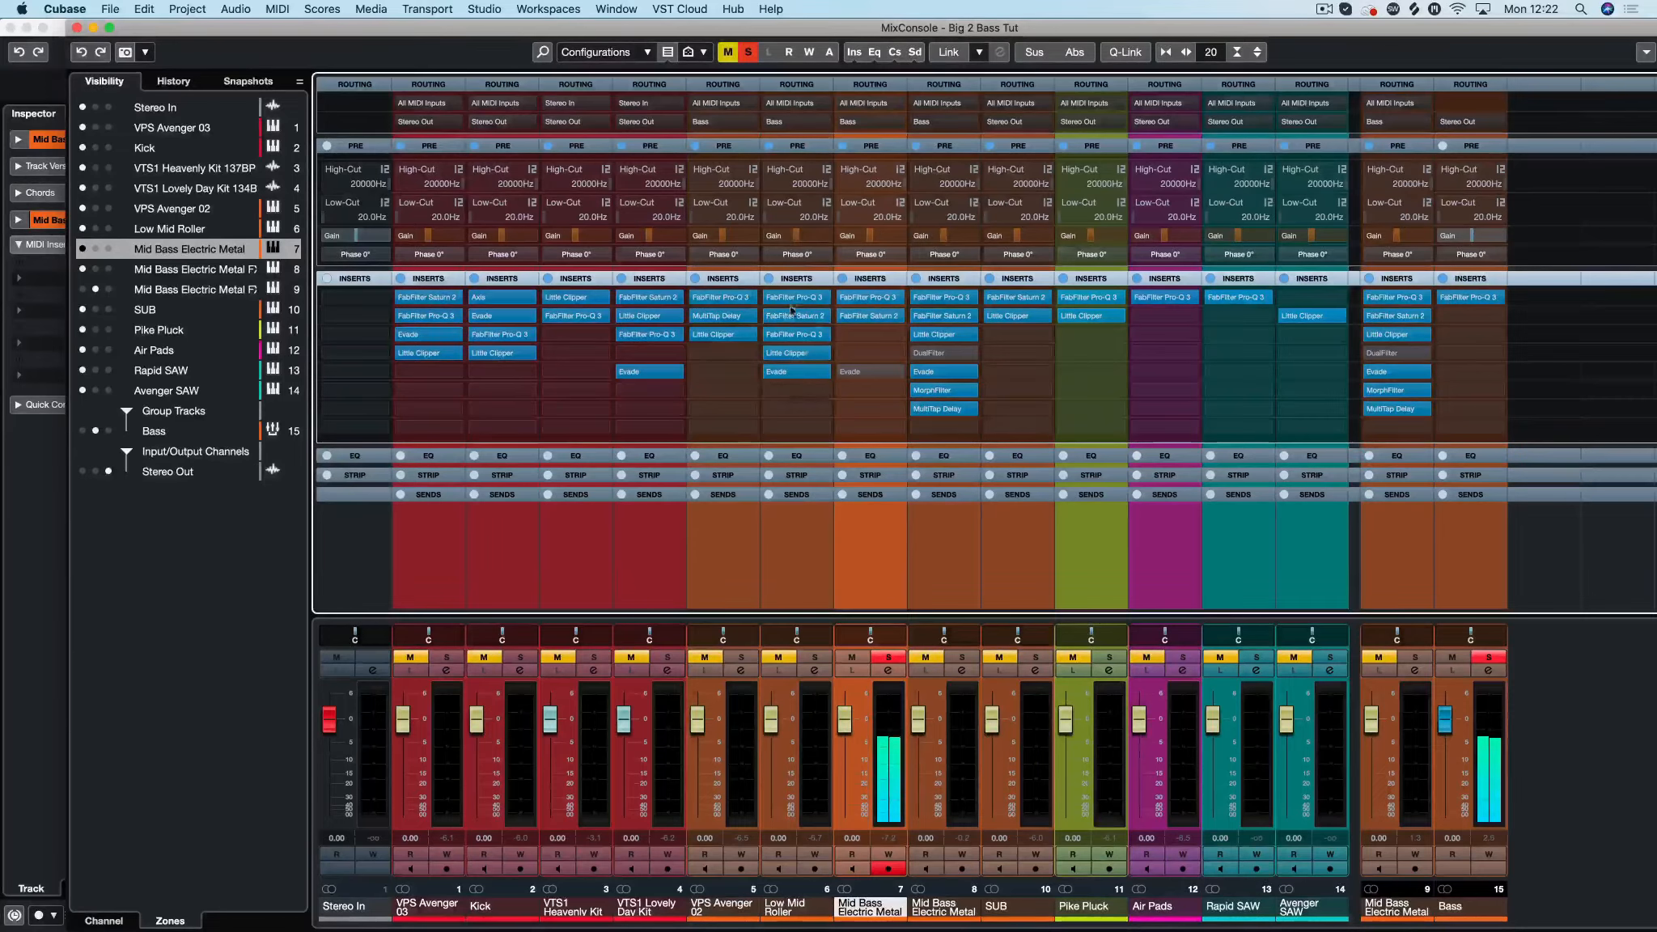
Step: Solo Low Mid Roller alongside Mid Bass Electric Metal and compare Evade on and off, leaving Evade active
left_click(813, 657)
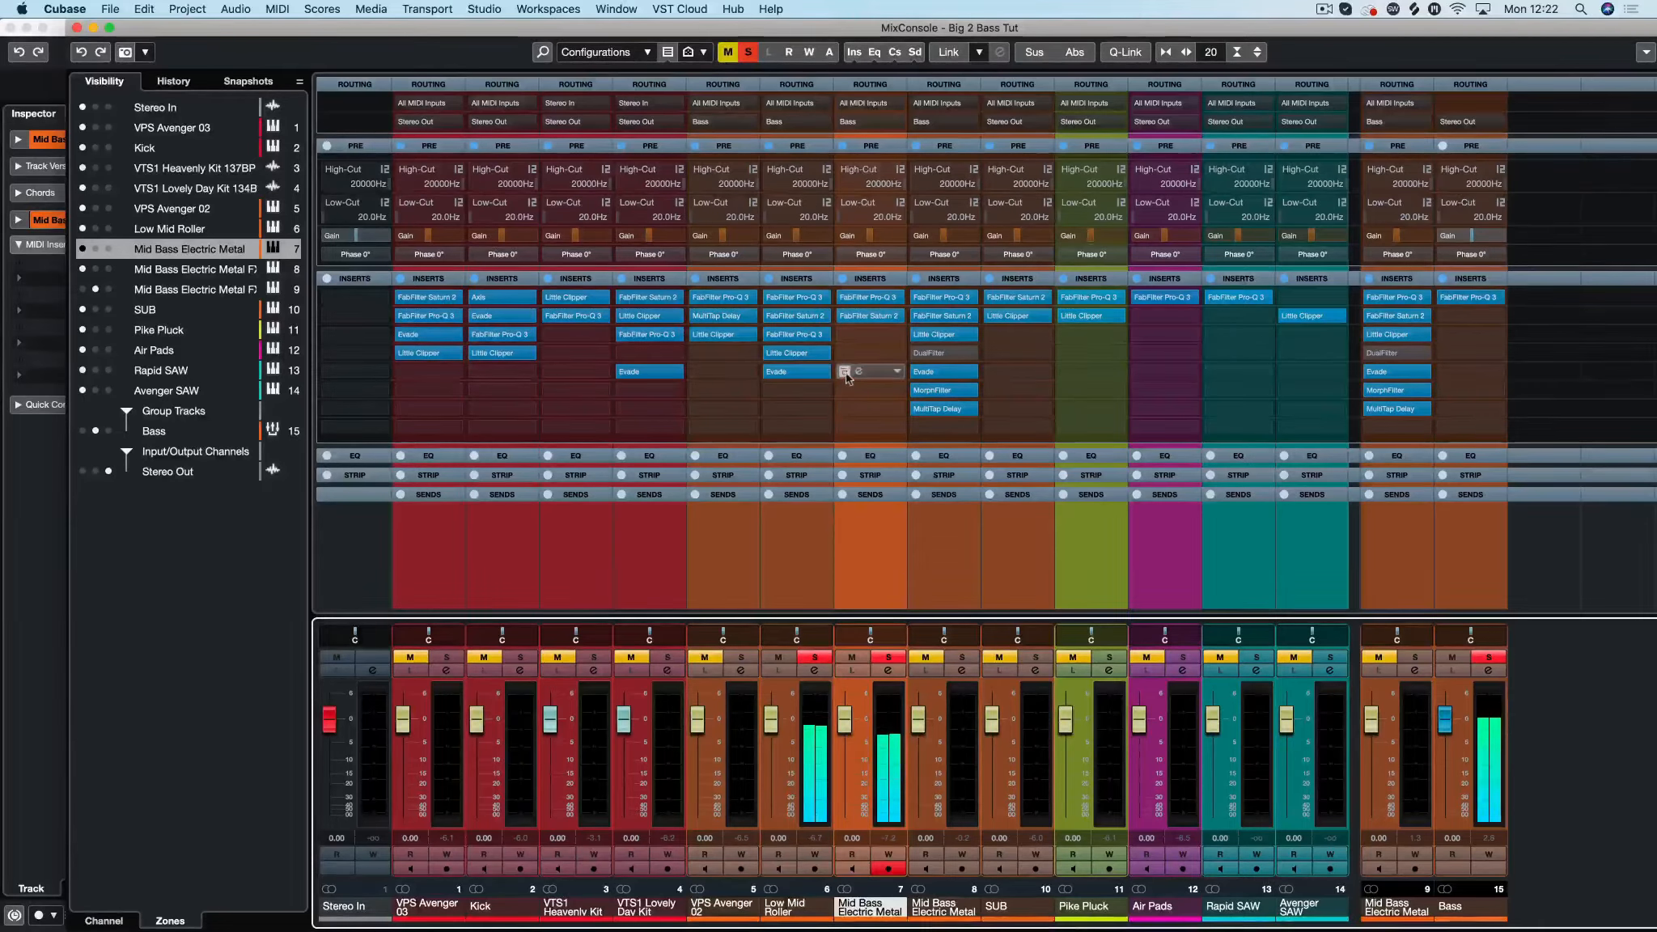
left_click(846, 372)
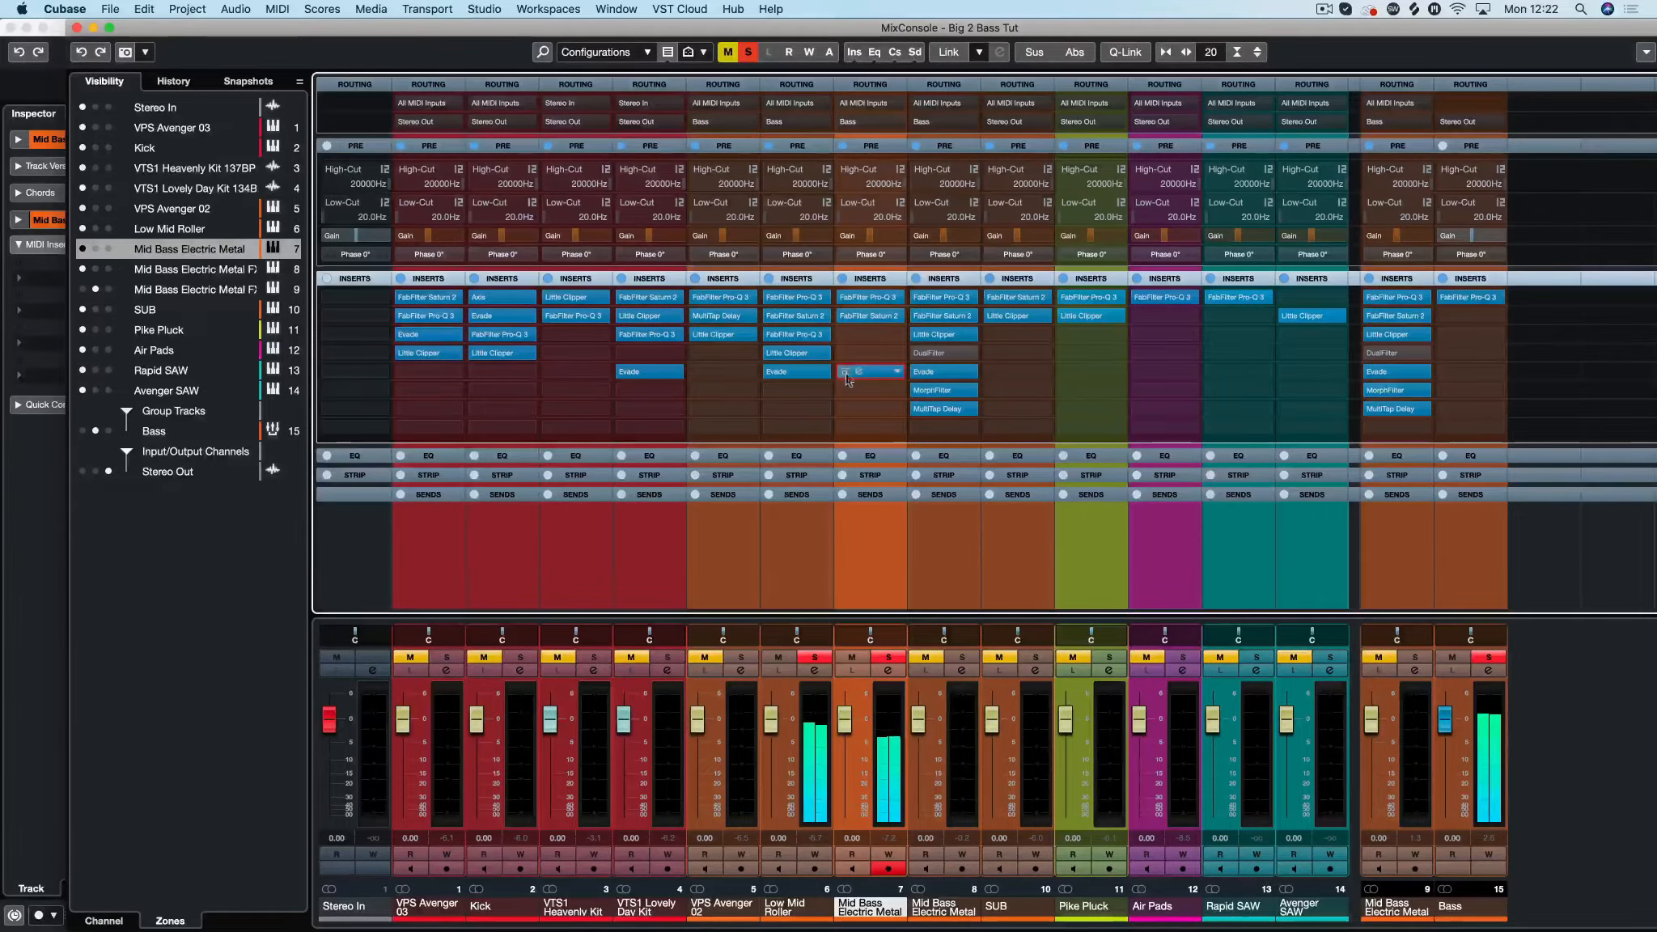
left_click(846, 372)
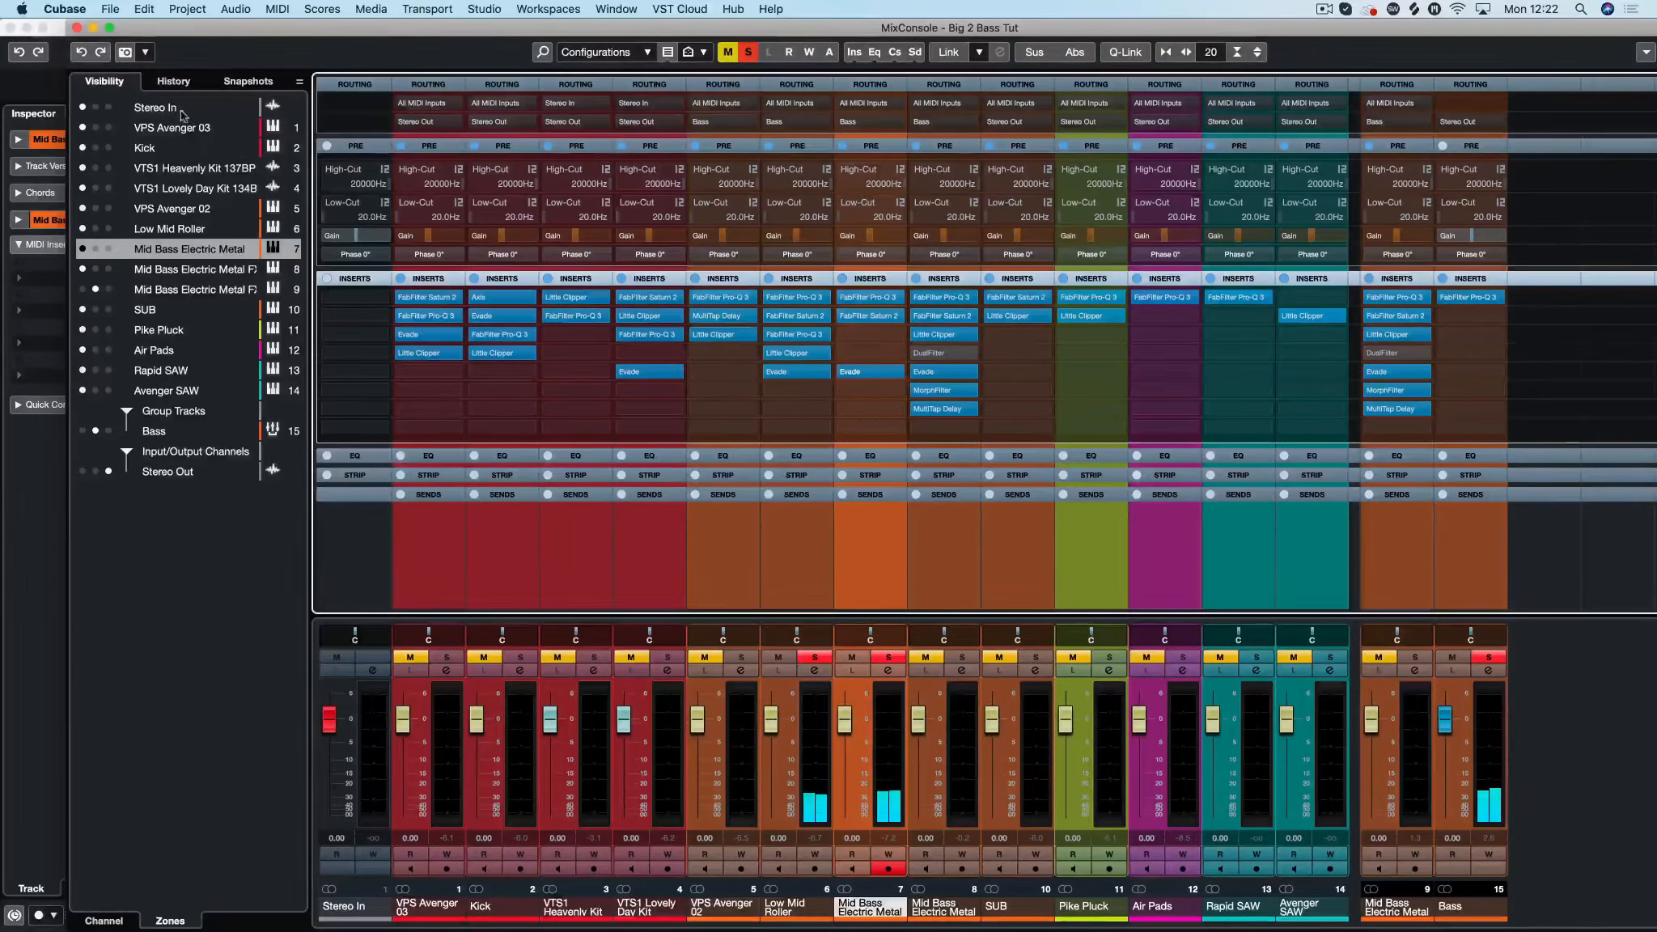
Step: Insert the SYS Gain plug-in in the third insert slot of the Mid Bass Electric Metal channel
left_click(77, 28)
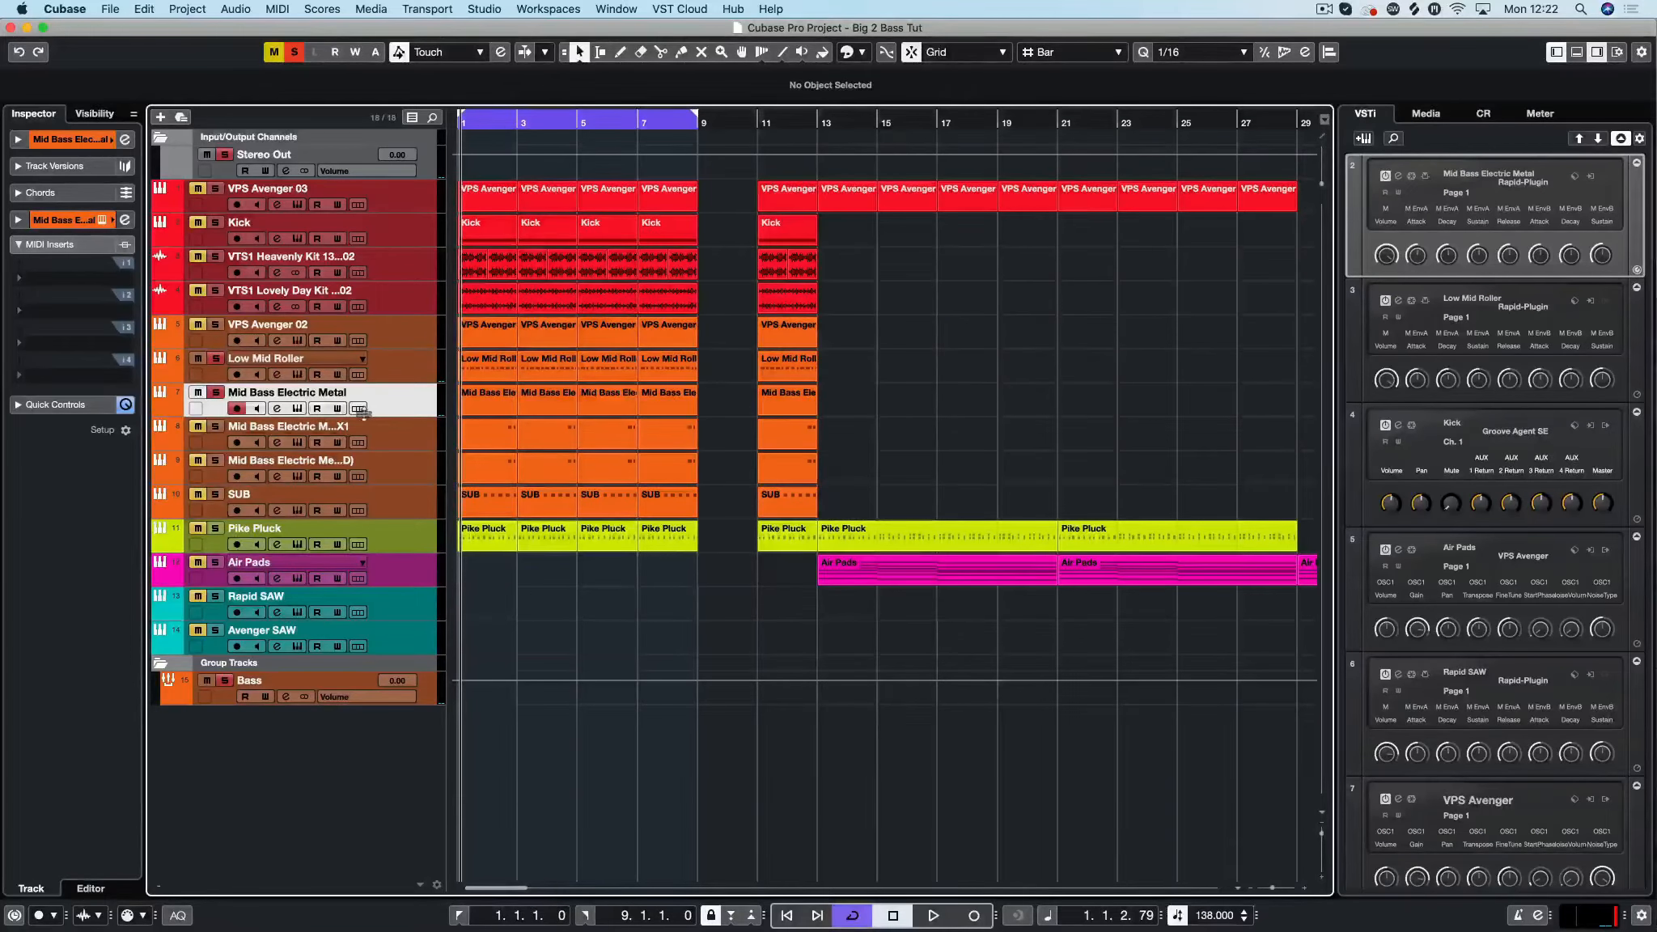
key("F3")
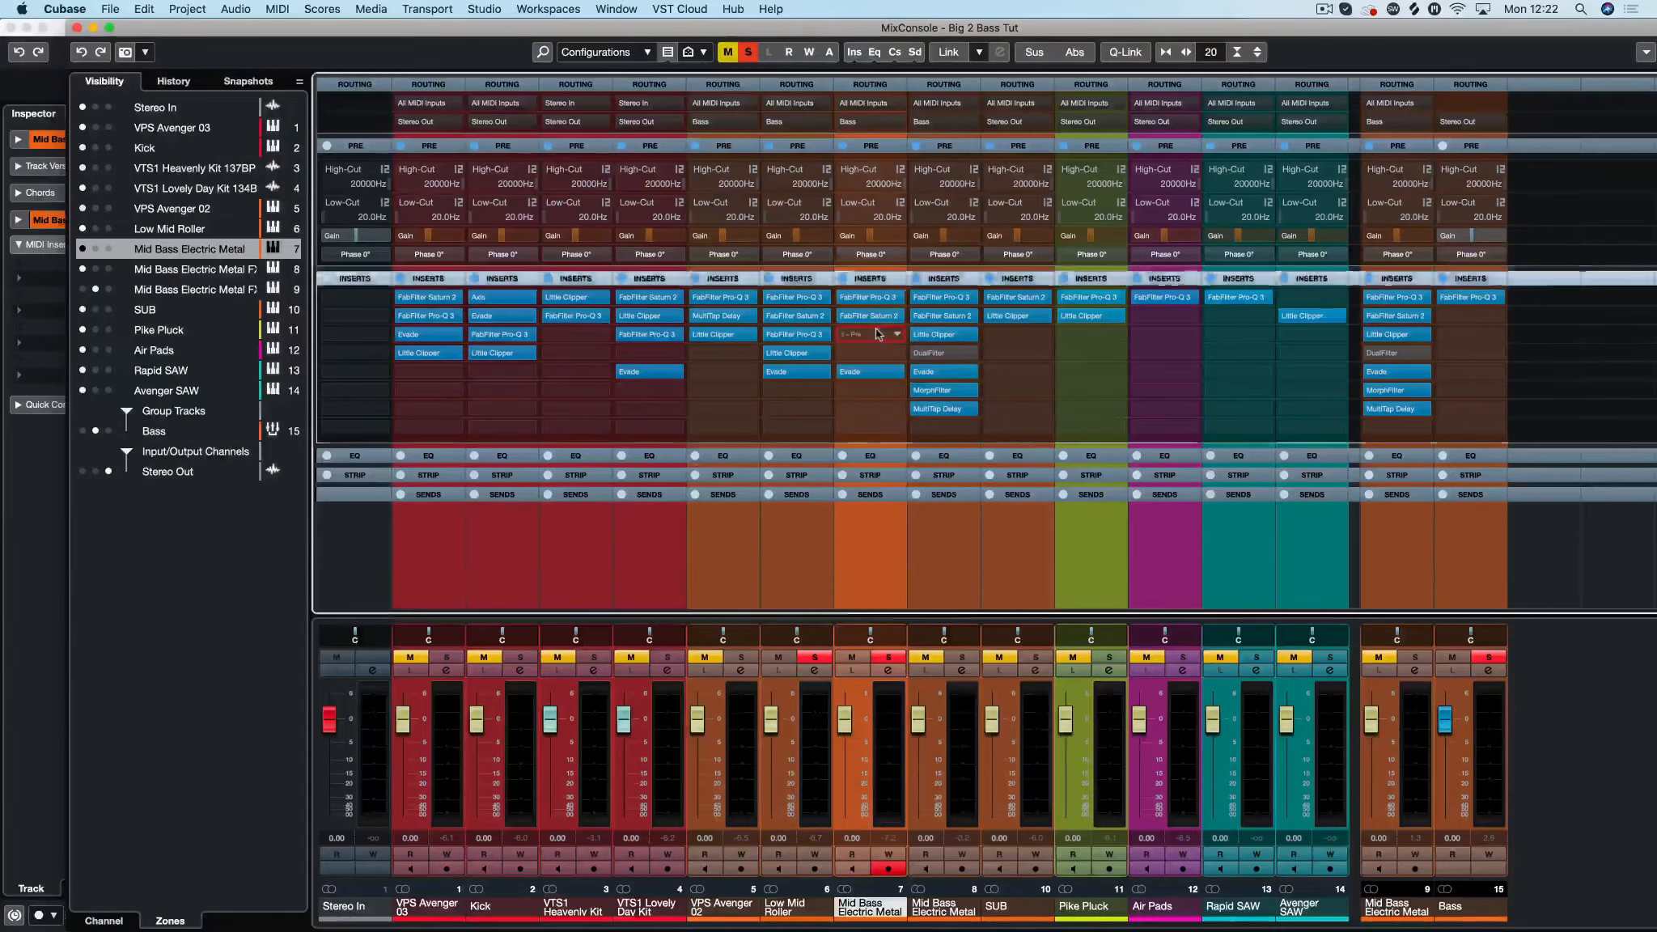
left_click(884, 318)
type("gain")
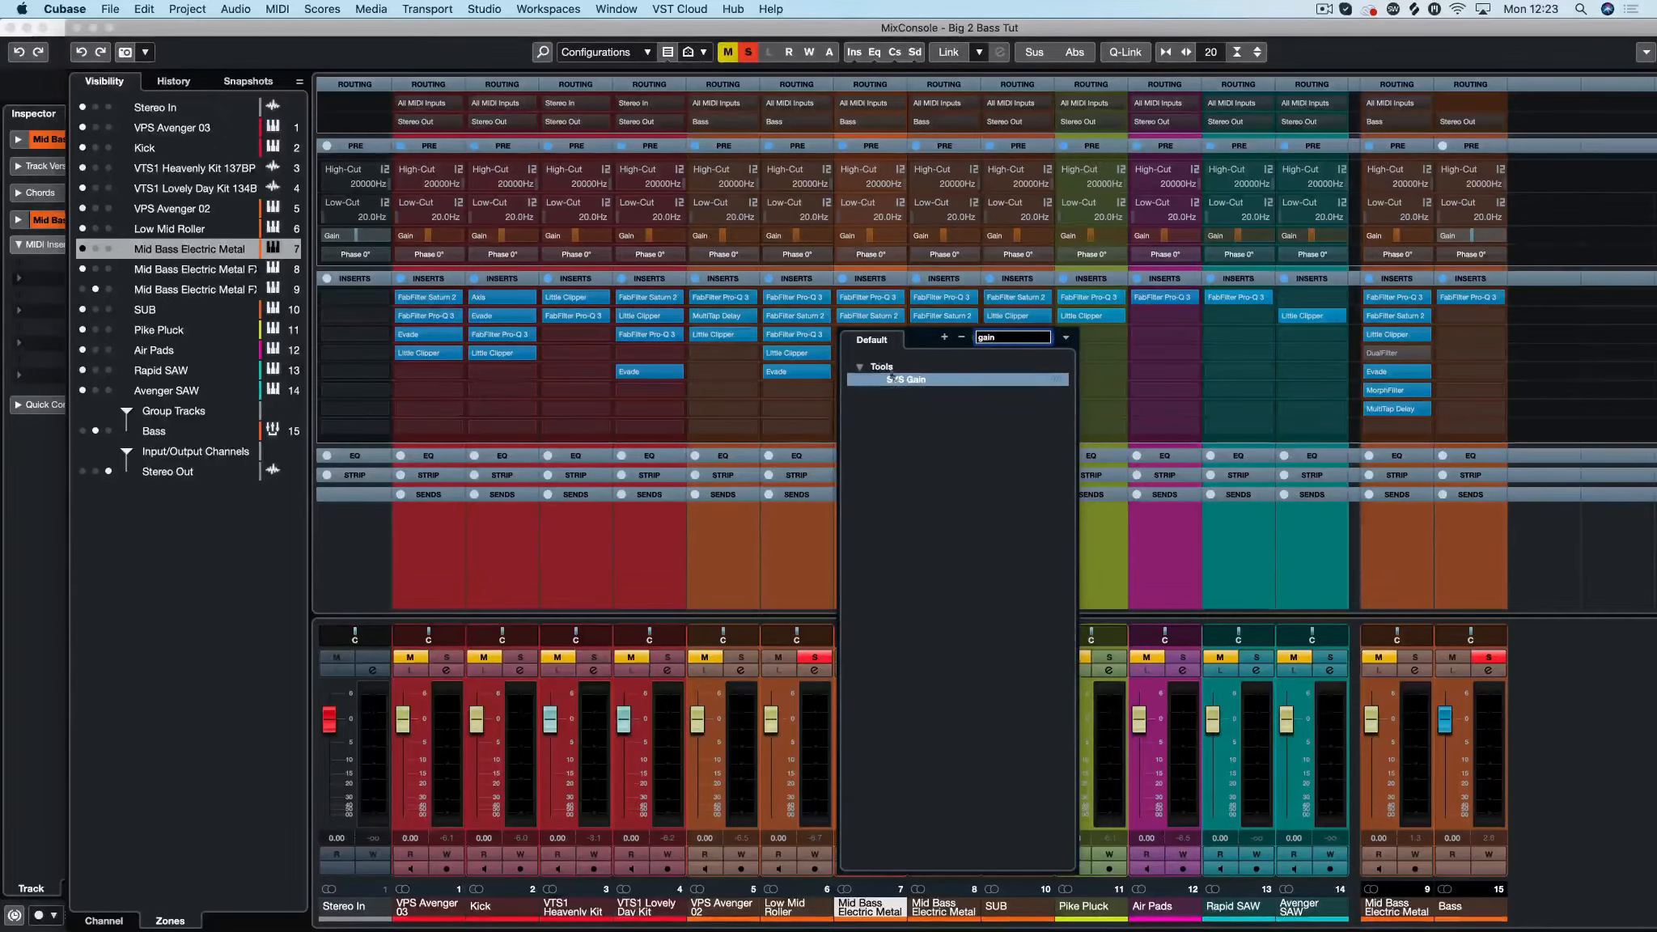
left_click(891, 379)
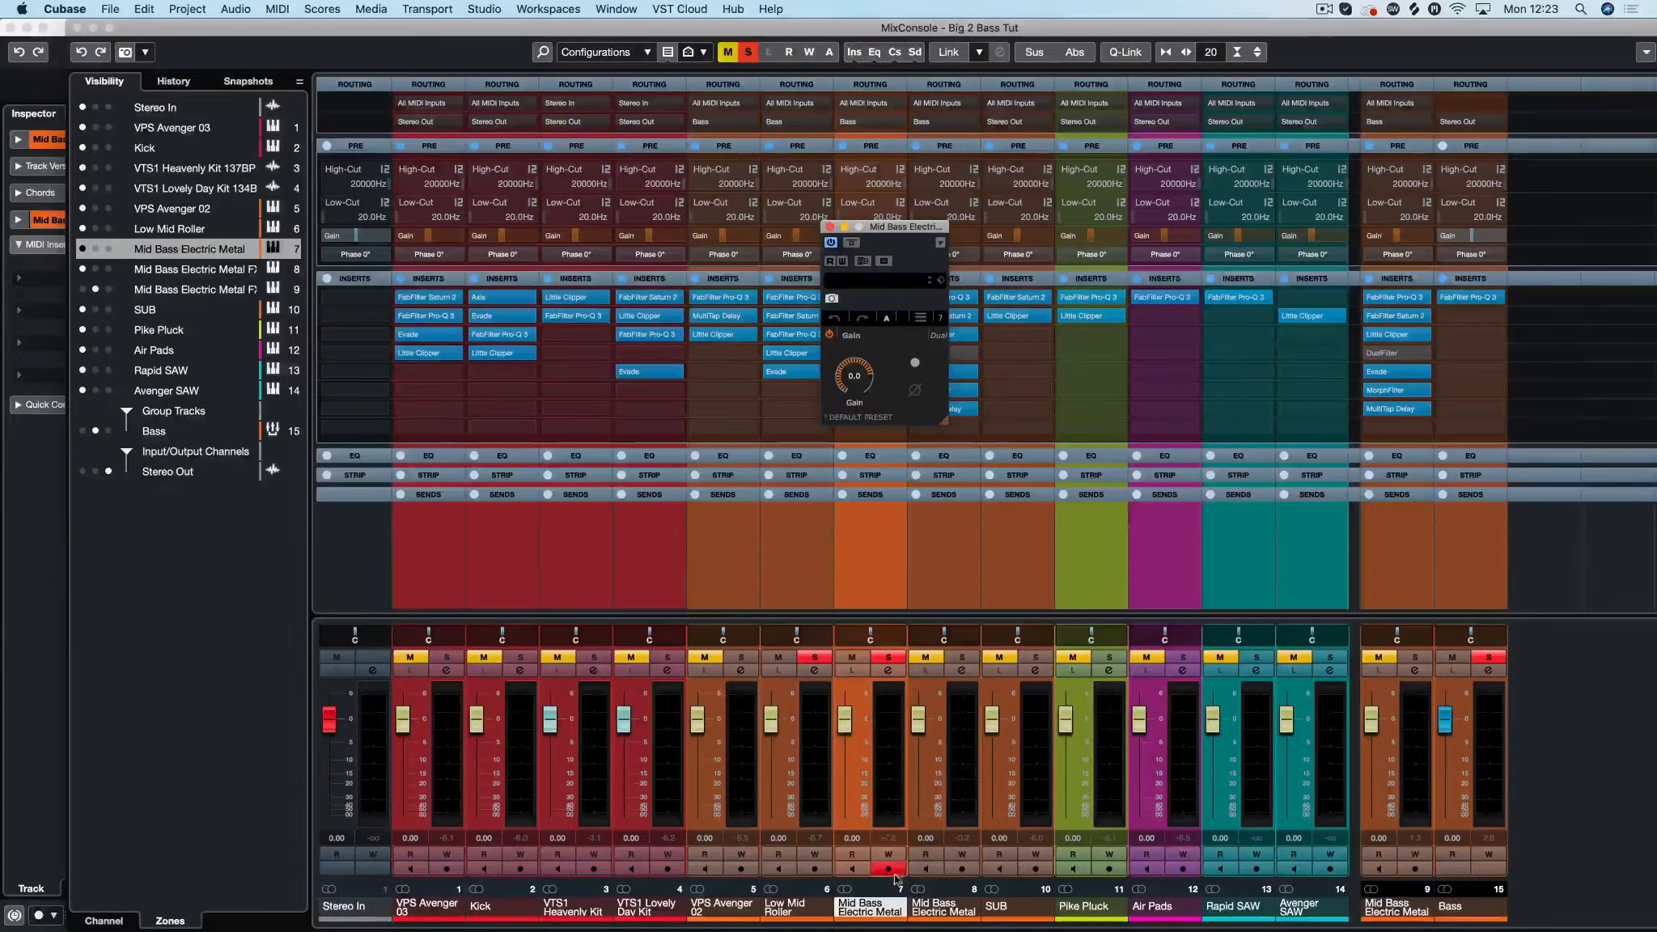
Step: Start playback, unsolo Low Mid Roller, and reset the peak meter reading of Mid Bass Electric Metal
key("space")
left_click(816, 658)
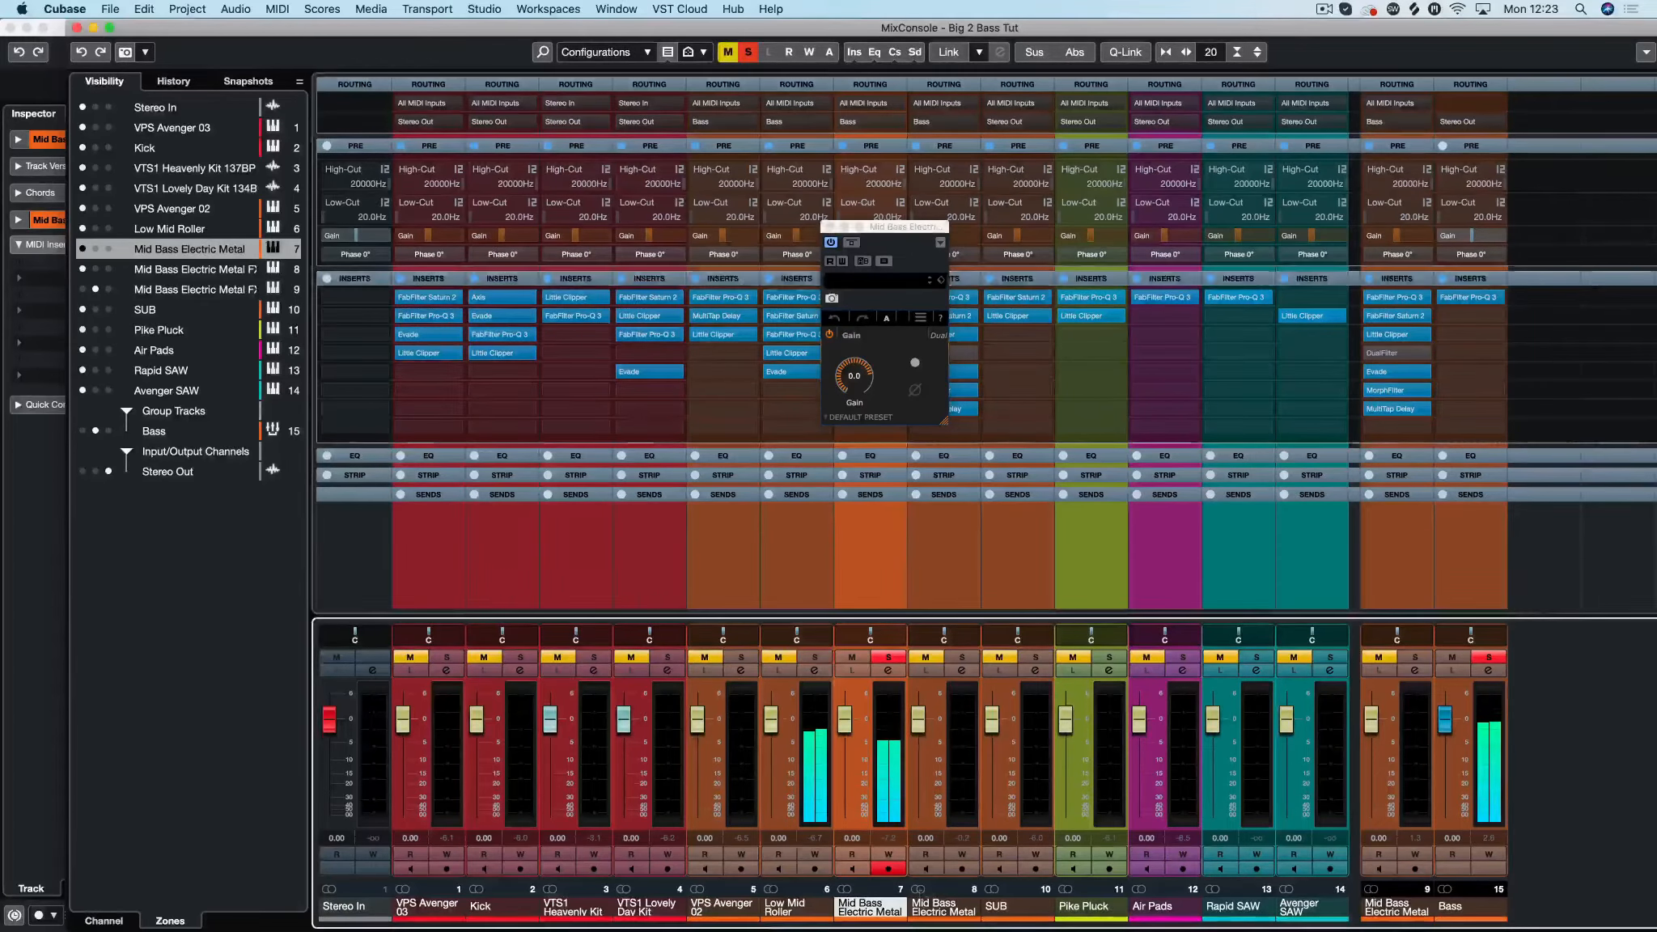
left_click(893, 838)
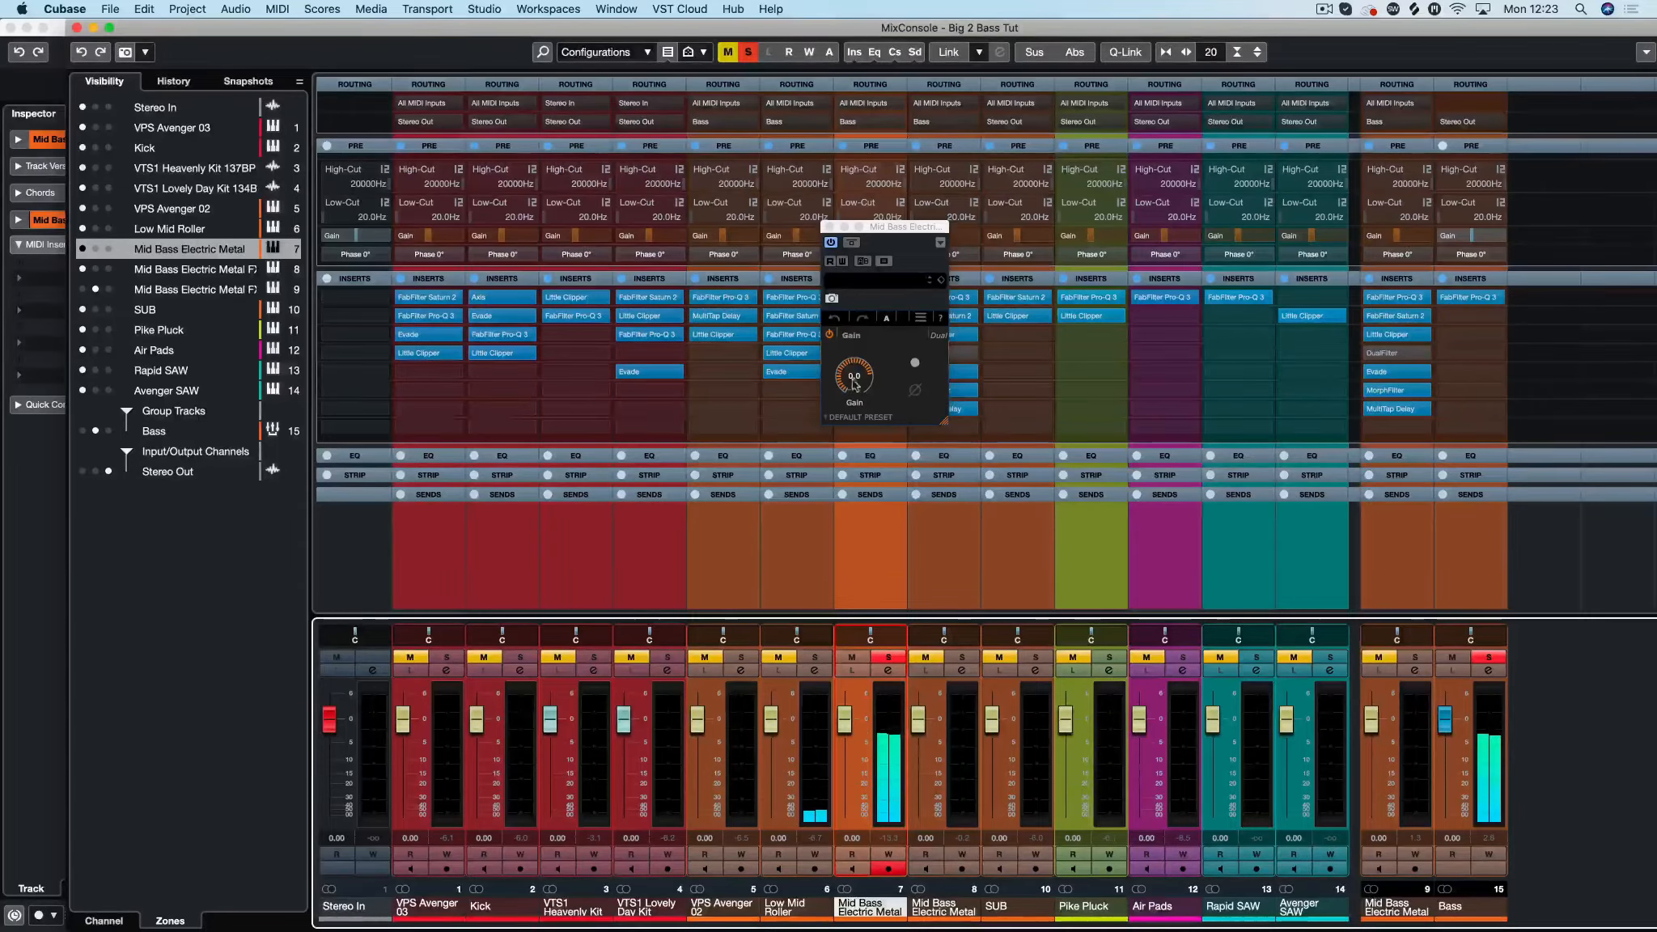
Step: Enlarge the SYS Gain plug-in window on Mid Bass Electric Metal and set its gain to 6.5 dB
left_click_drag(945, 421, 1133, 598)
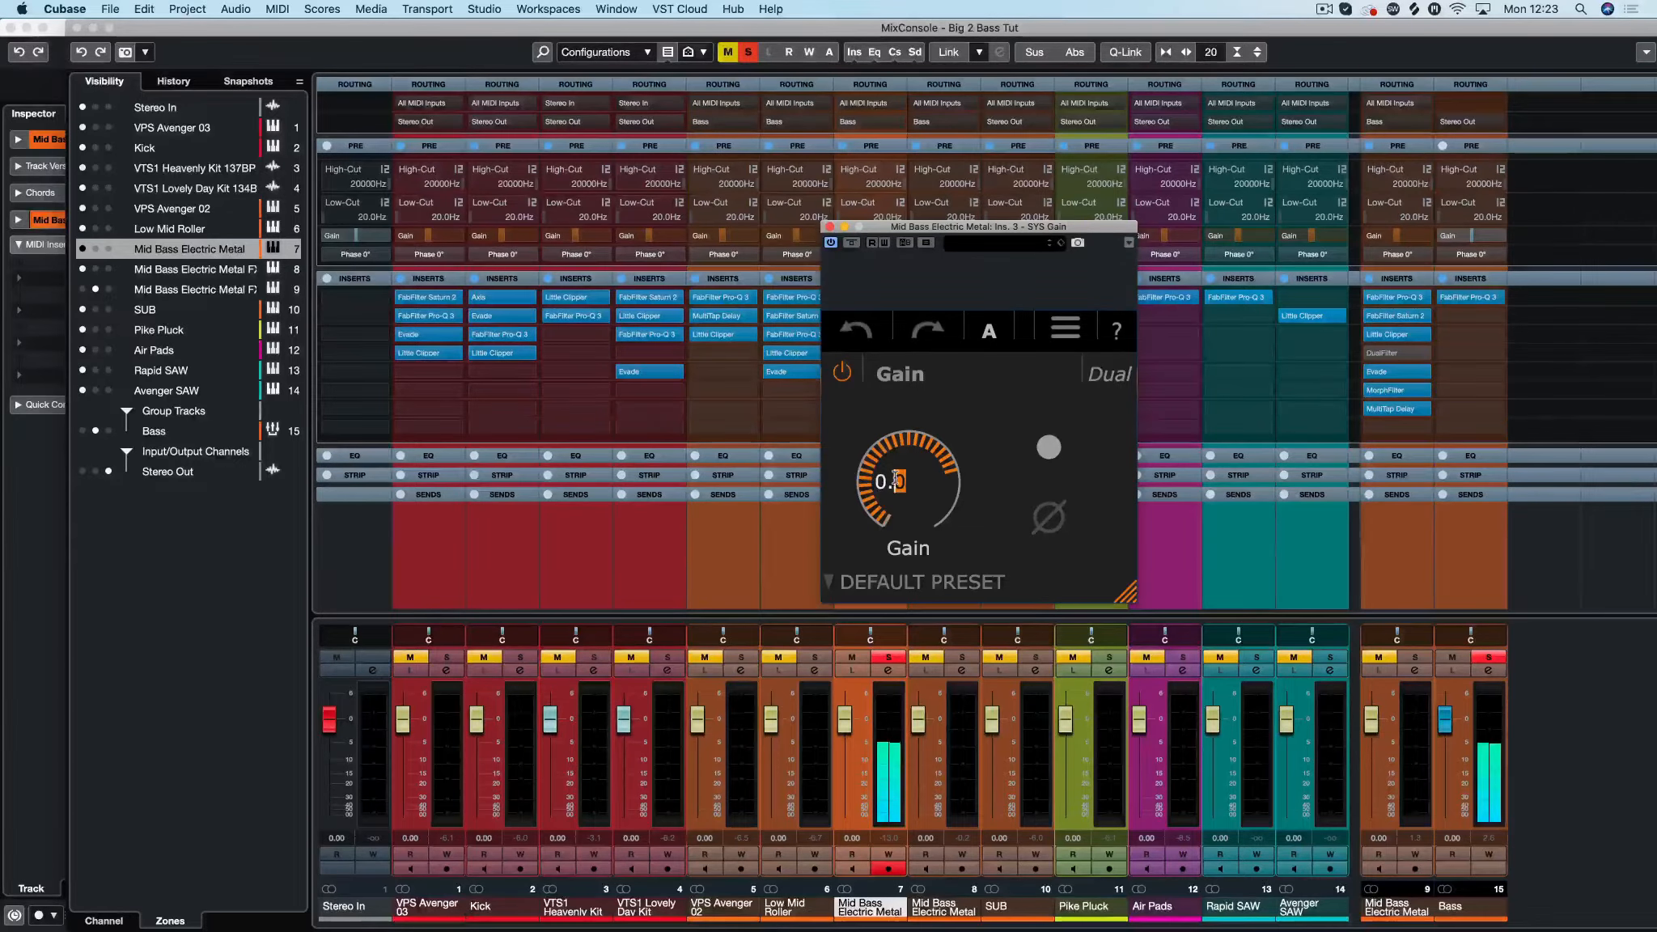
type("5")
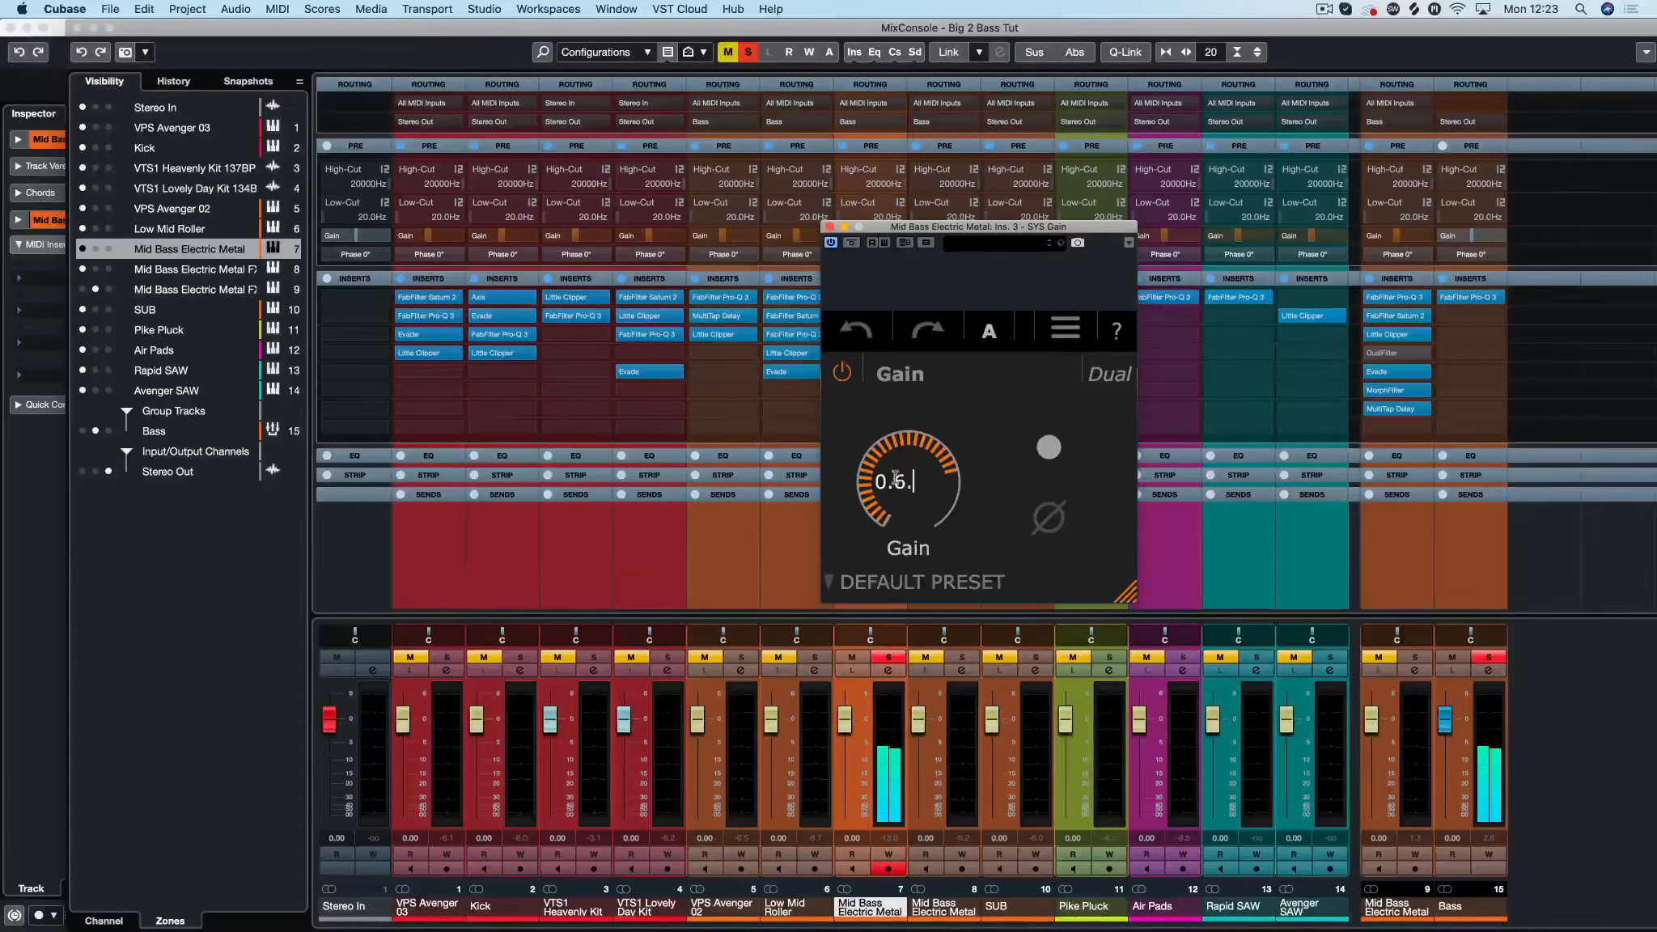
type("5")
key("super+a")
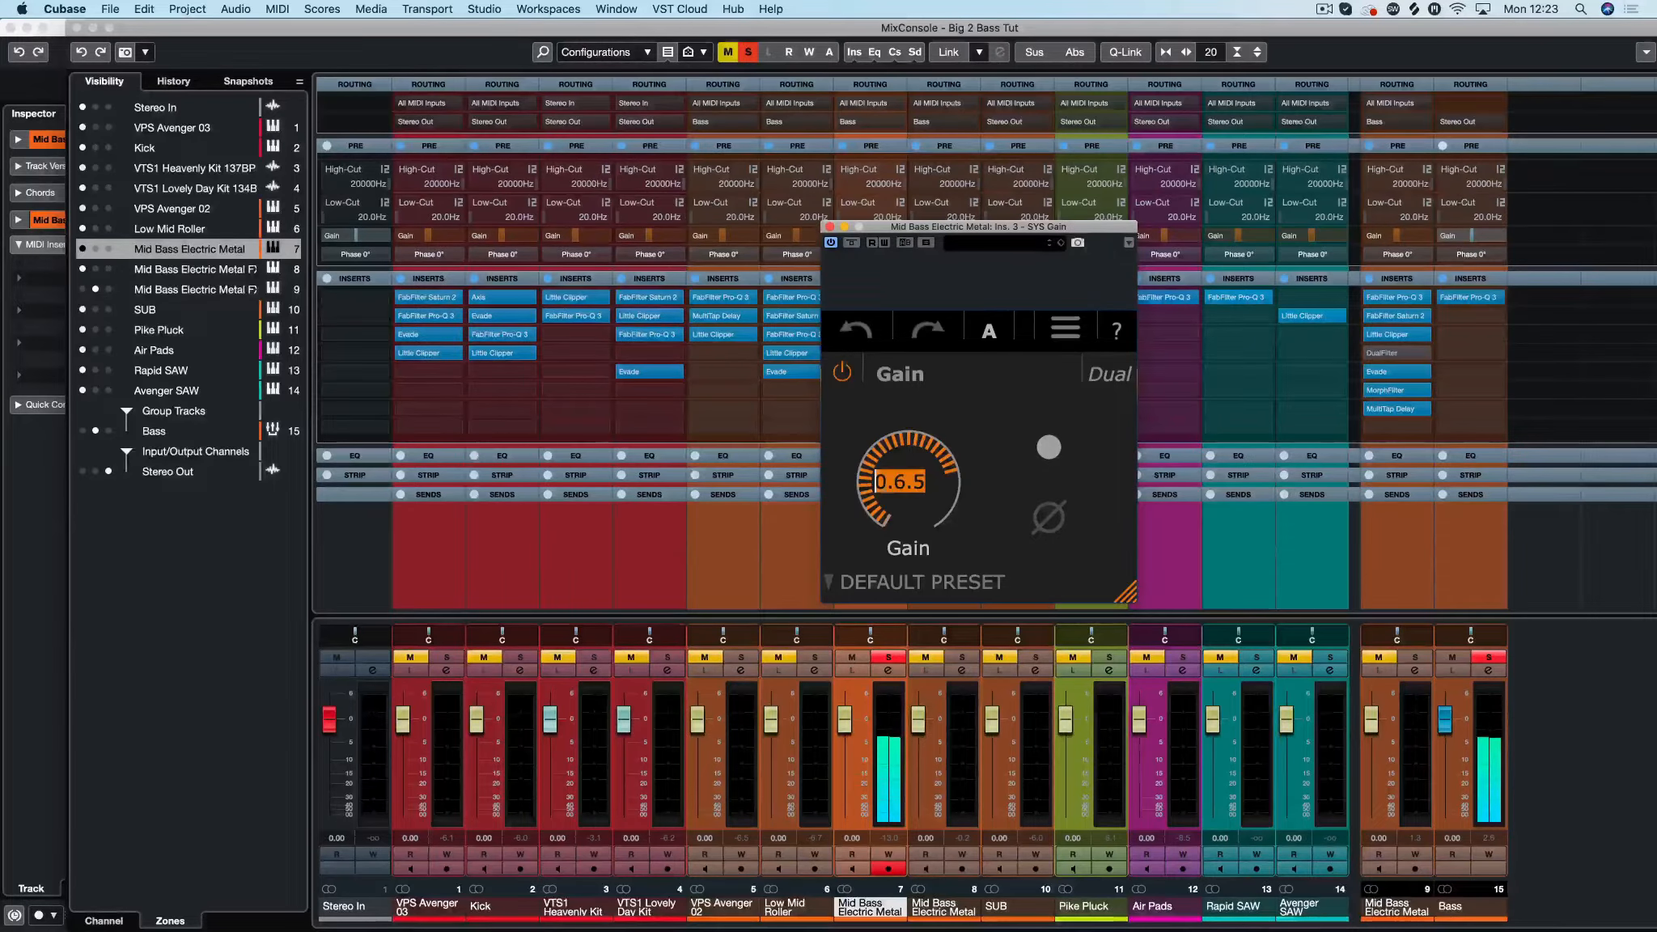
type("6.5")
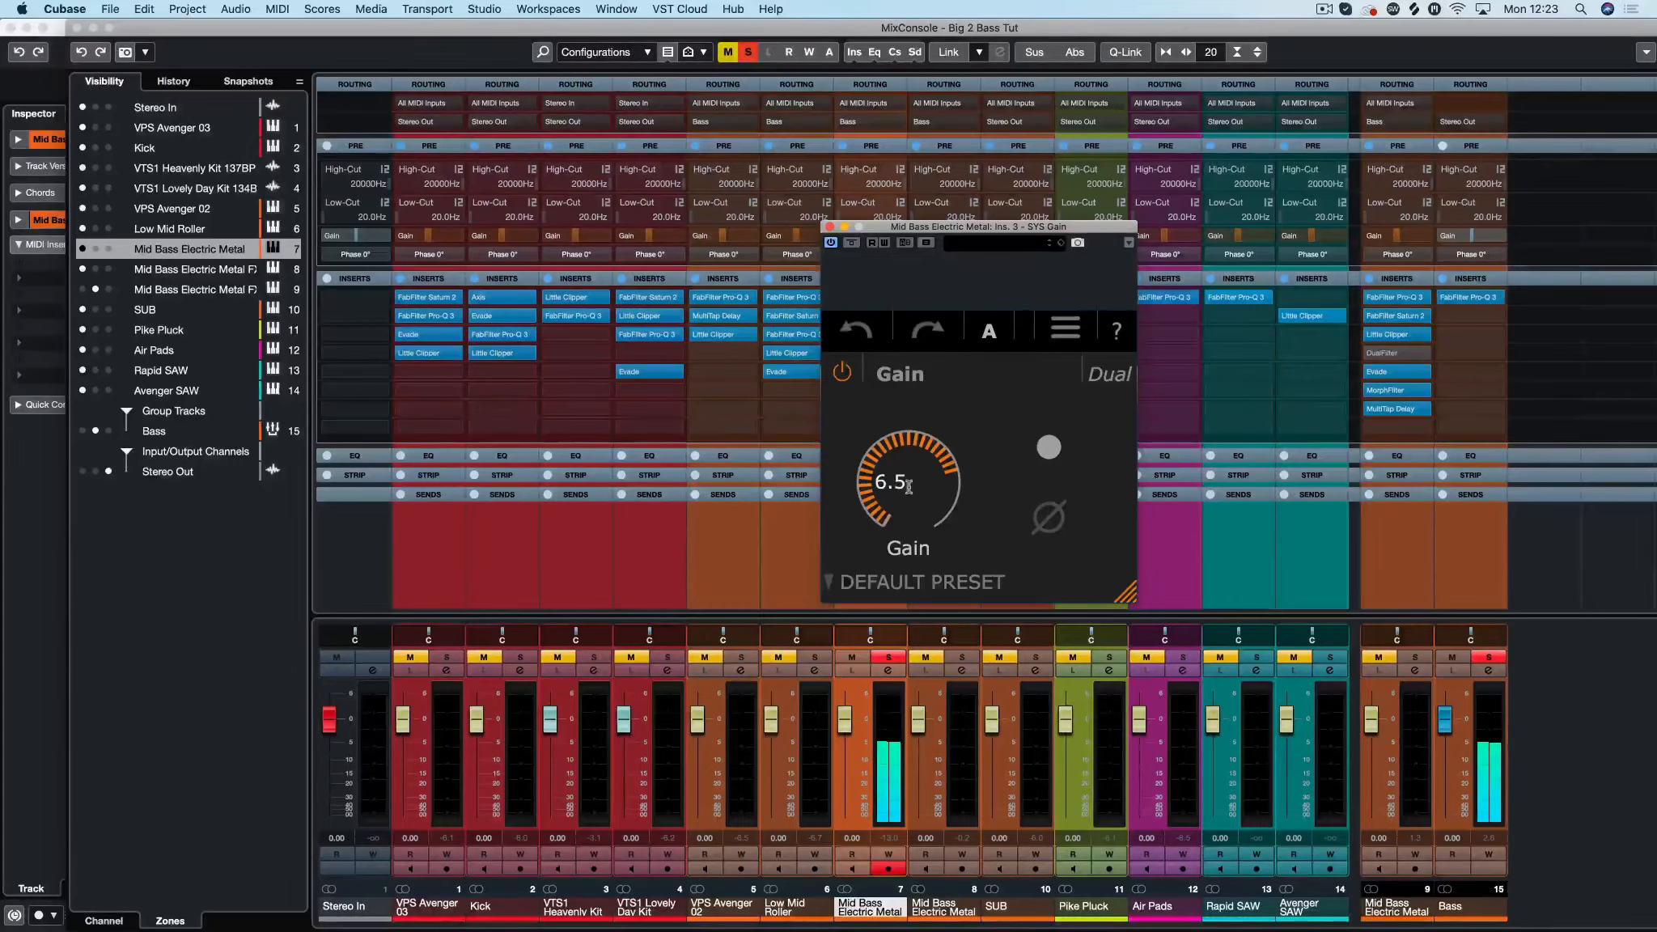
key("Return")
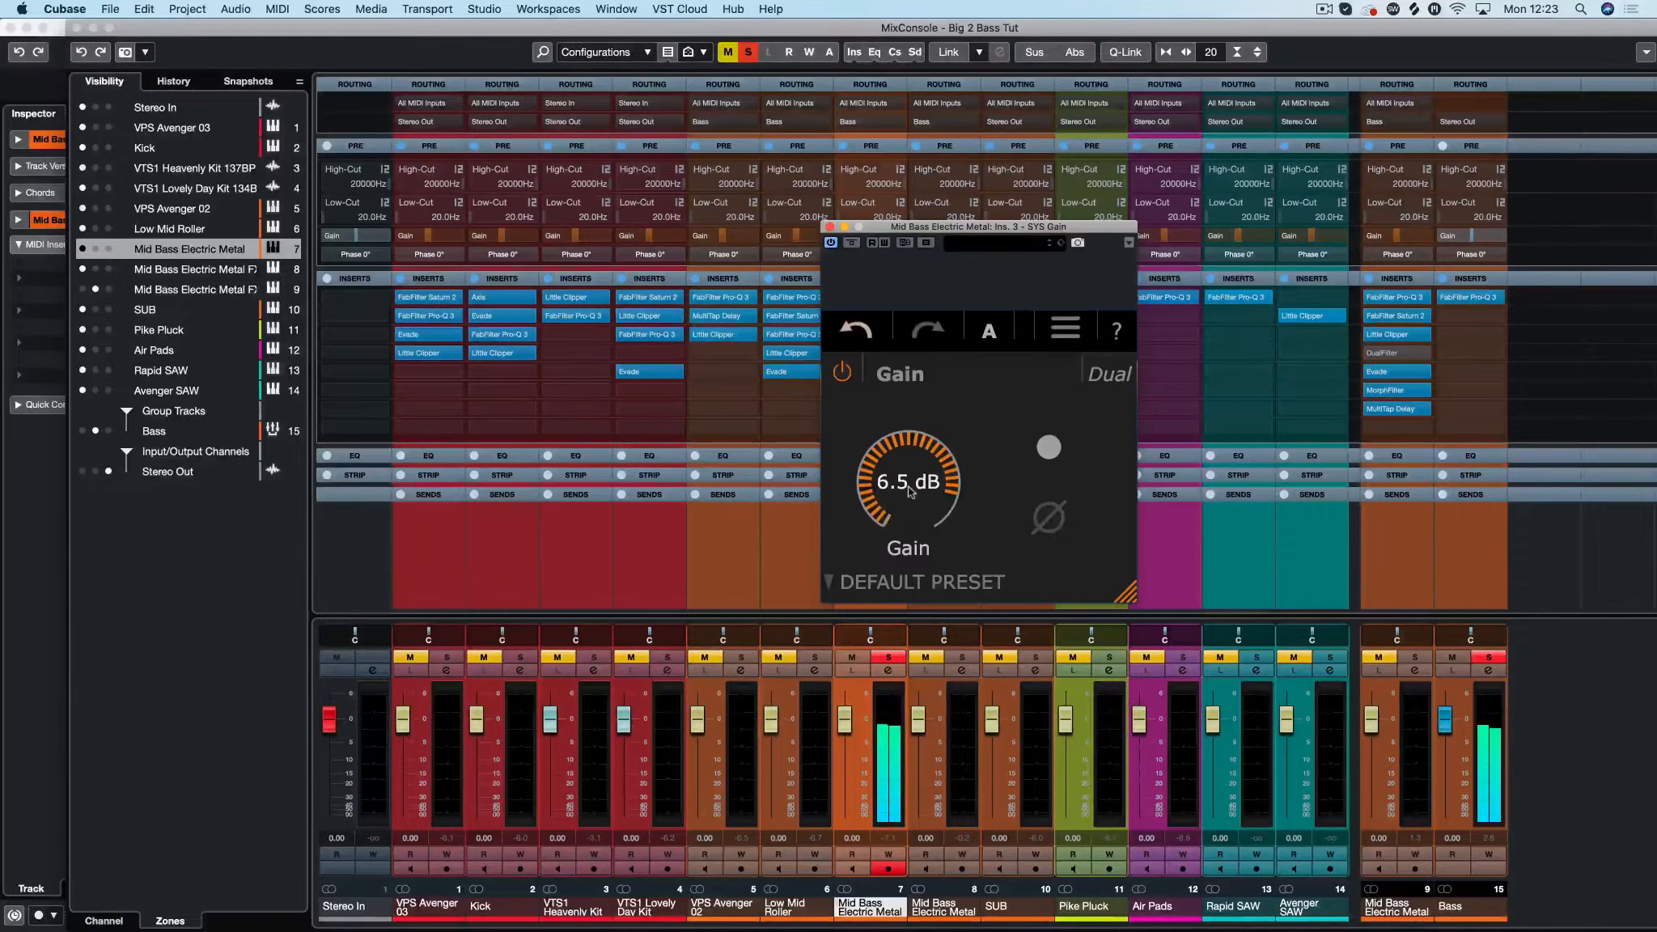
Step: Reset the peak meter reading of Mid Bass Electric Metal and close the SYS Gain window
left_click(889, 841)
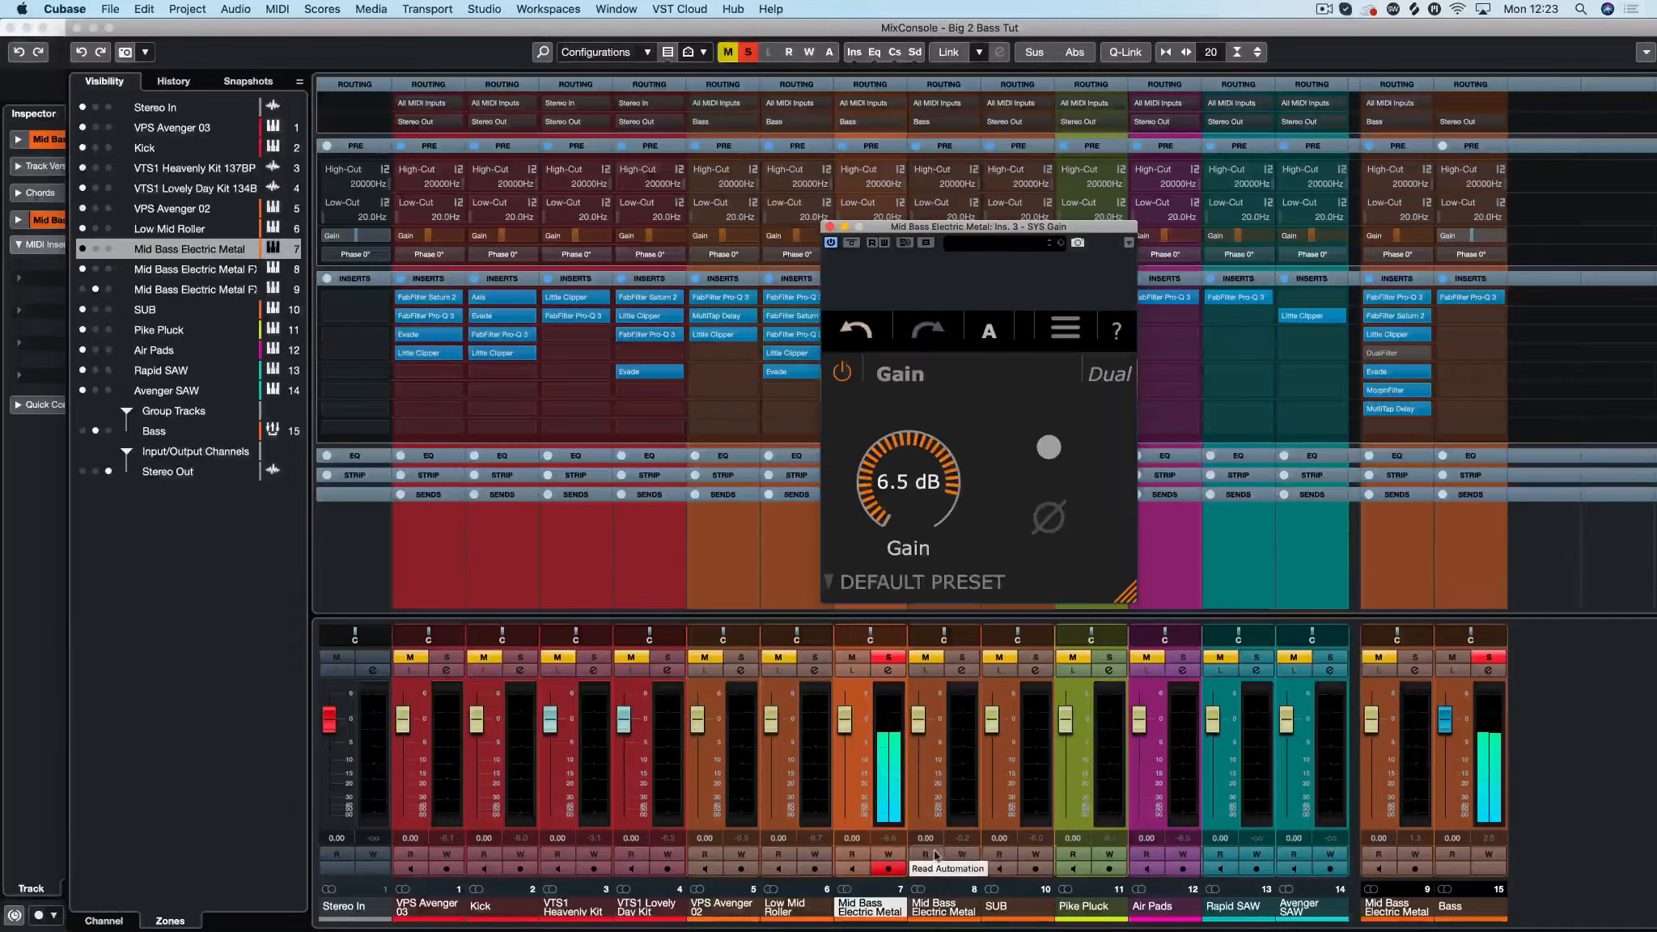
left_click(830, 227)
scroll(931, 716, "up", 1)
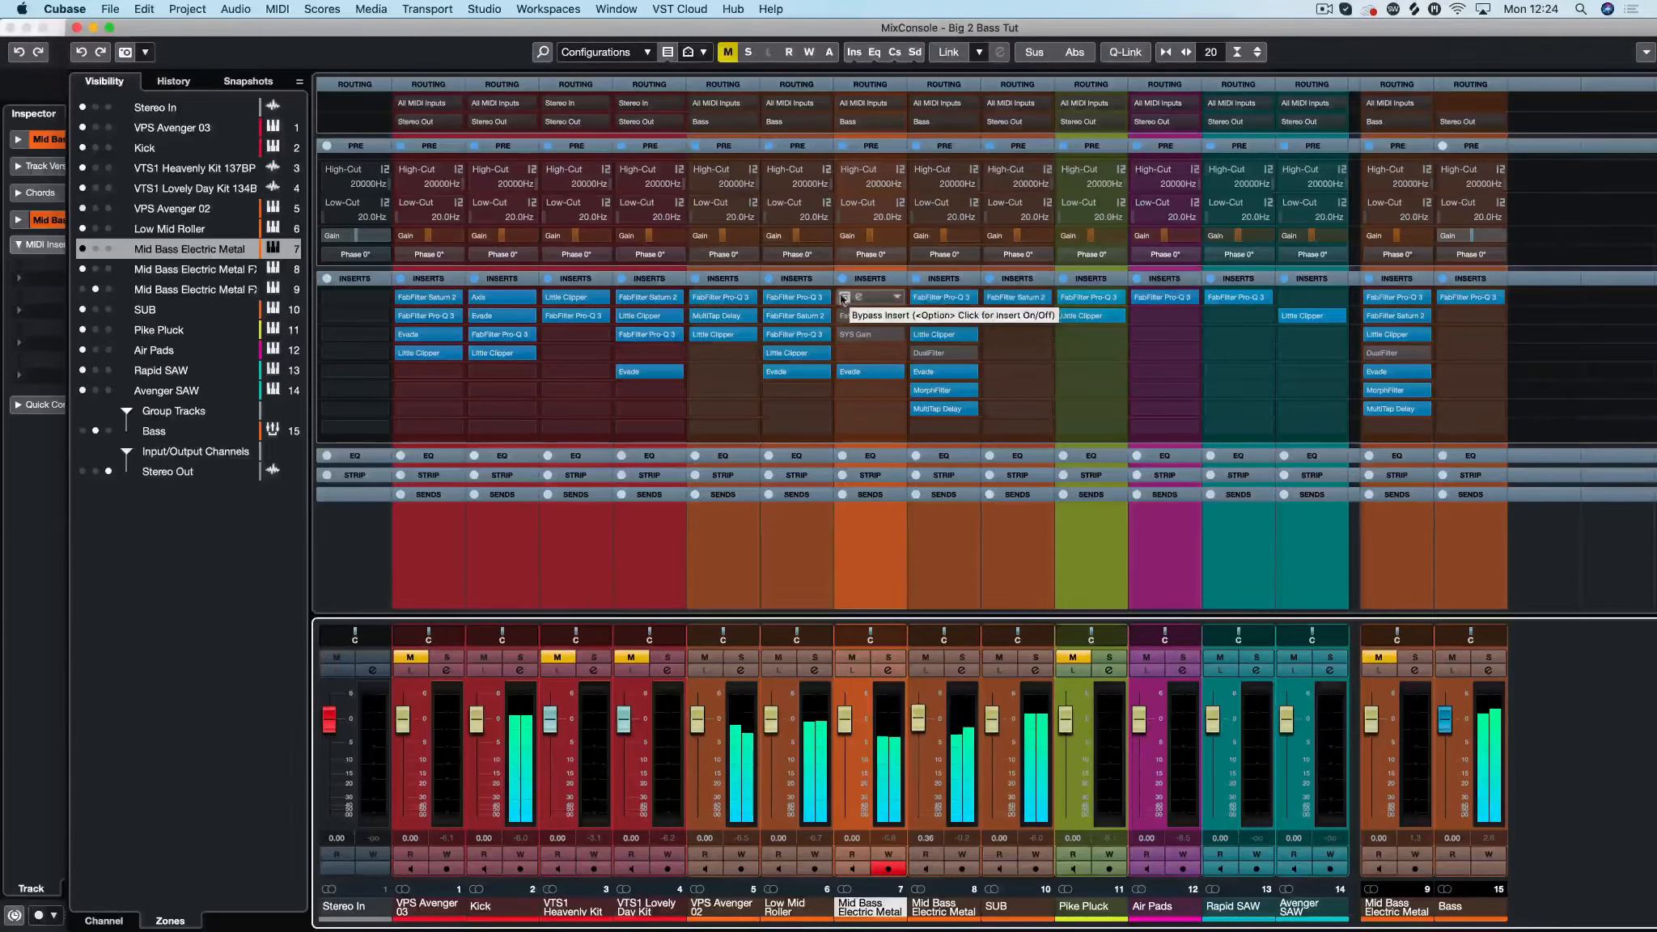
Step: Compare Mid Bass Electric Metal in the mix with its Pro-Q 3 and Saturn 2 inserts active, leaving both bypassed
left_click(843, 298)
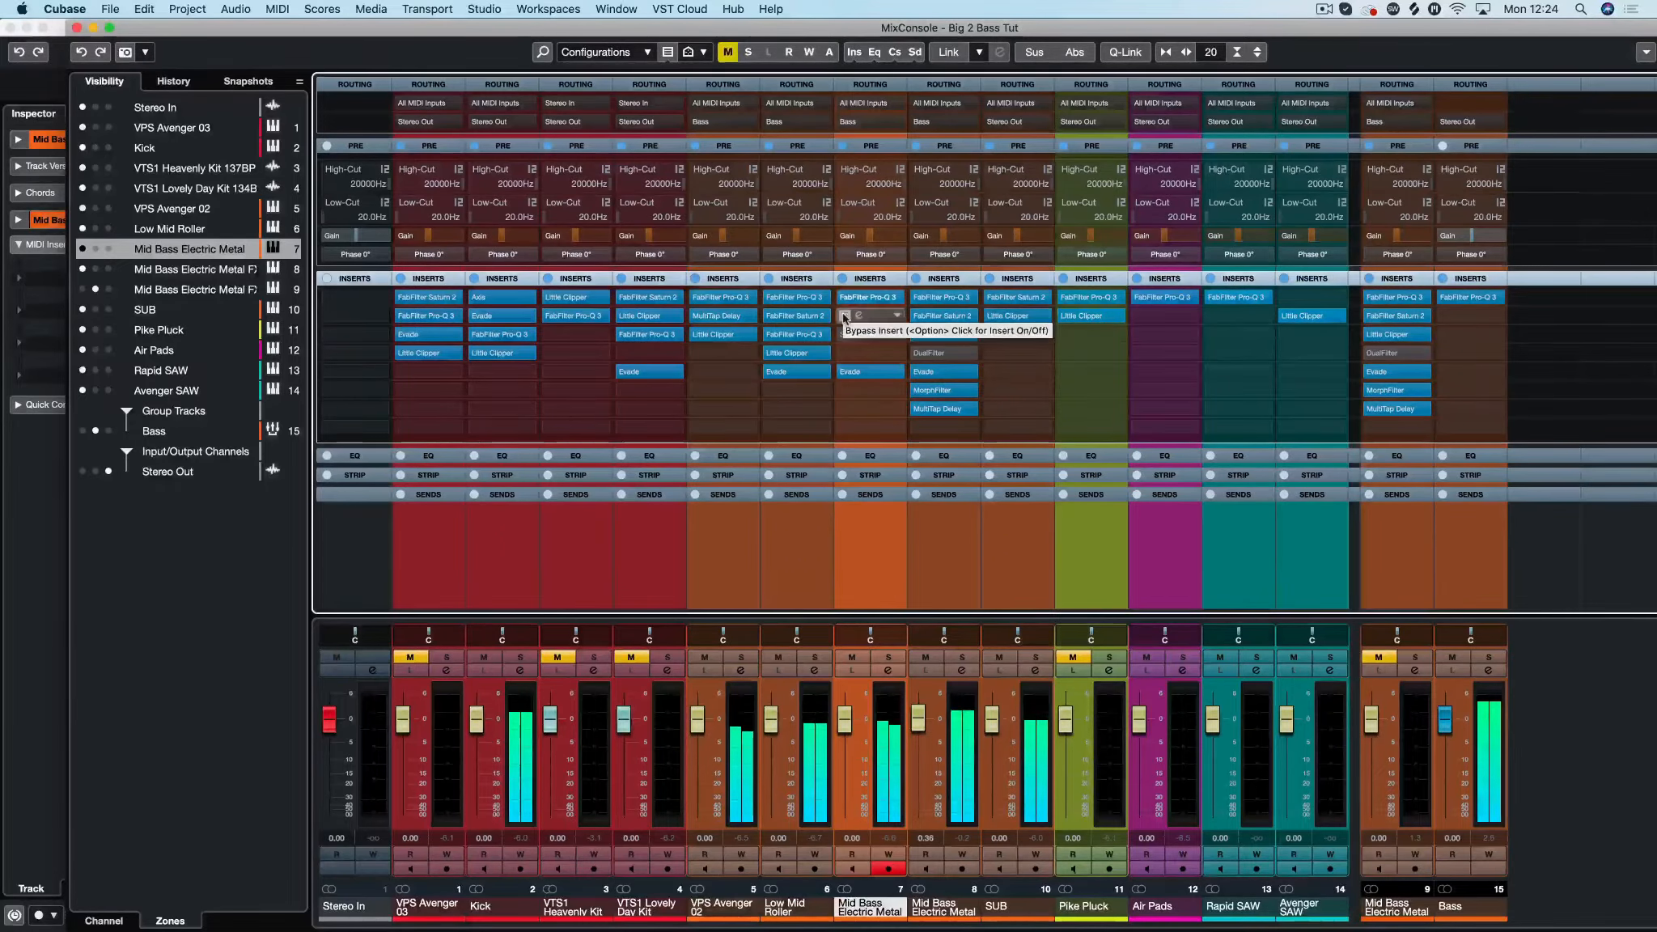
left_click(844, 318)
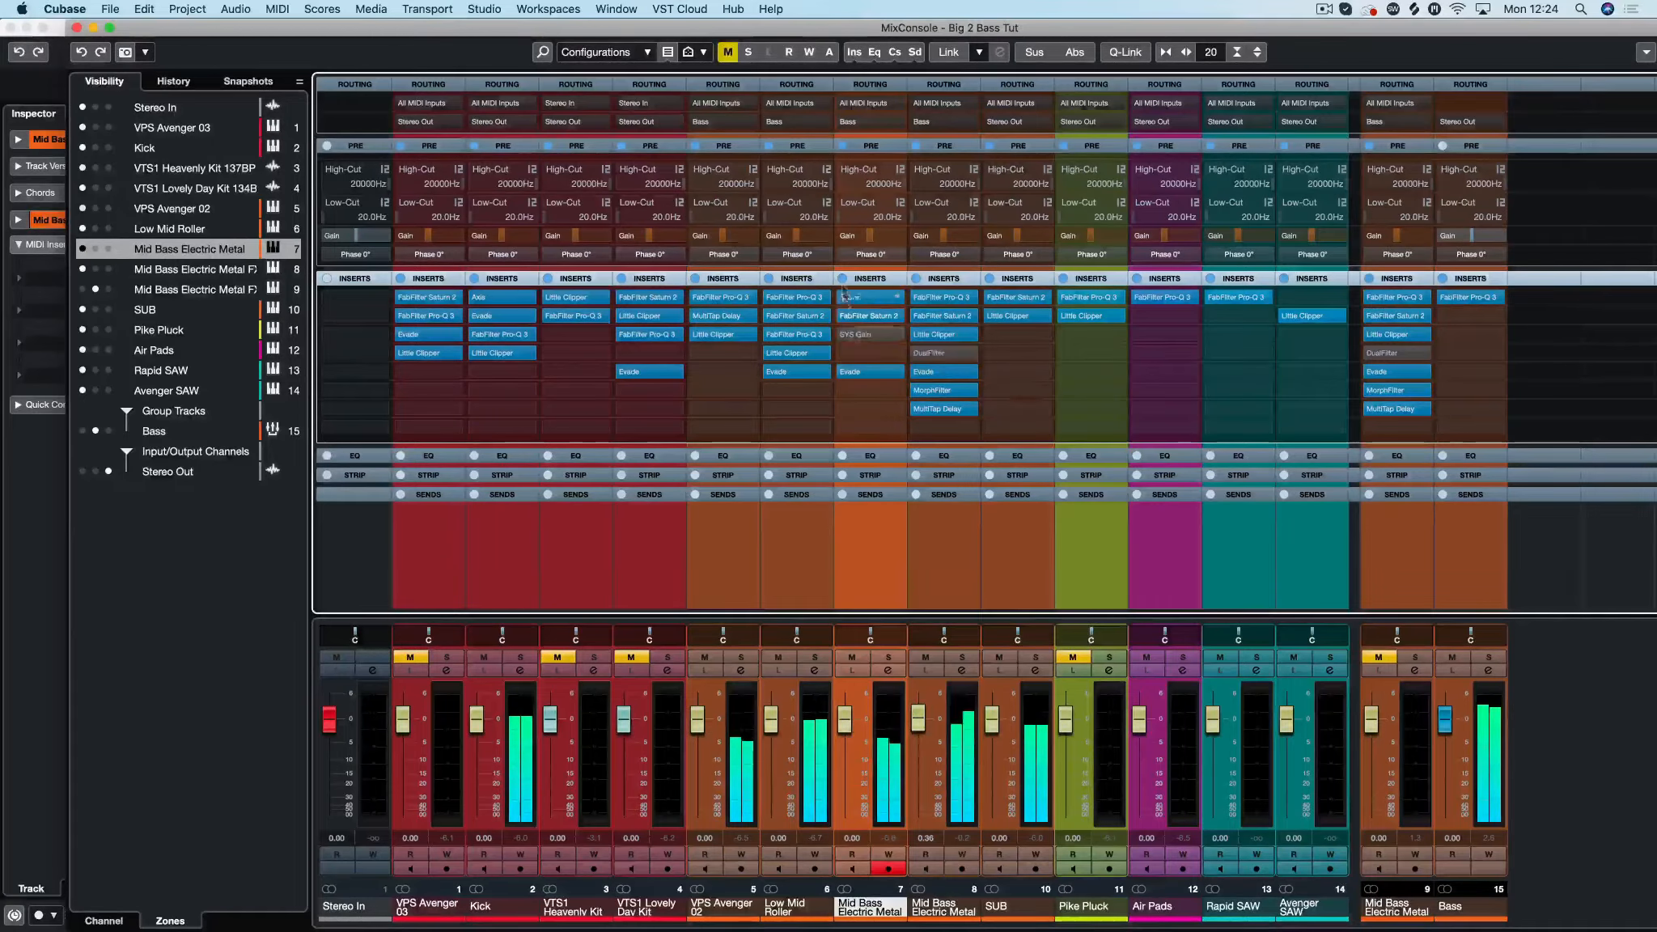
left_click(844, 299)
left_click(845, 317)
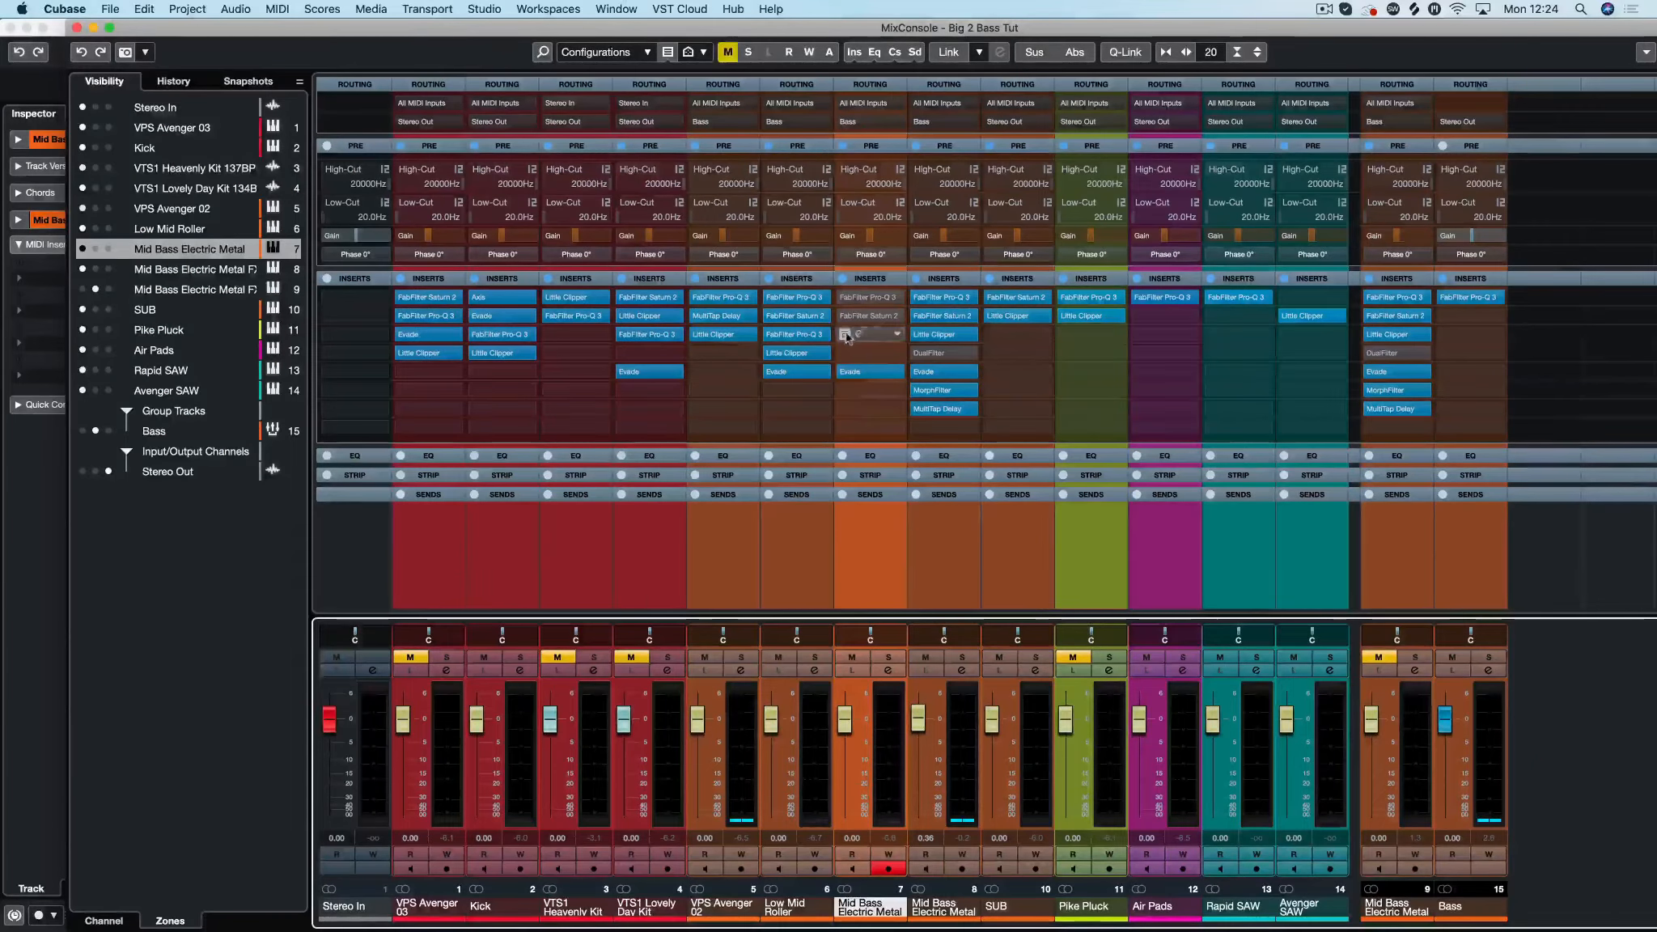
Step: Activate SYS Gain on Mid Bass Electric Metal and play the mix, soloing the channel briefly to hear it alone
left_click(846, 334)
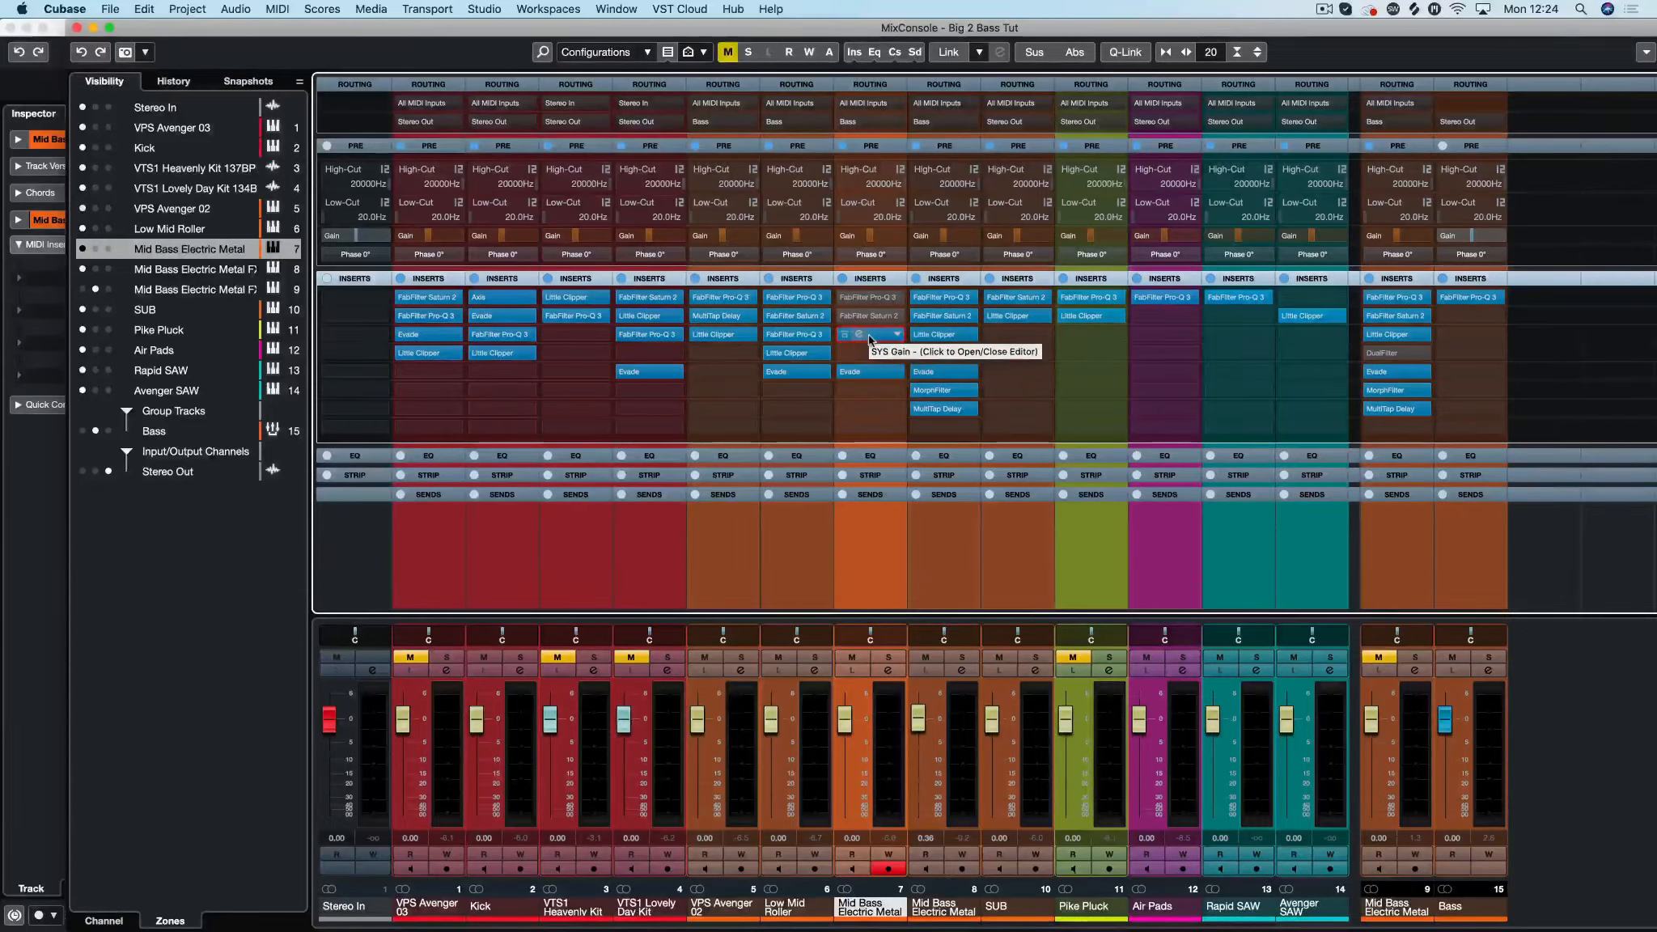
key("space")
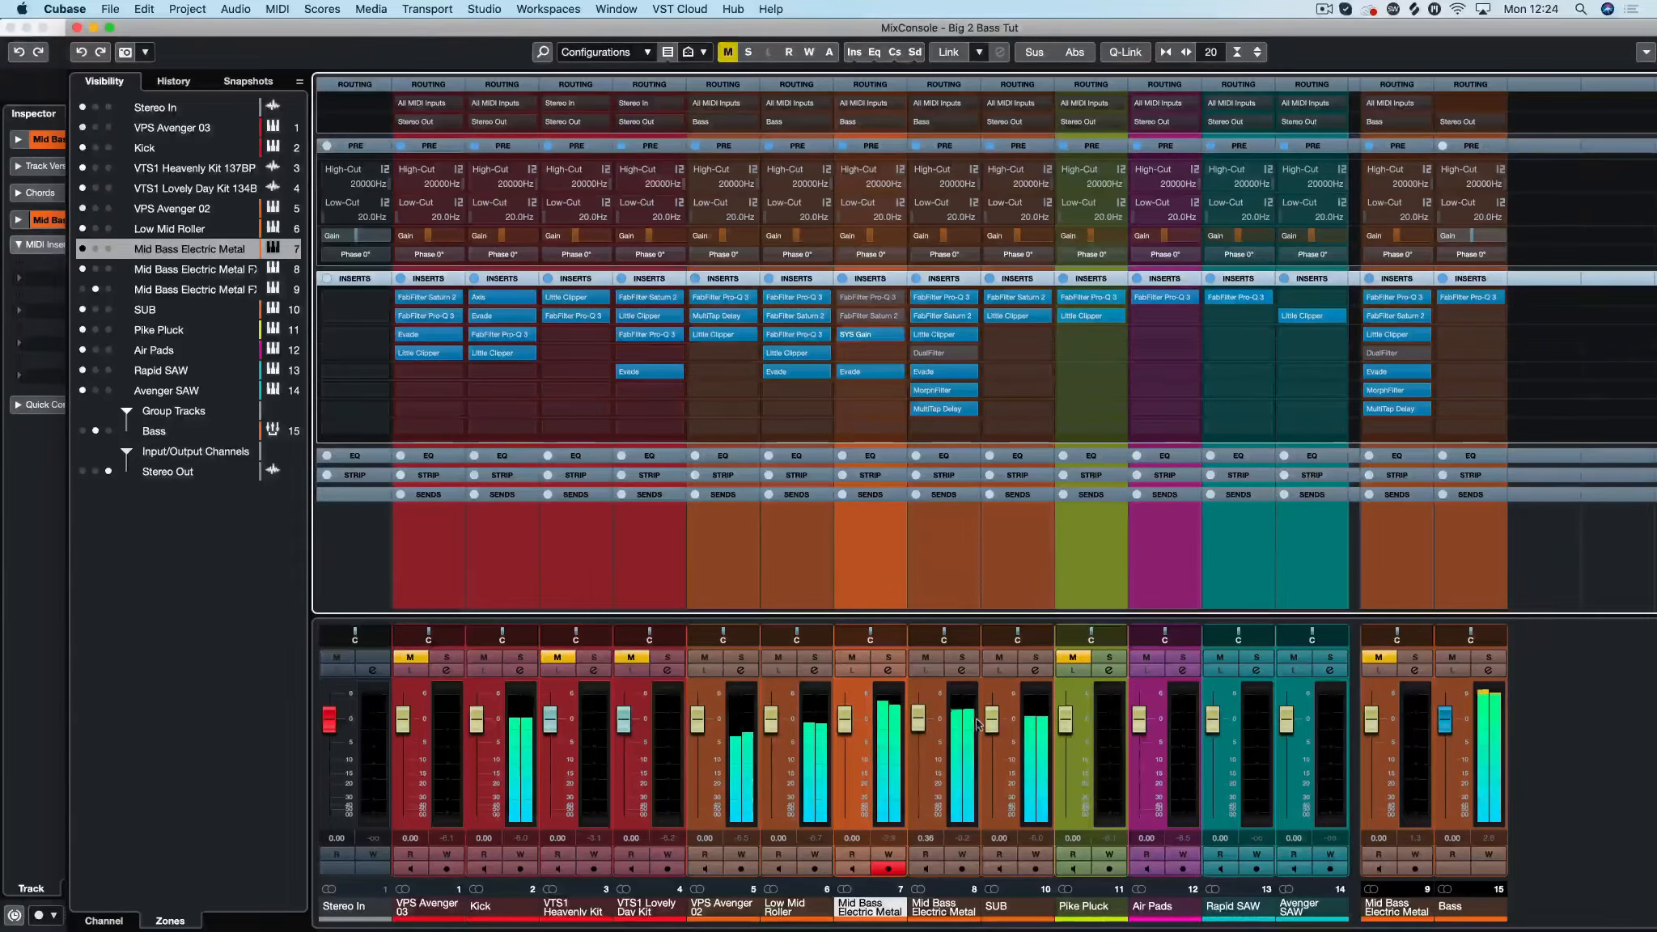
left_click(889, 659)
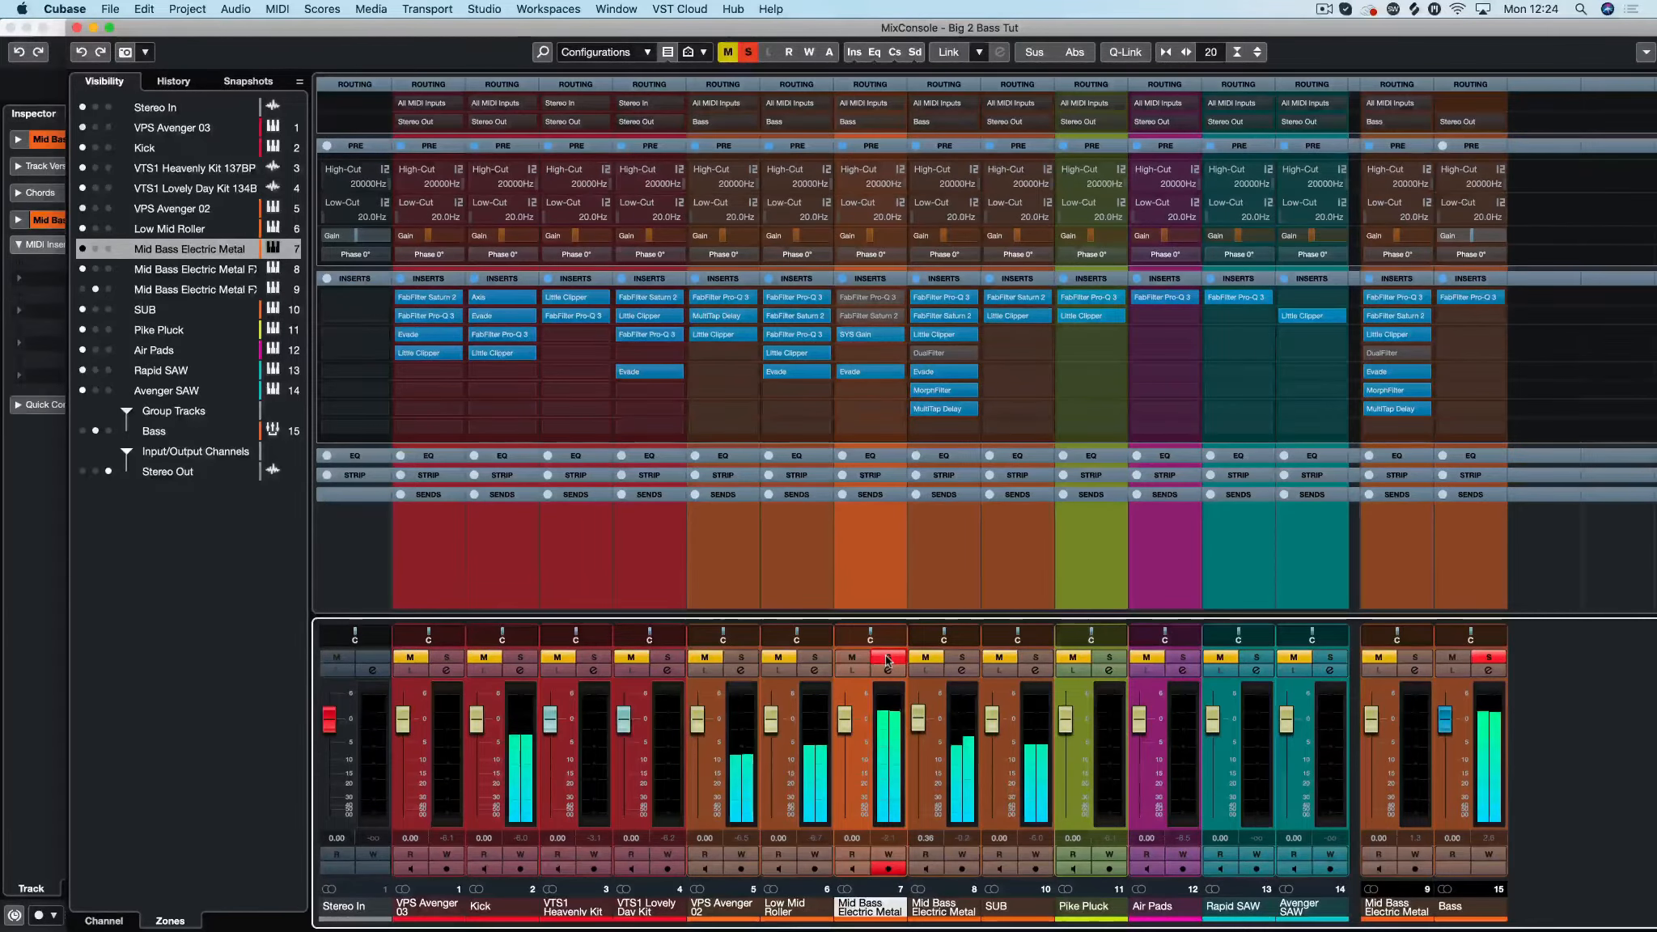
left_click(889, 659)
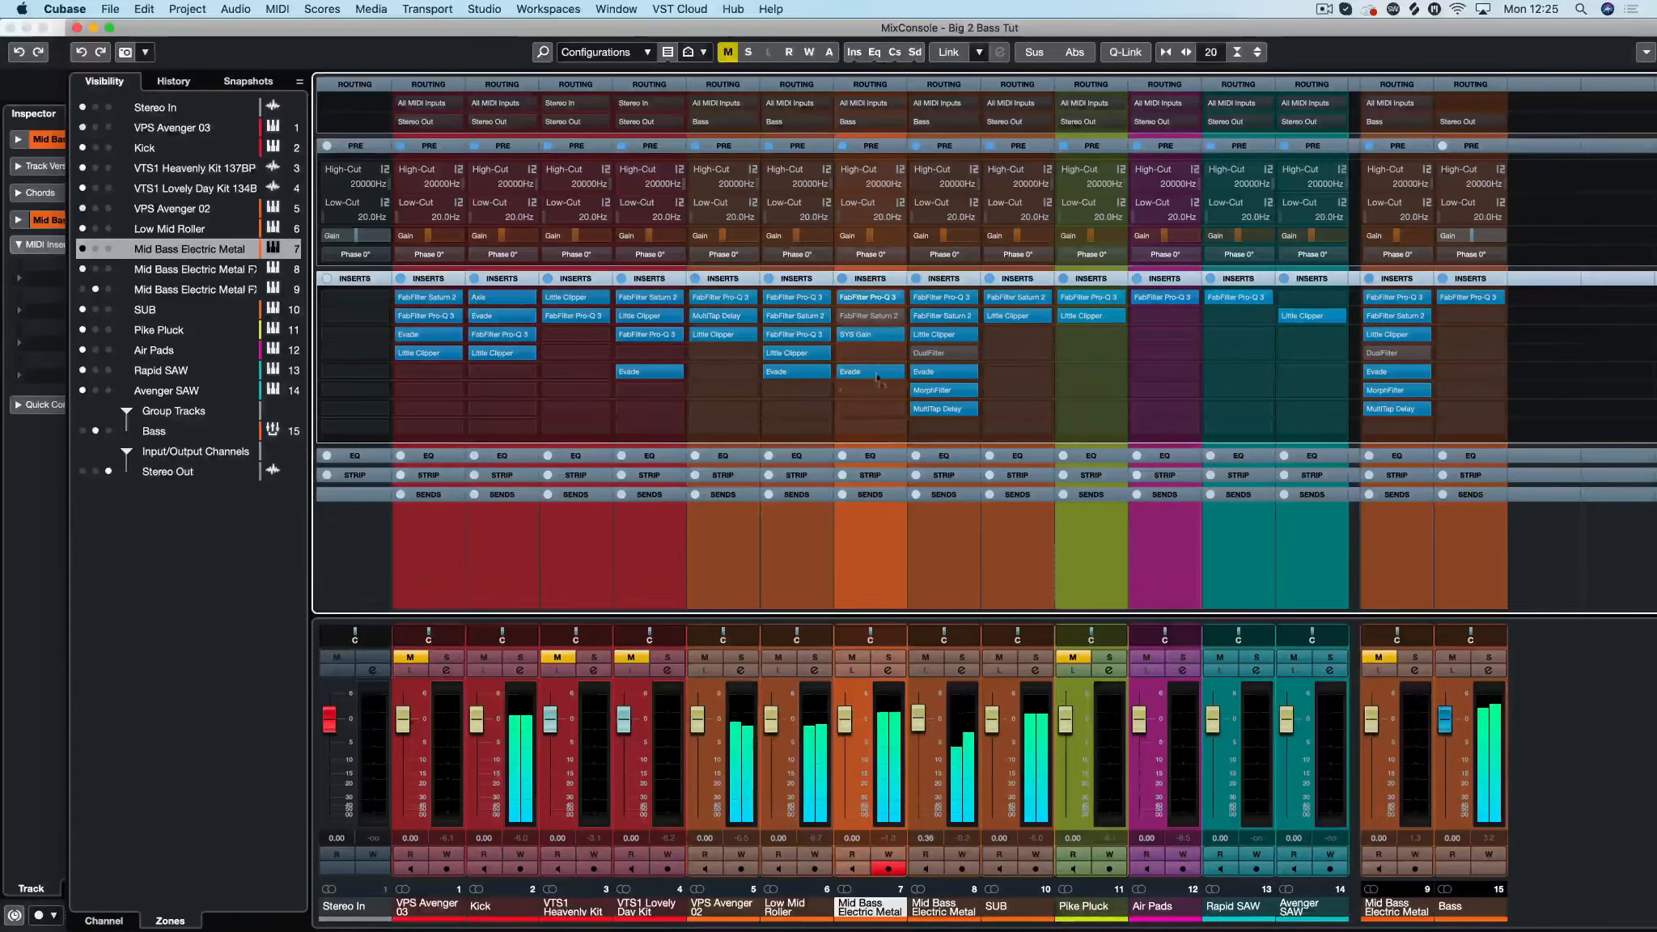
Step: Reactivate the Saturn 2 insert on Mid Bass Electric Metal and solo the channel
left_click(845, 315)
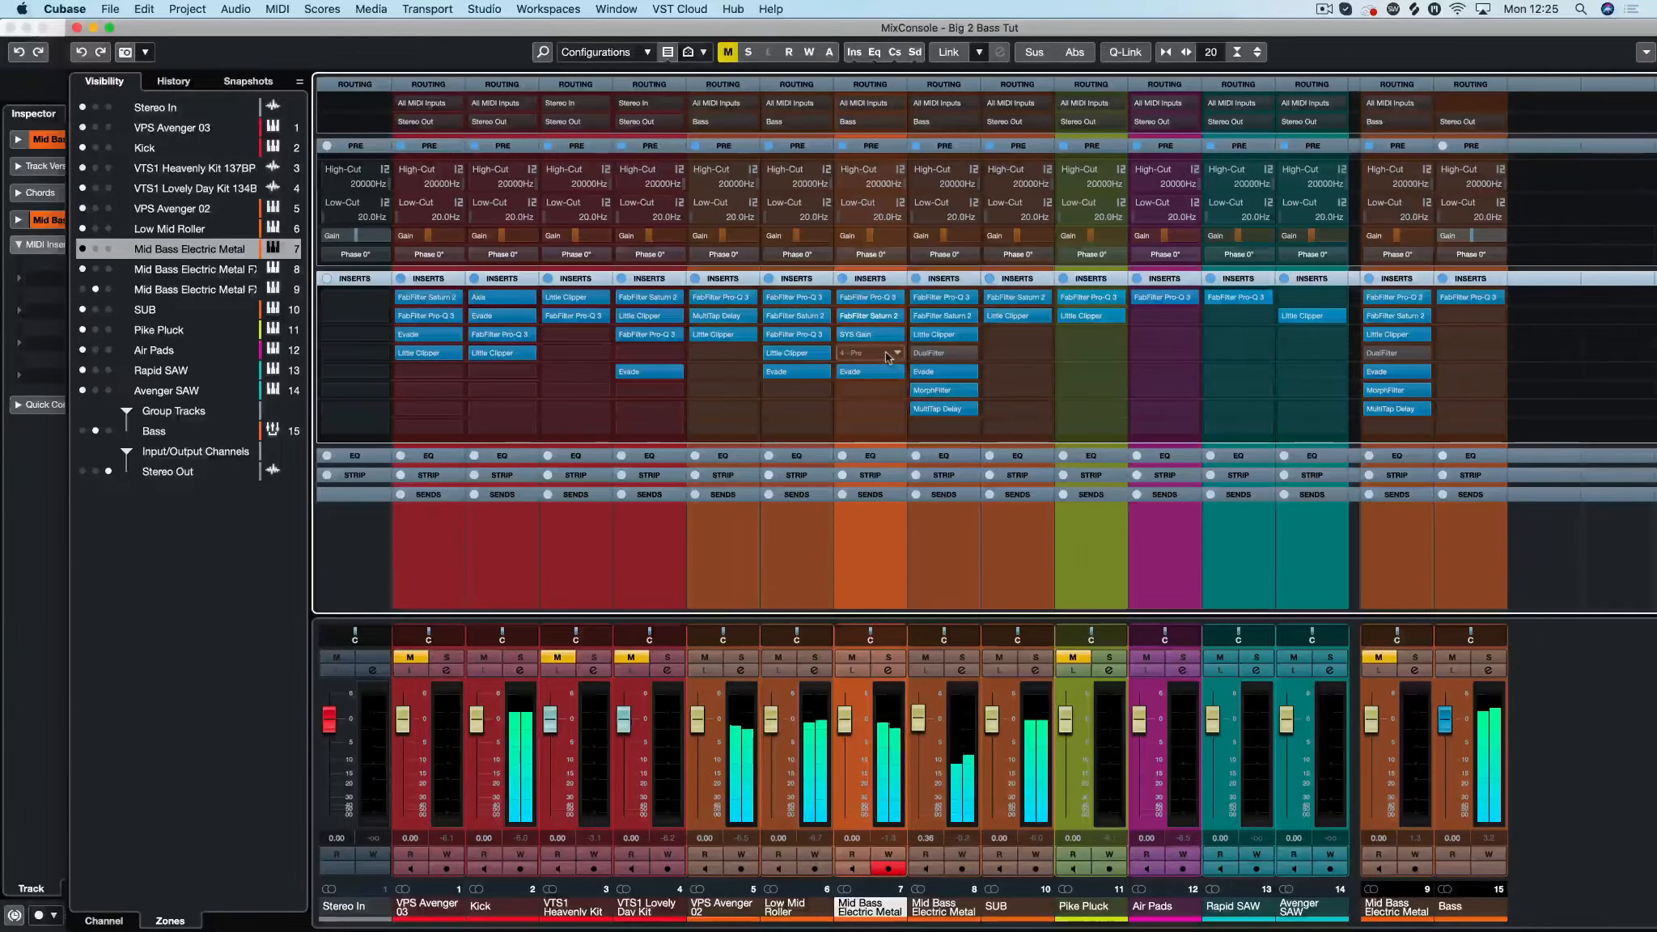
left_click(888, 658)
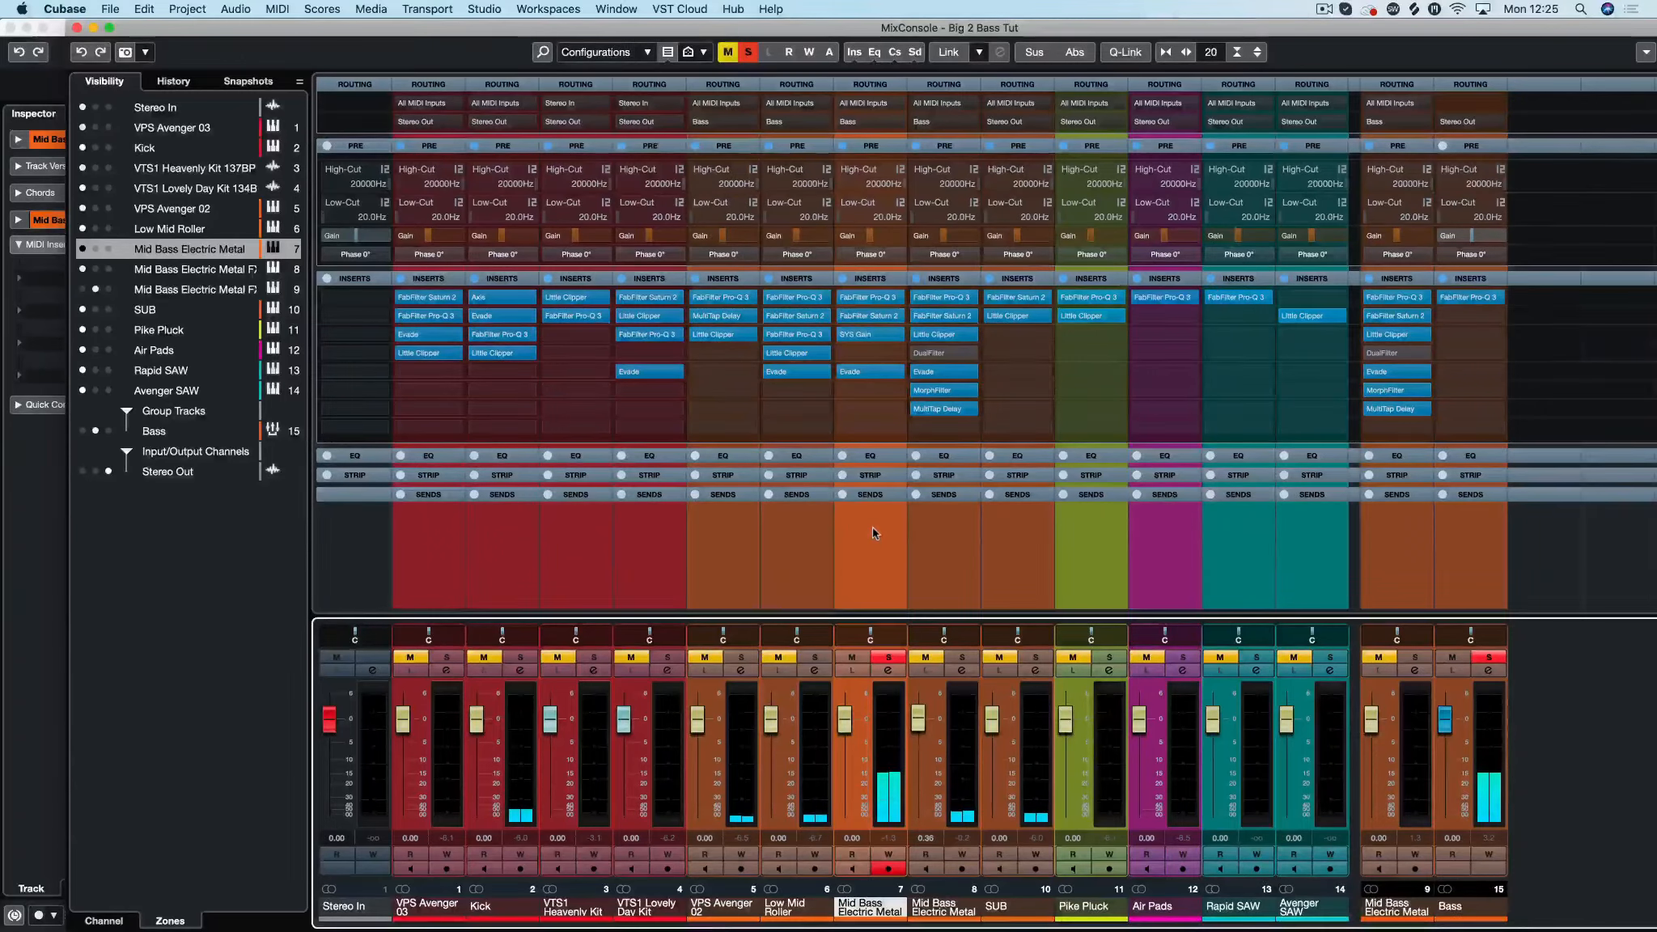
Step: Review the EQ curve in Pro-Q 3 and the band levels in Saturn 2 on Mid Bass Electric Metal
left_click(857, 301)
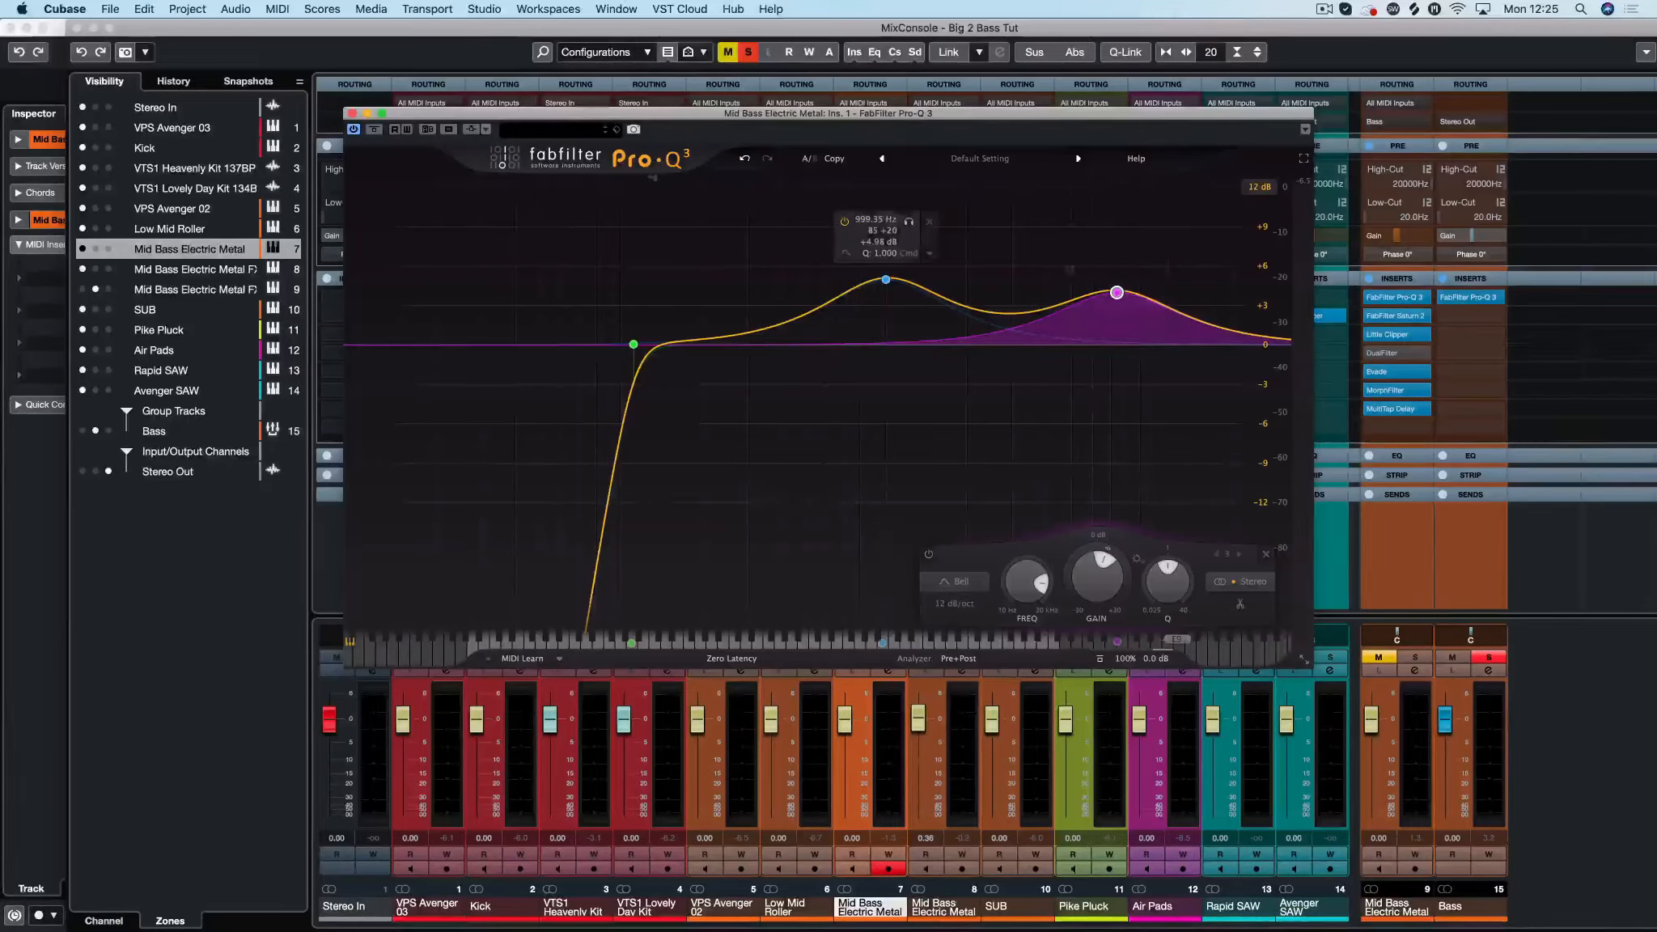
left_click(353, 114)
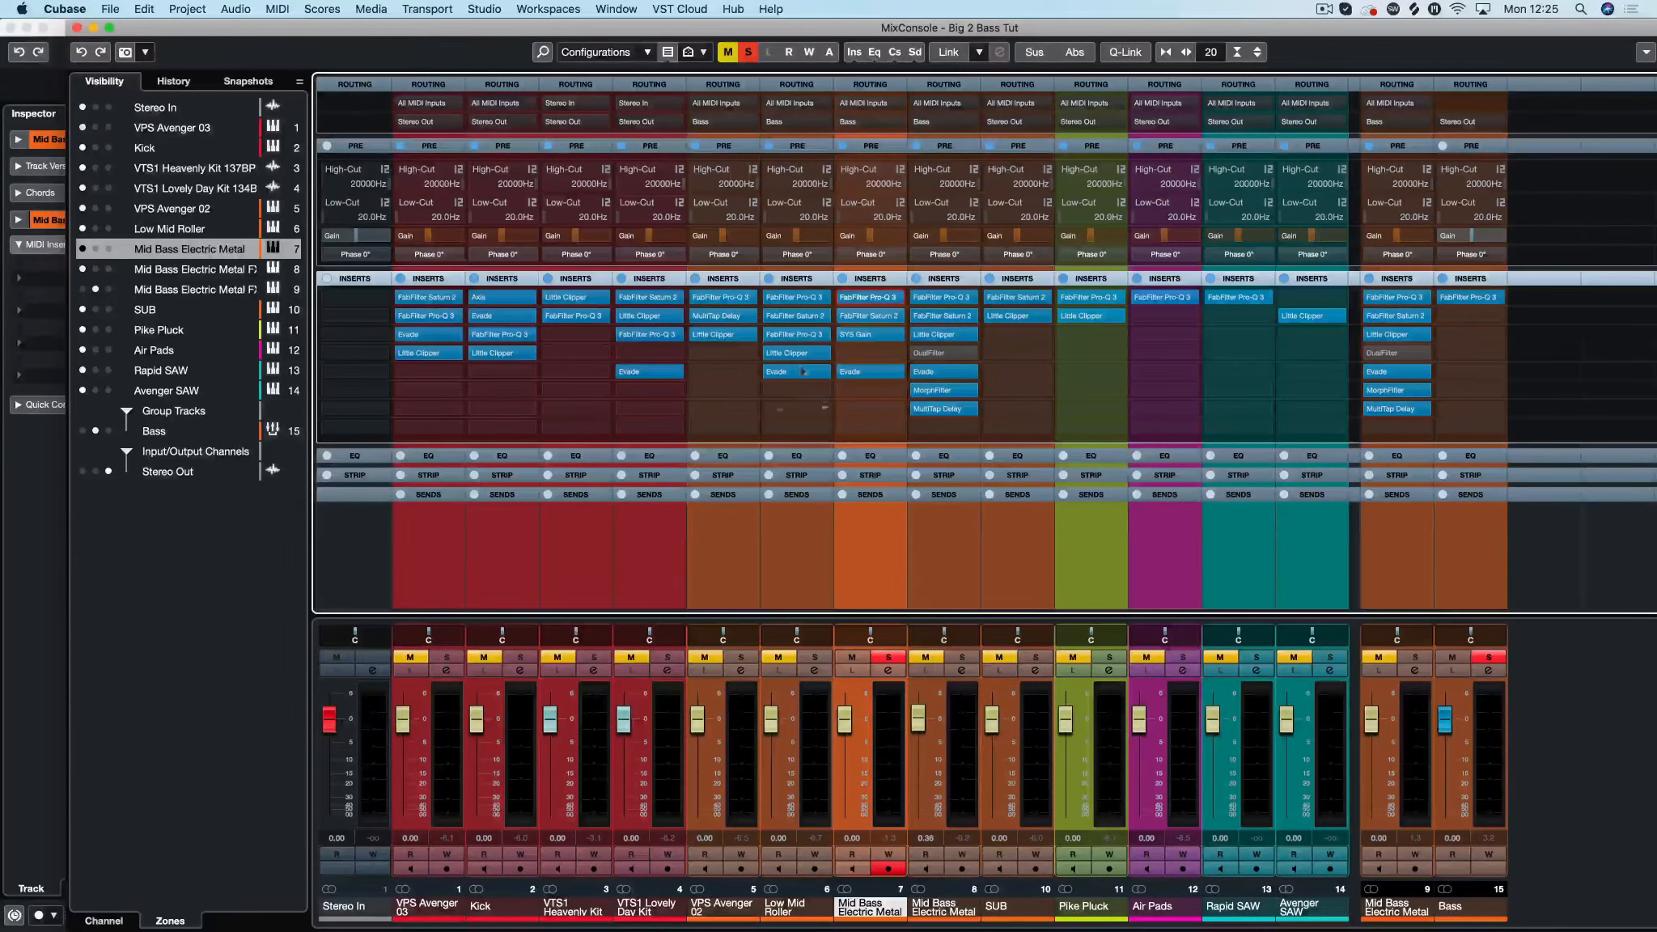
left_click(865, 317)
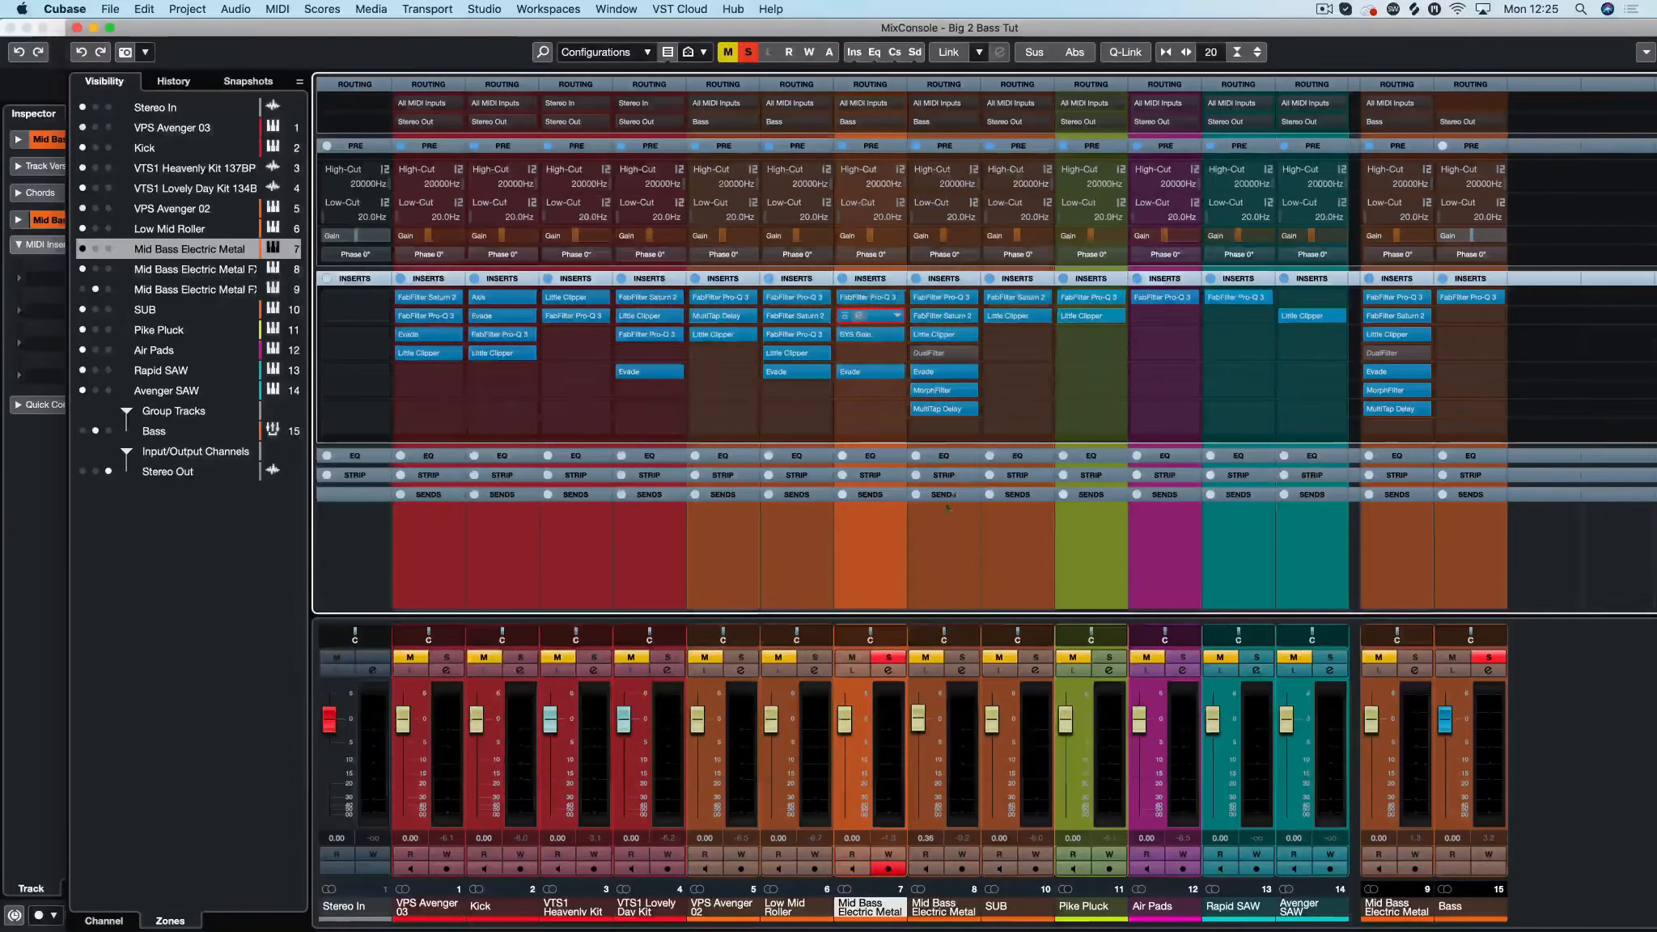
mouse_move(954, 362)
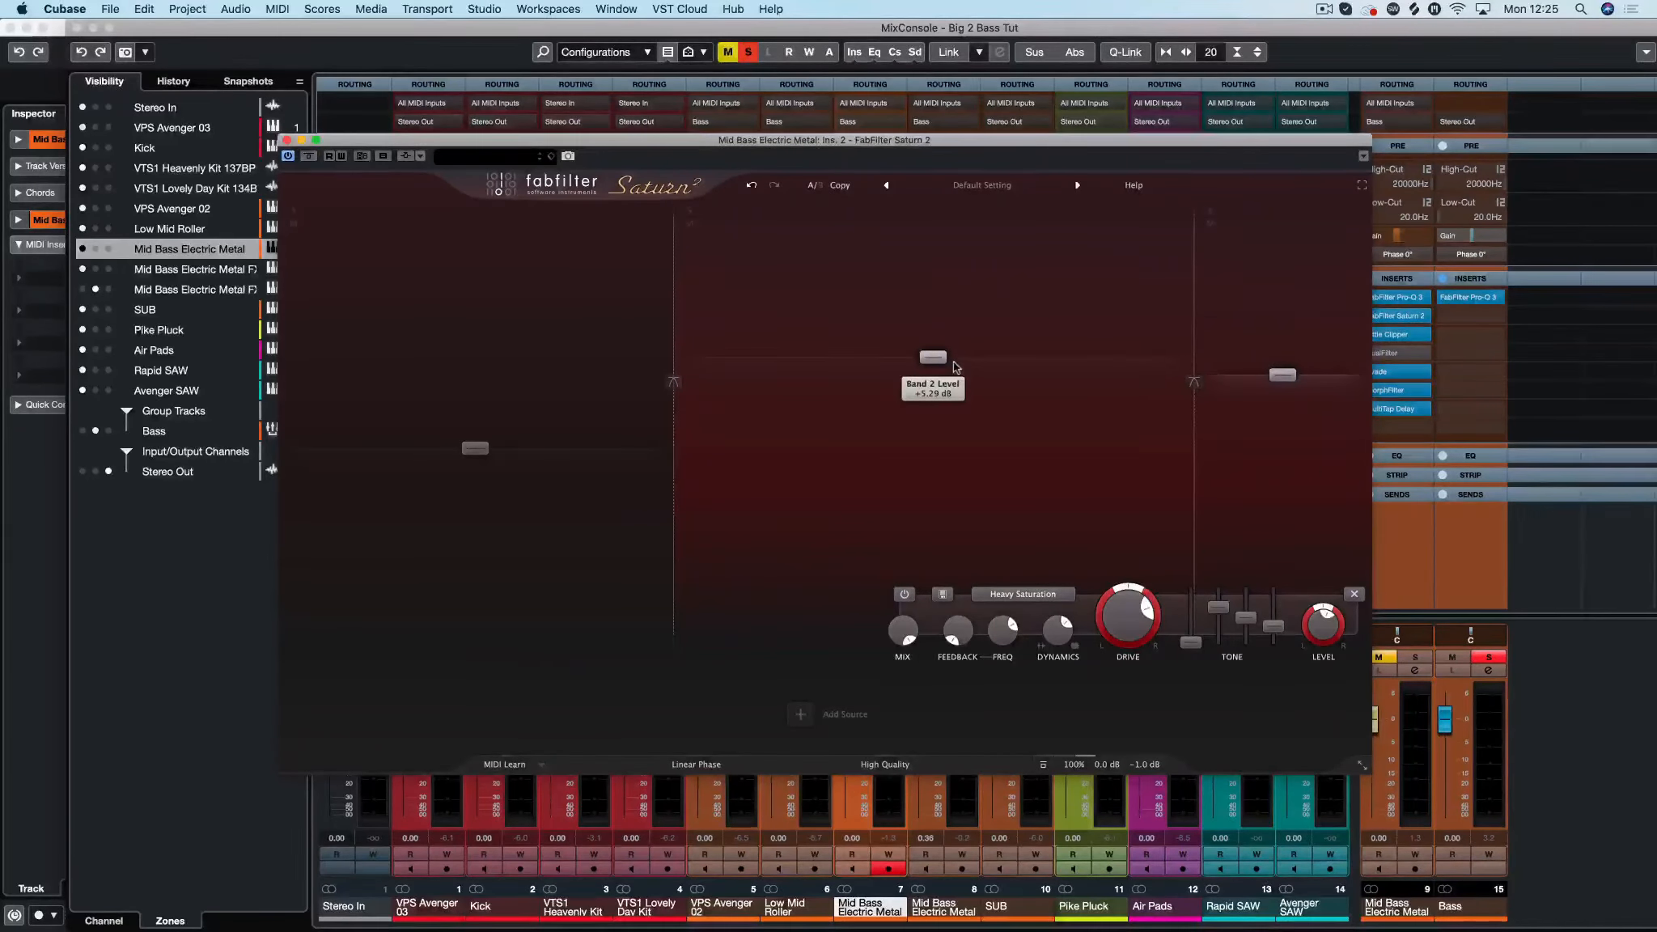
left_click(287, 144)
Step: Open the first Mid Bass Electric Metal part, starting at bar 1, in the Key Editor
key("F3")
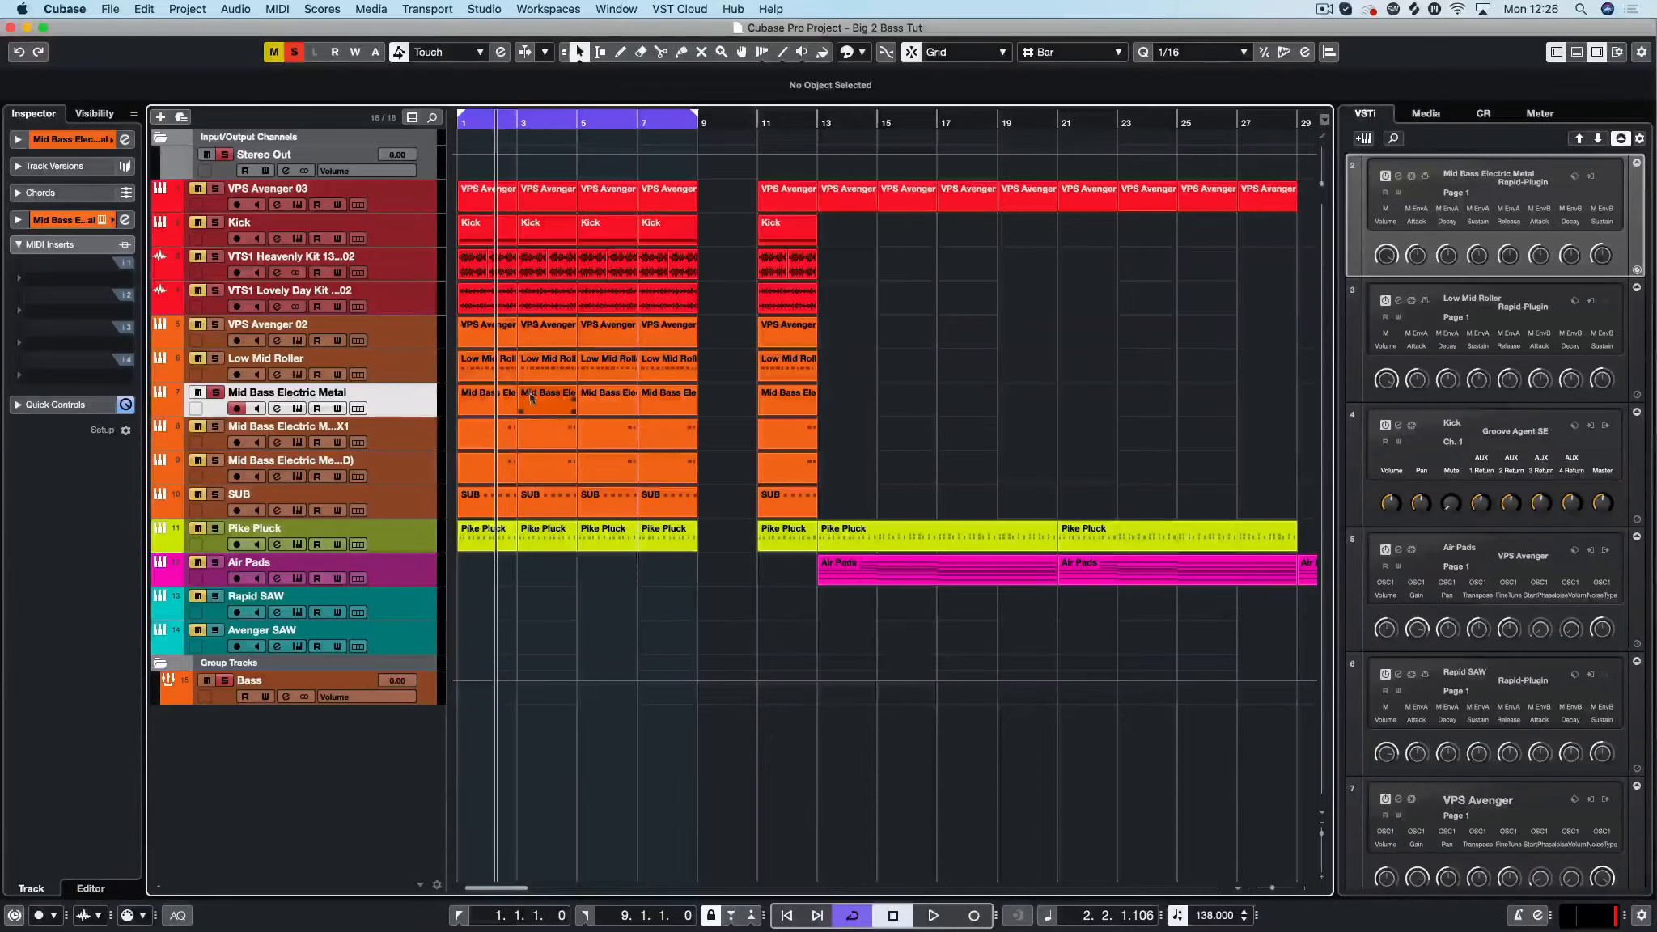
left_click(482, 399)
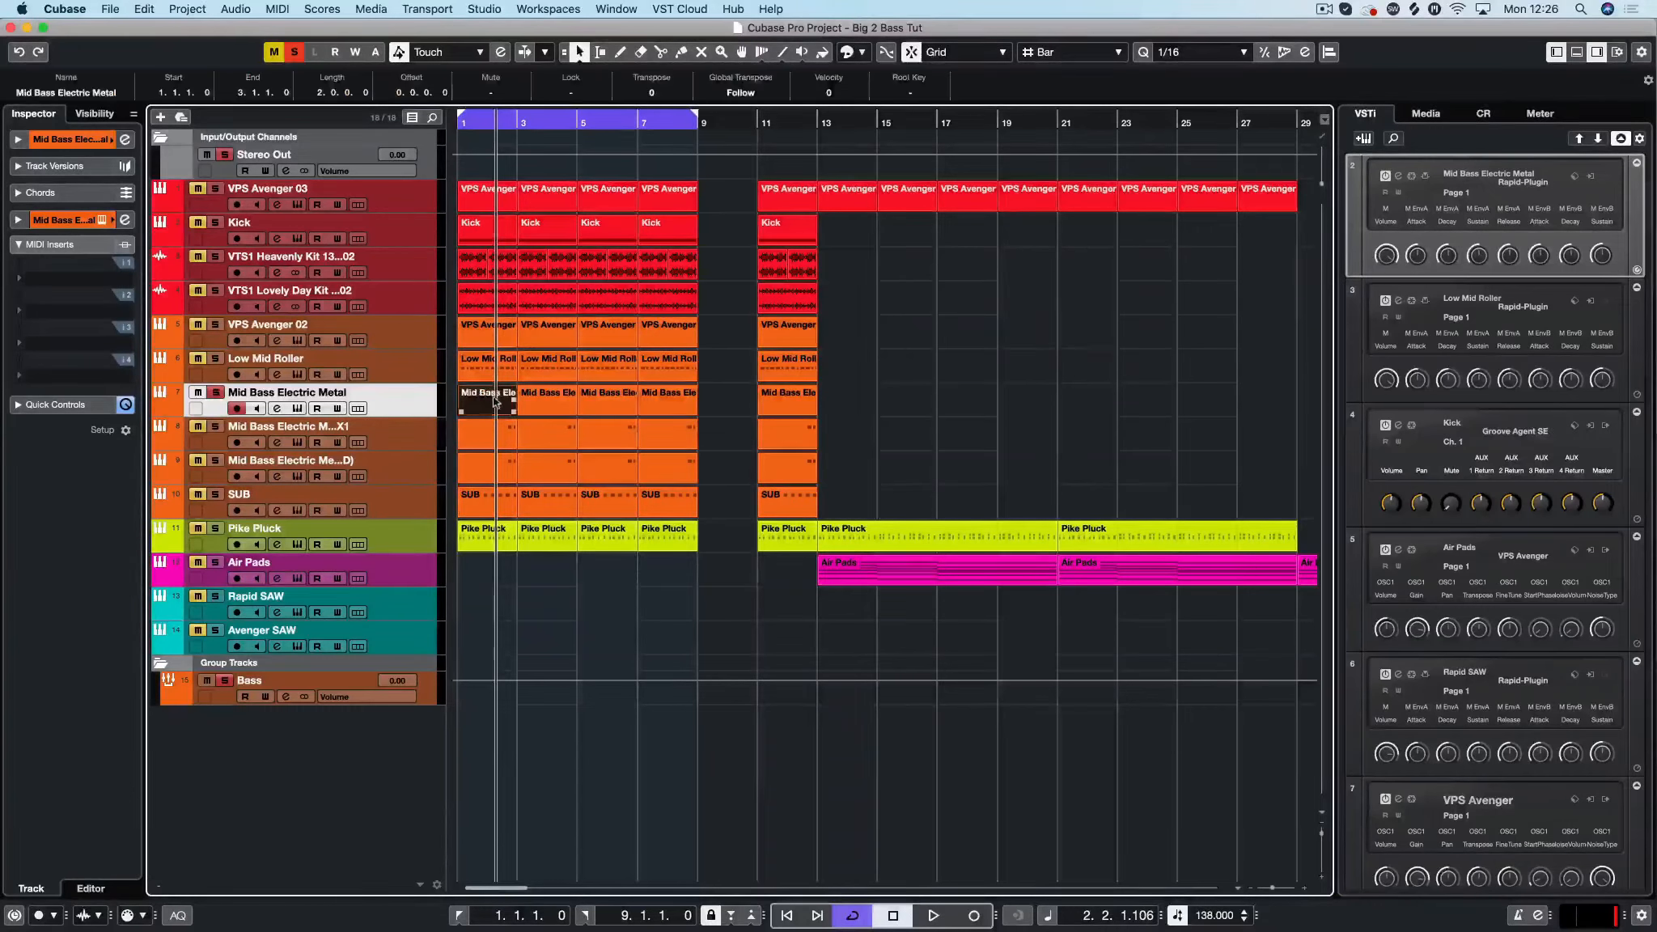
double_click(496, 401)
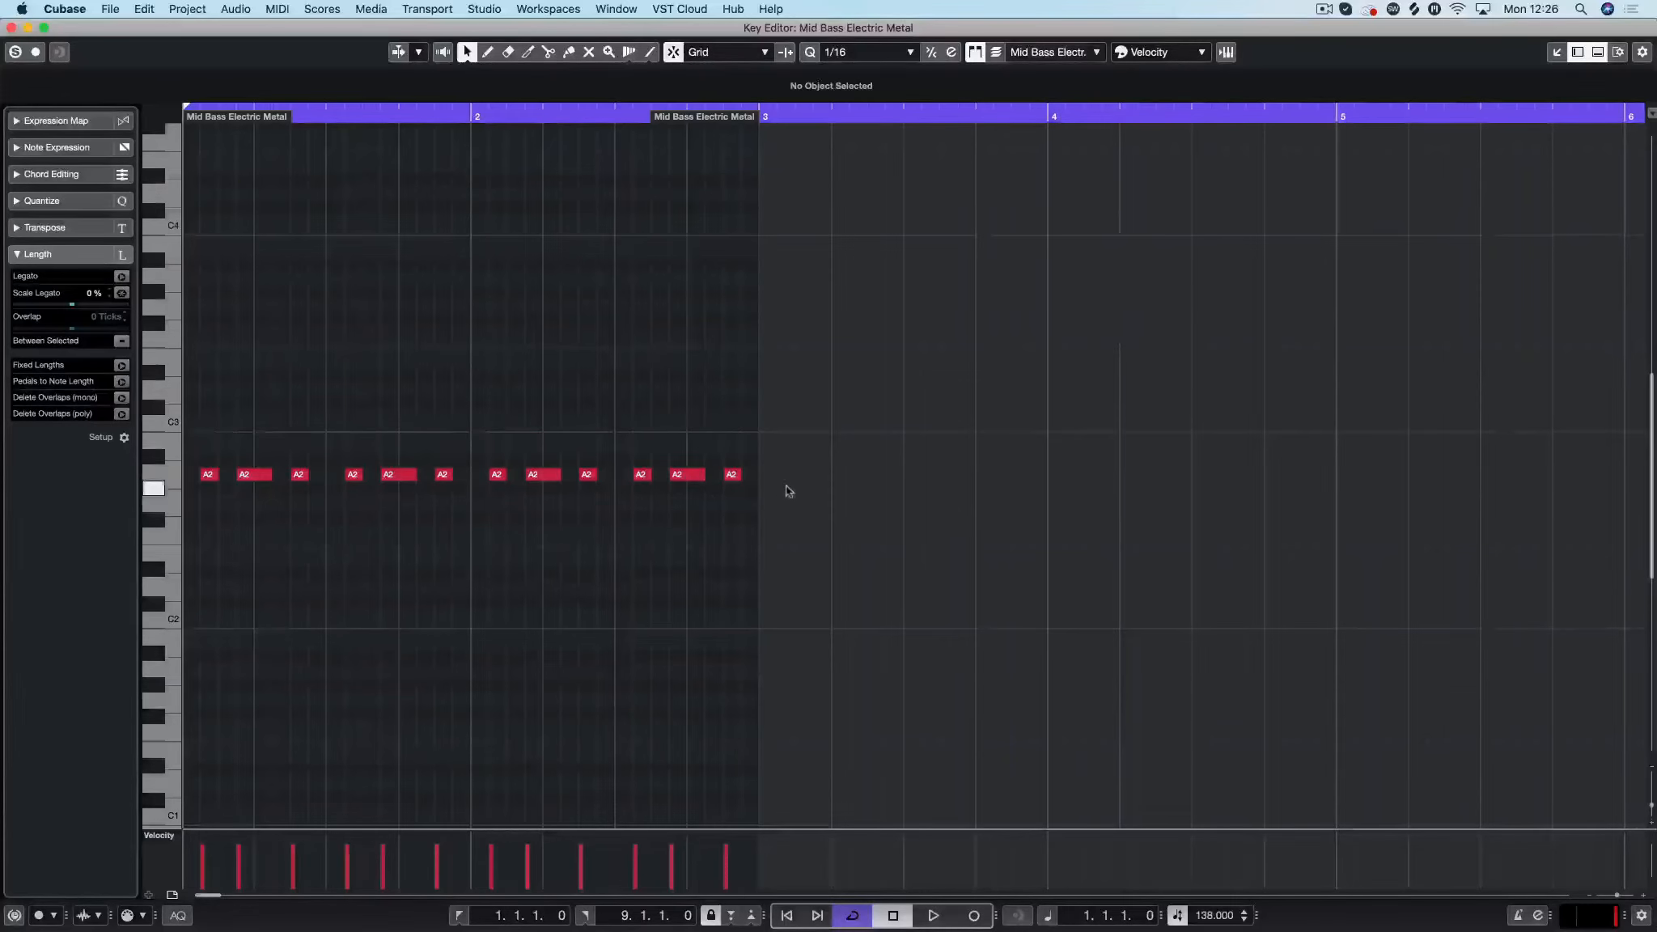
Step: Play the soloed bass part from the project start, examine its notes in the Key Editor, and return to the MixConsole
key("Return")
key("space")
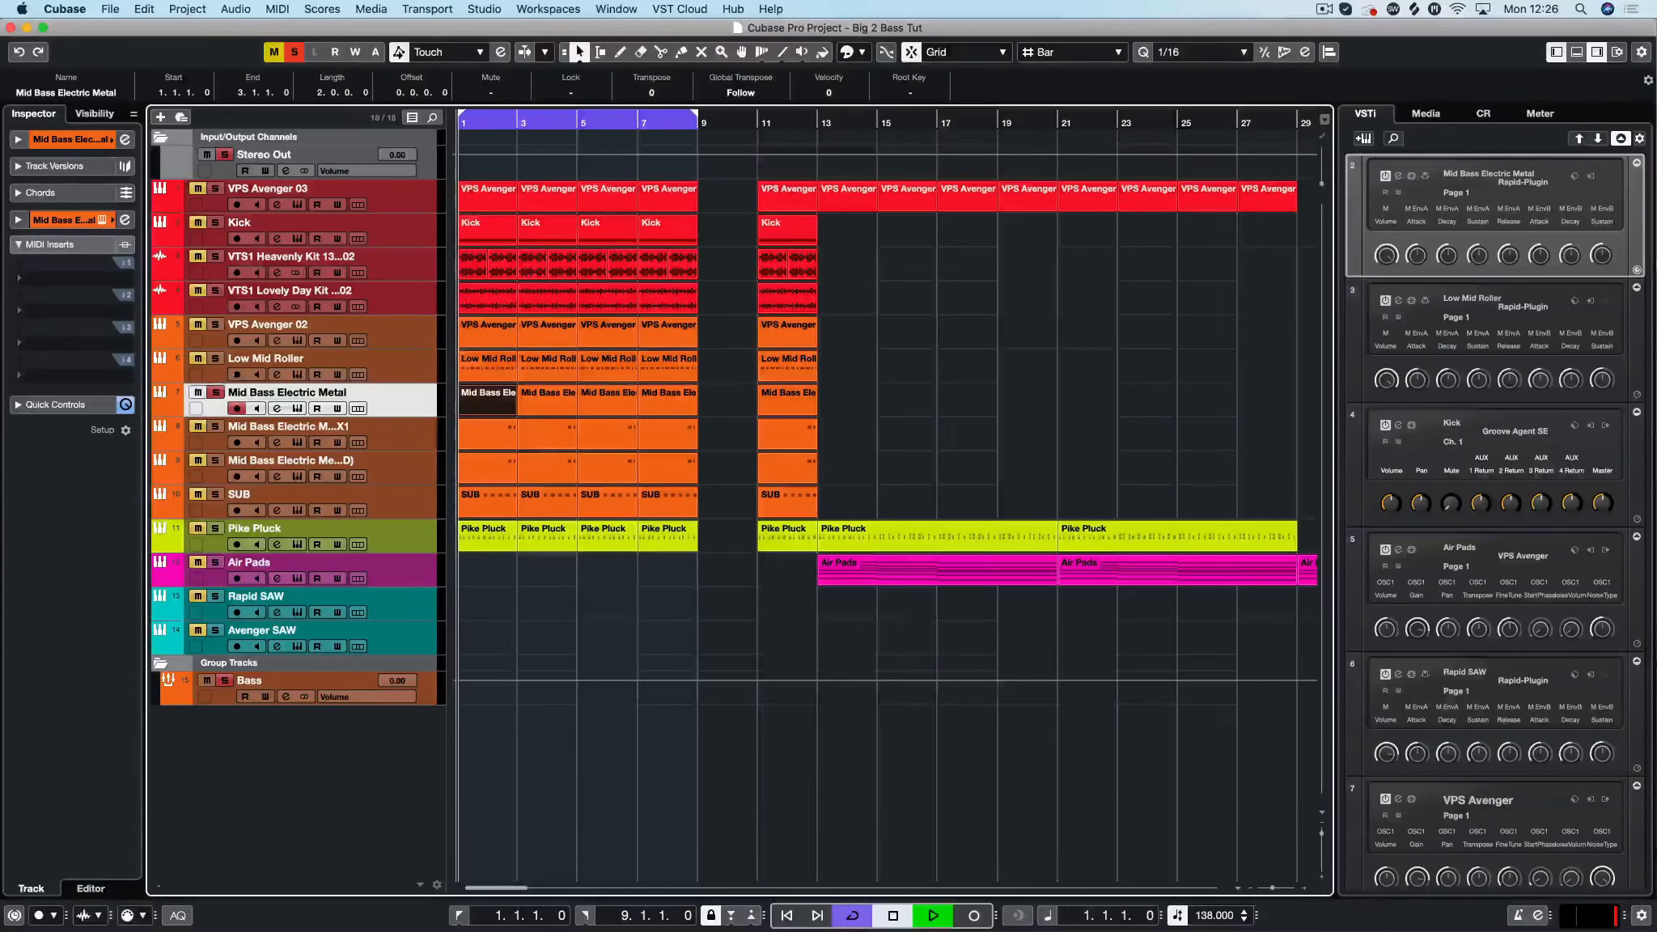
key("Return")
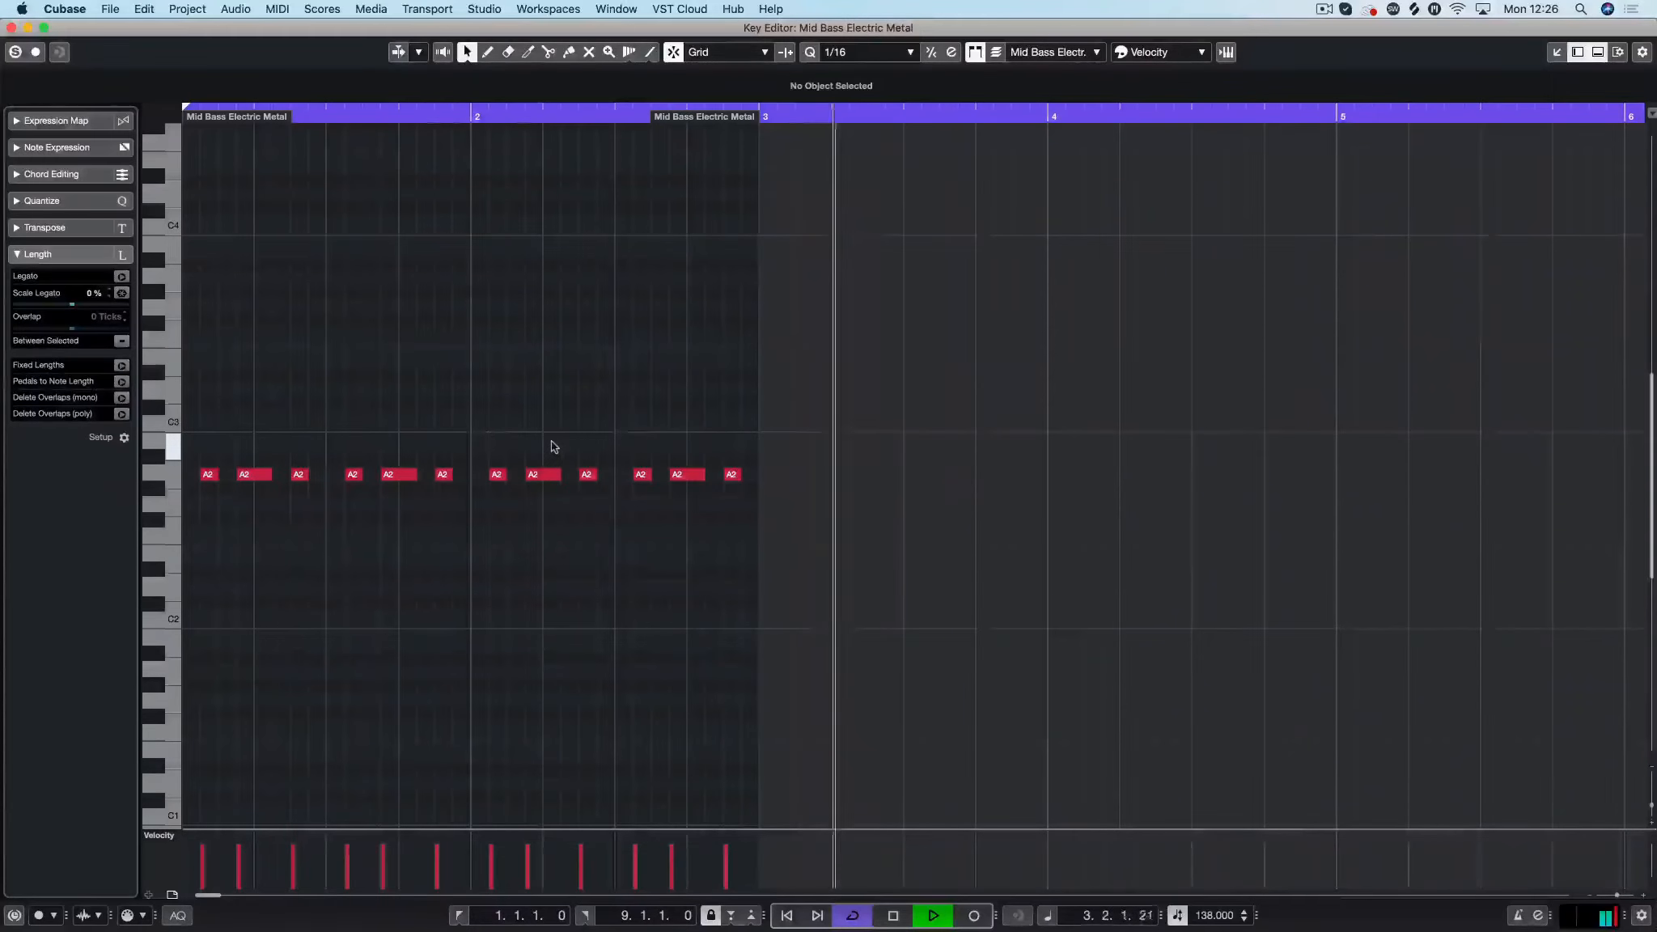
key("space")
key("Return")
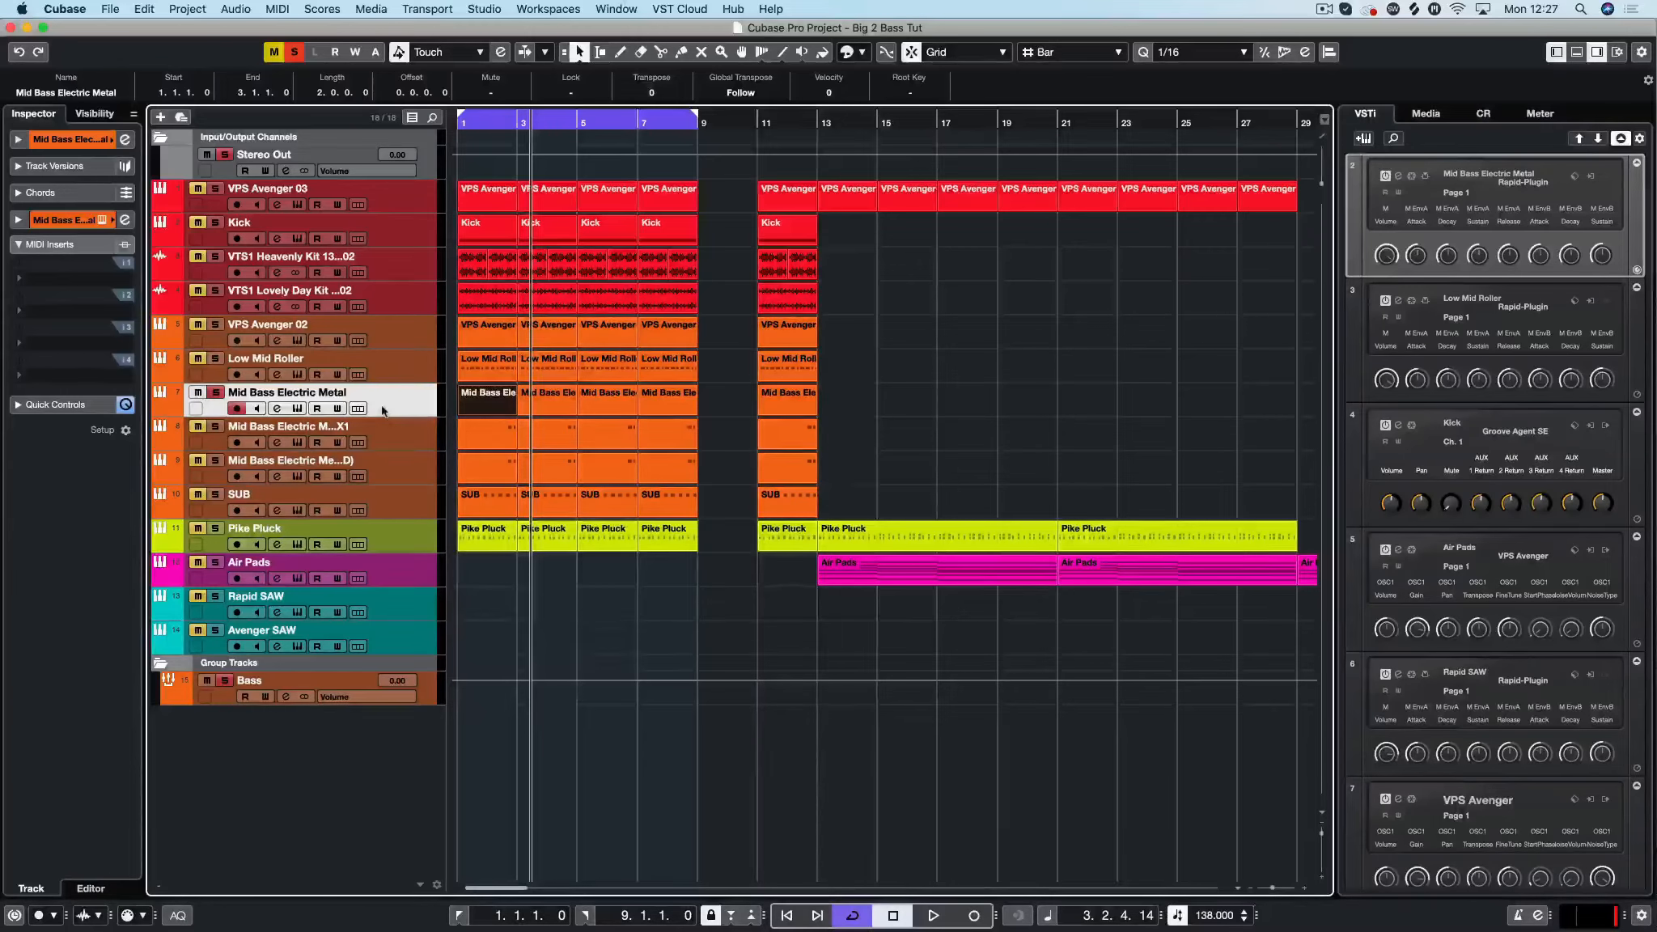
key("F3")
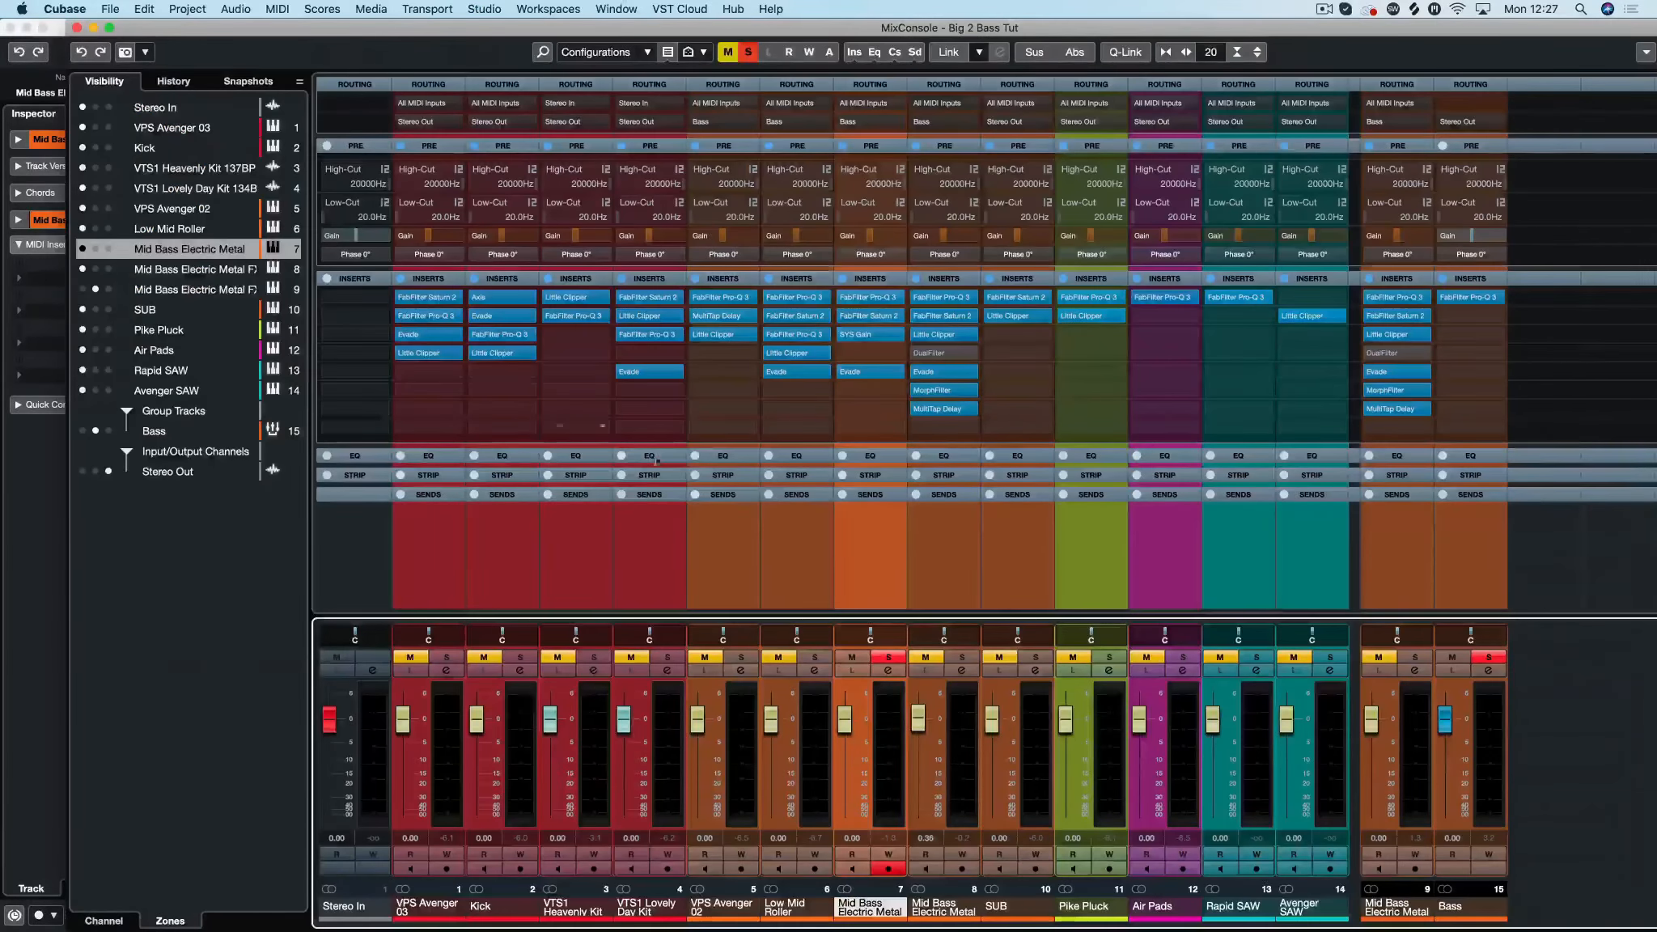